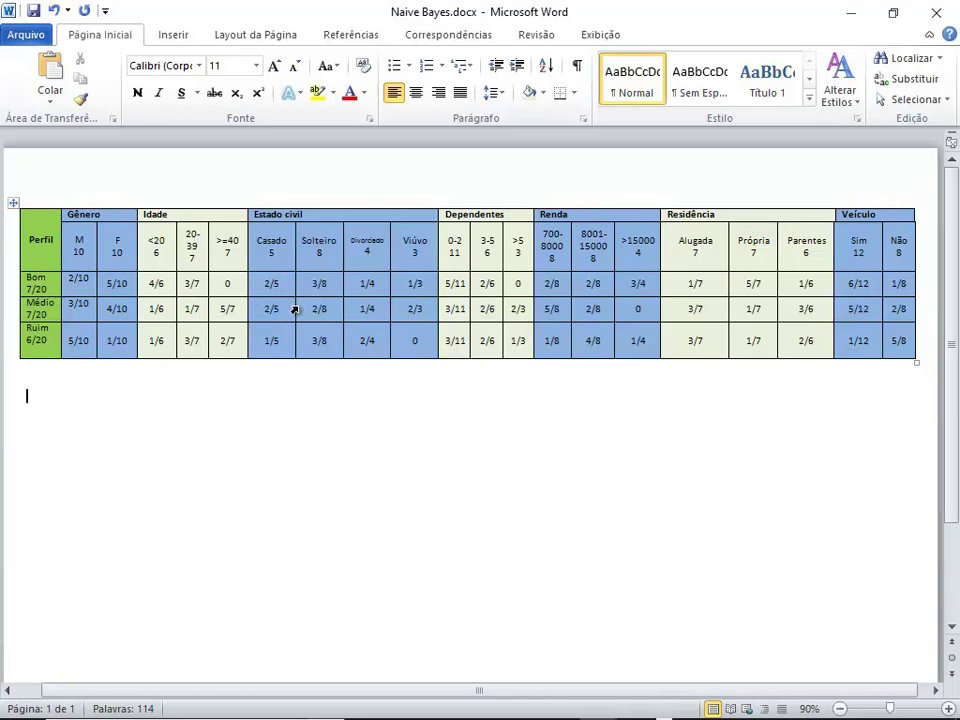
Below the table, list the values Masculino, 20-39, Divorciado and 0-2 on separate lines
type("Masculino")
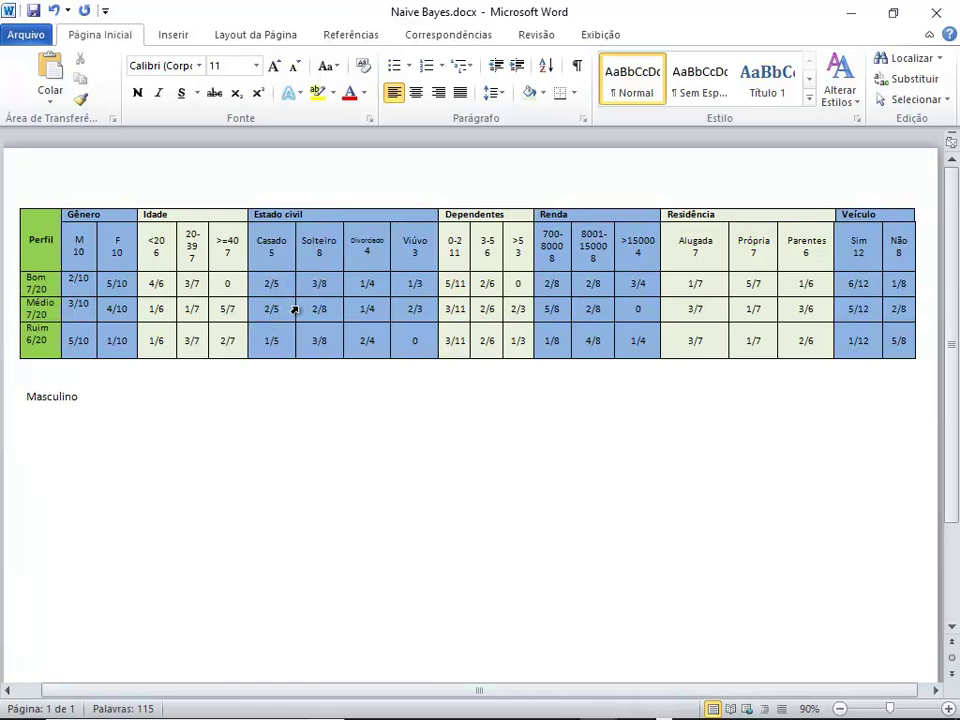
key("Return")
type("20-39")
key("Return")
type("Dive")
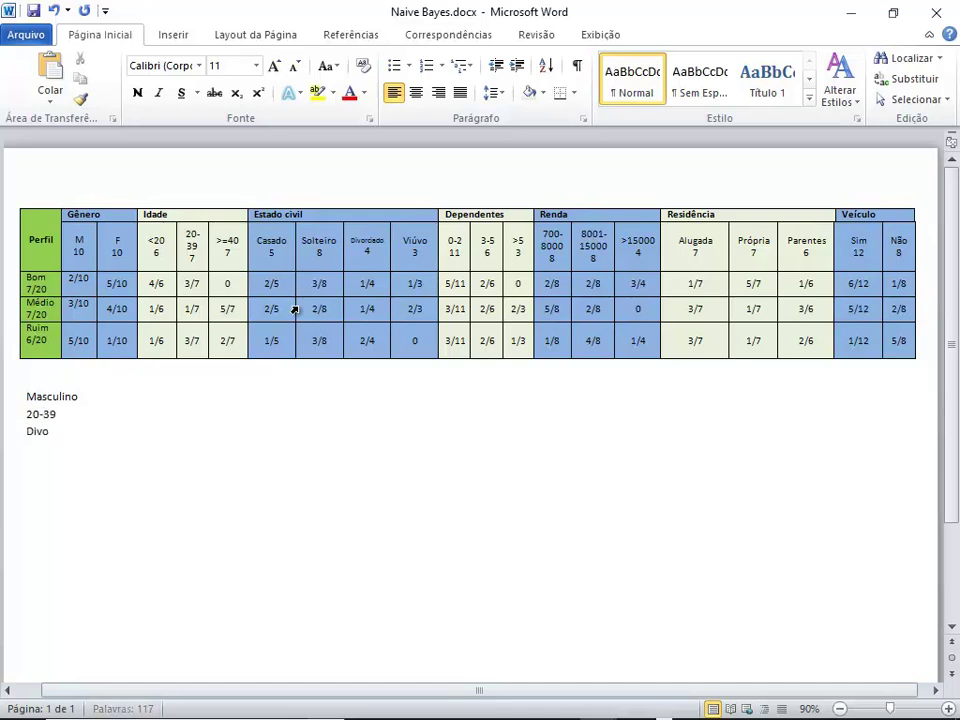
type("rciado")
key("Return")
type("0-2")
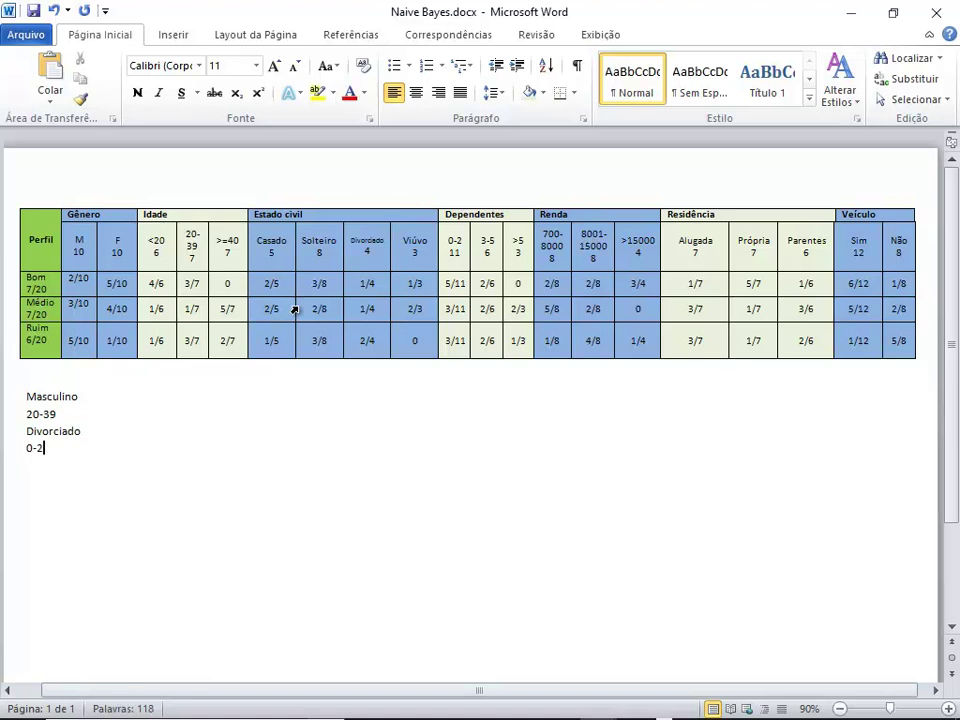
Add the values 700-800, Alugada and Não on separate lines below 0-2
key("Return")
type("700-800")
key("Return")
type("Alugada")
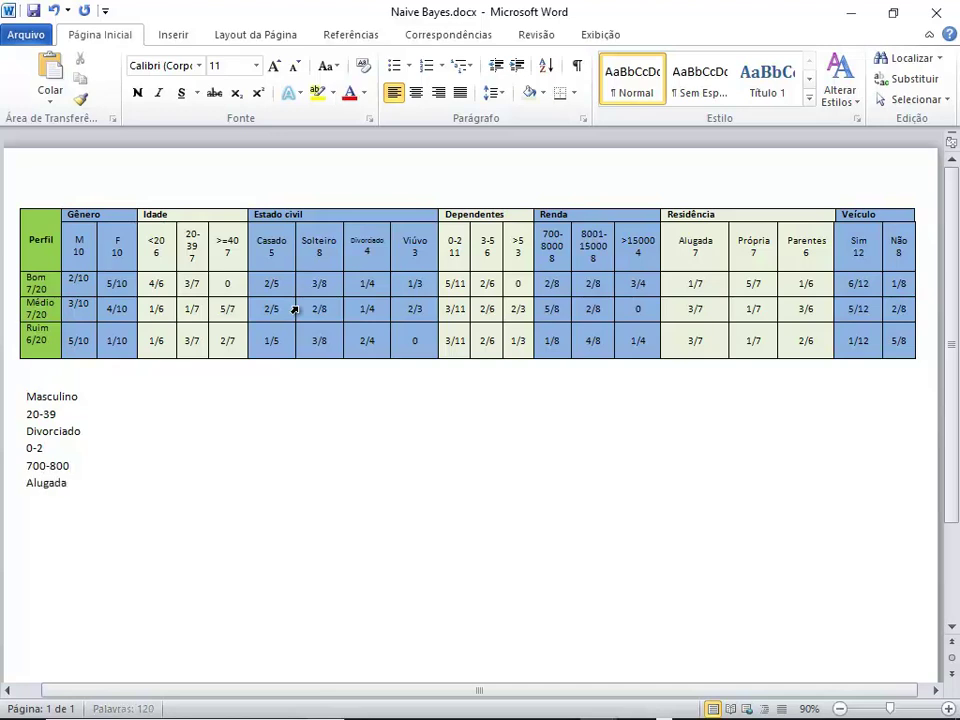
key("Return")
type("Não")
Set the font size of the seven listed values, Masculino to Não, to 13
key("shift+Up")
key("shift+Up")
key("shift+Up")
key("shift+Up")
key("shift+Up")
key("shift+Up")
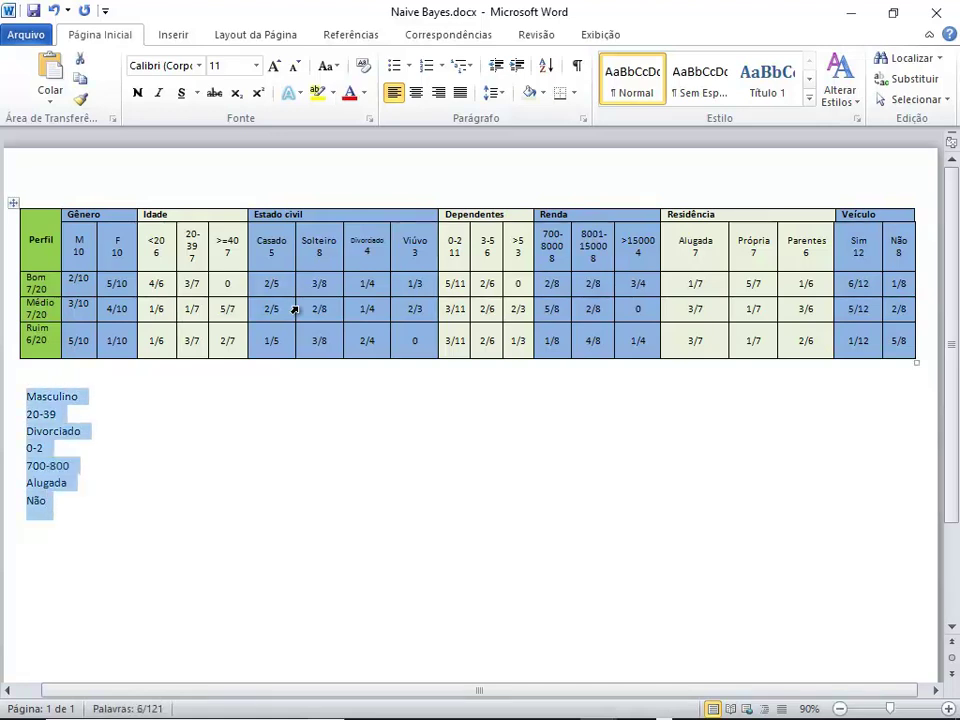
key("ctrl+bracketright")
key("ctrl+bracketright")
key("ctrl+bracketright")
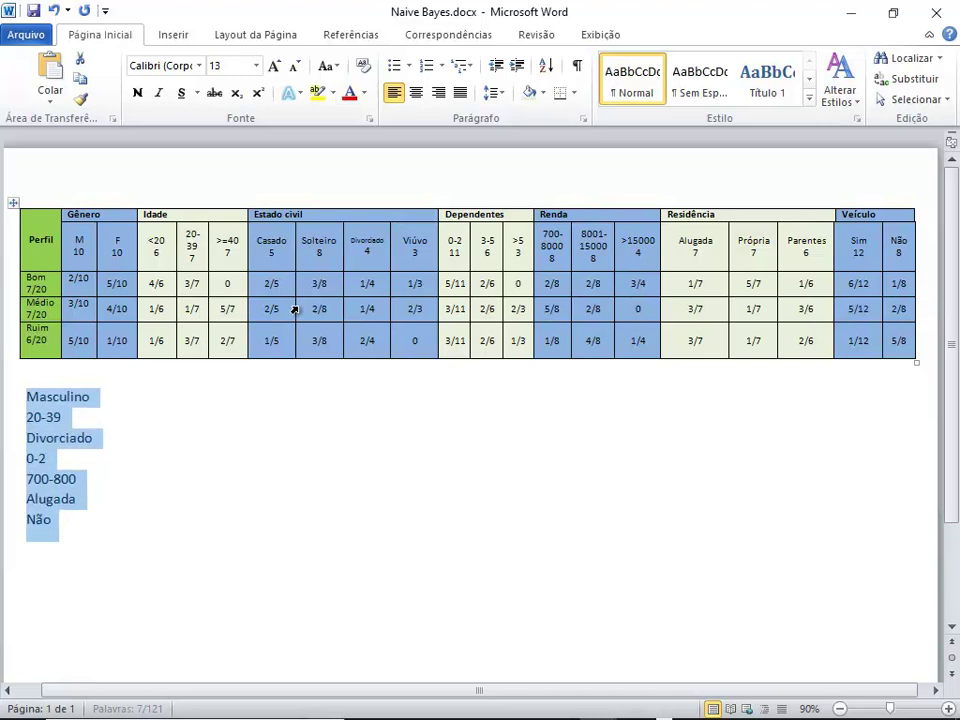
key("ctrl+bracketright")
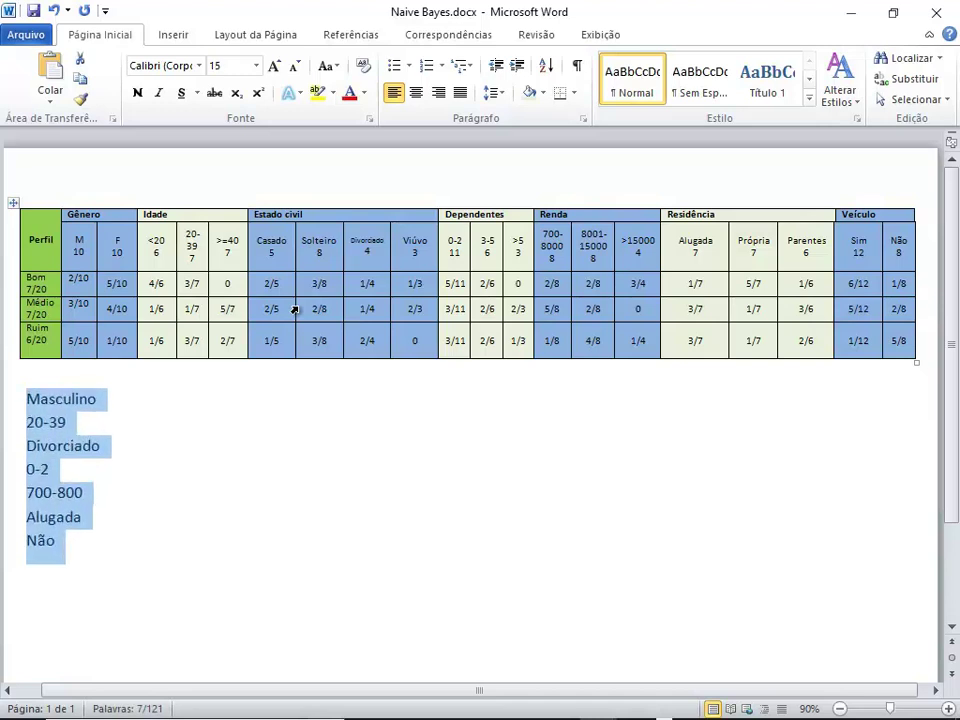
key("ctrl+bracketleft")
key("ctrl+bracketleft")
Join the seven listed values into one line separated by spaces: Masculino 20-39 Divorciado 0-2 700-800 Alugada Não
key("Down")
key("Down")
key("Down")
key("Down")
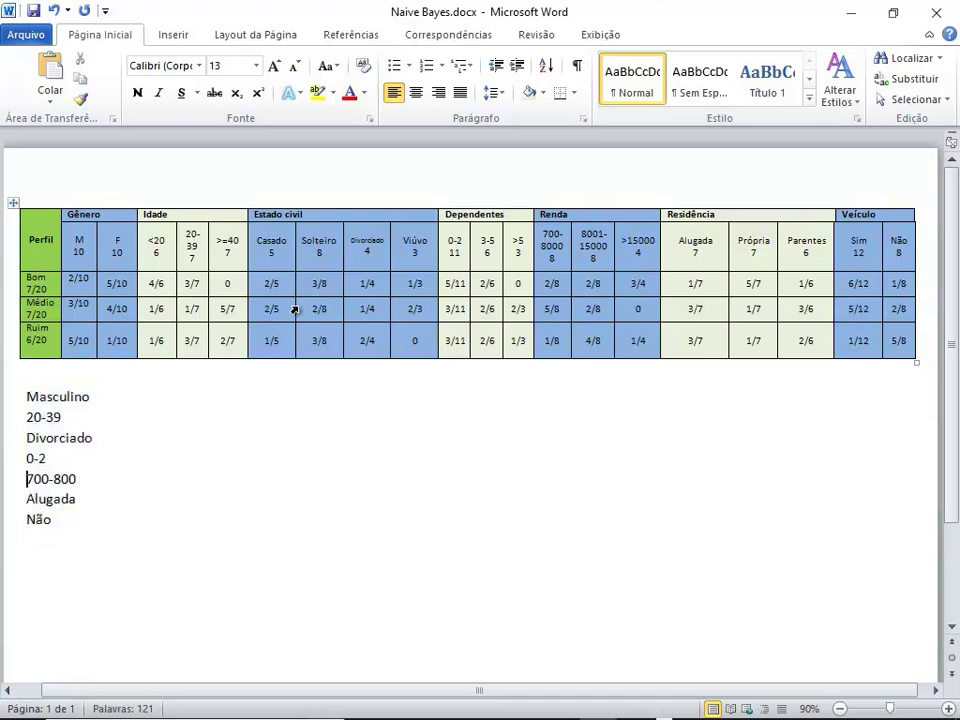
key("Up")
key("Up")
key("Up")
key("Up")
key("Delete")
key("Delete")
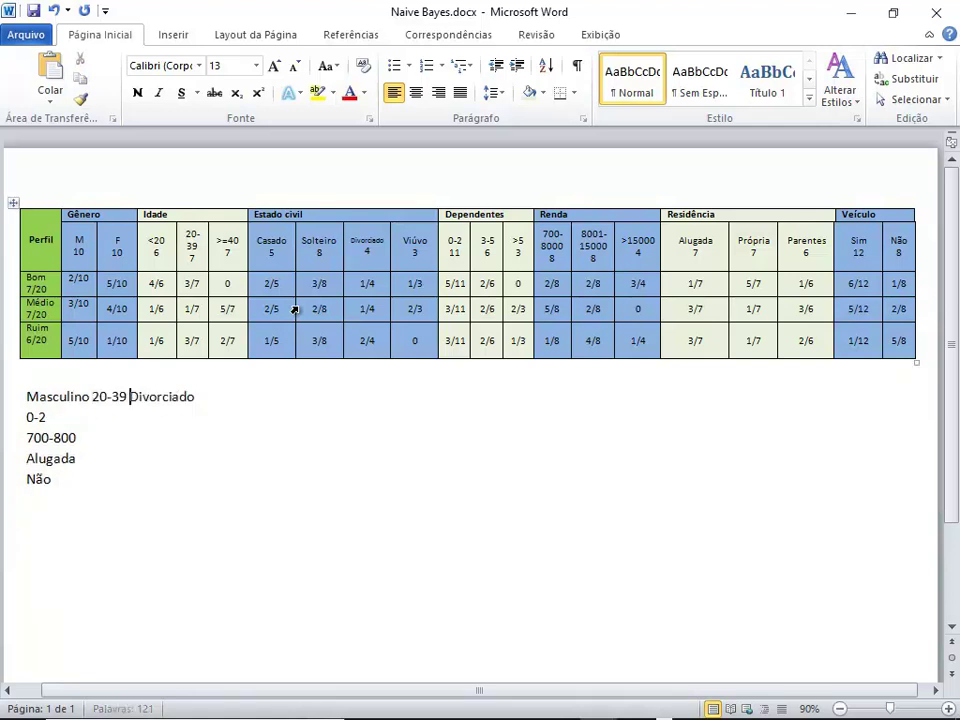
key("End")
key("Delete")
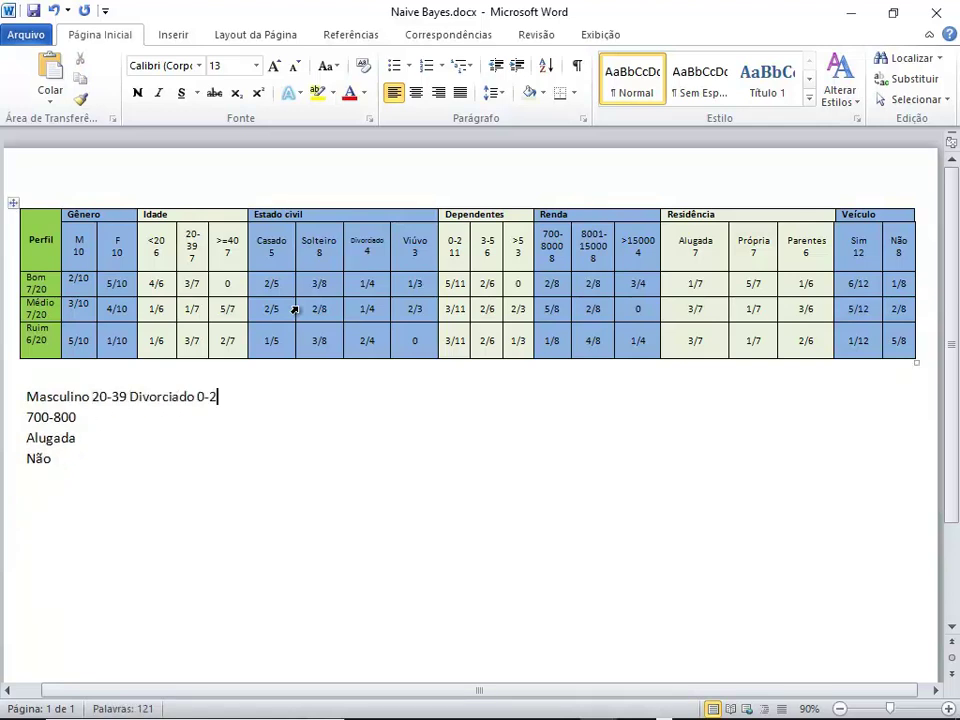
key("Delete")
key("End")
key("Delete")
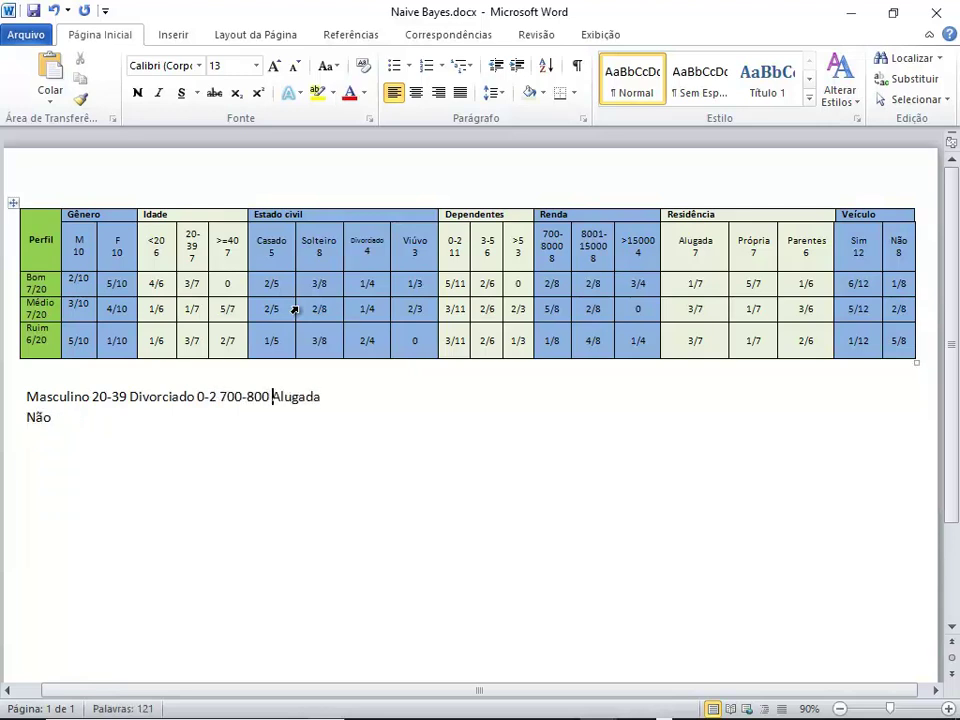
key("End")
key("Delete")
Add three lines below the joined values, reading P(Bom) =, P(Médio) = and P(Ruim) =
key("Return")
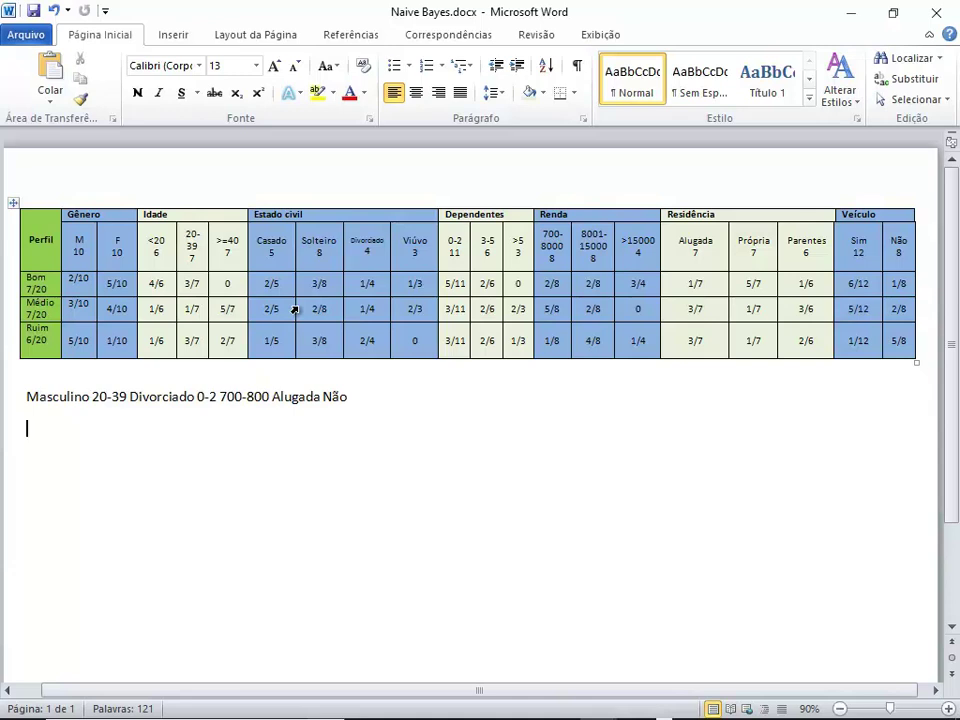
type("P(Bom) =")
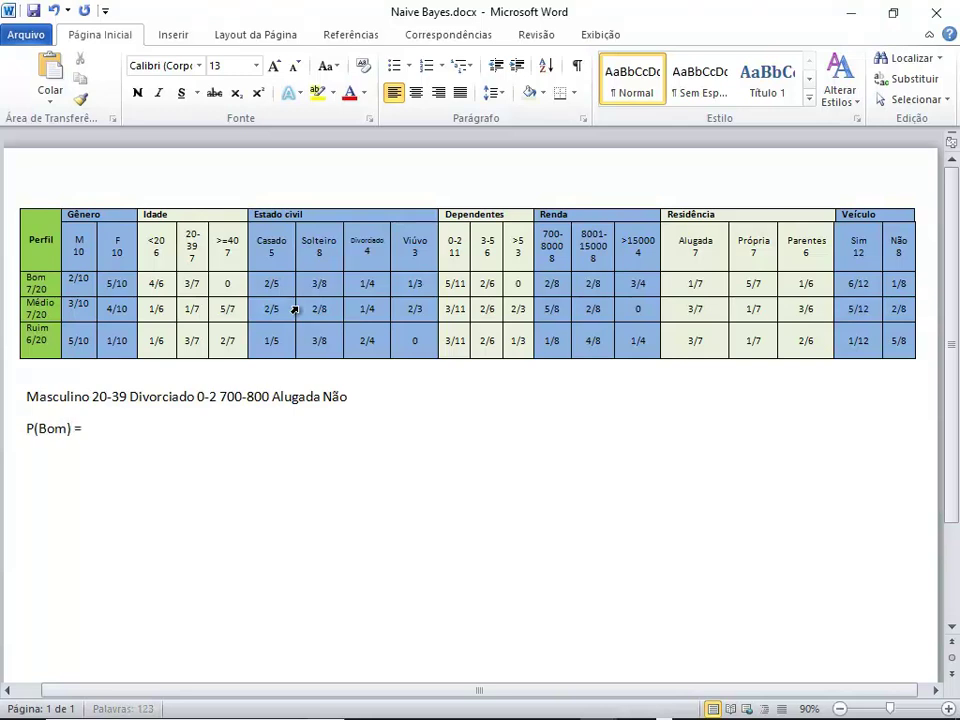
key("Return")
type("P(Médio) =")
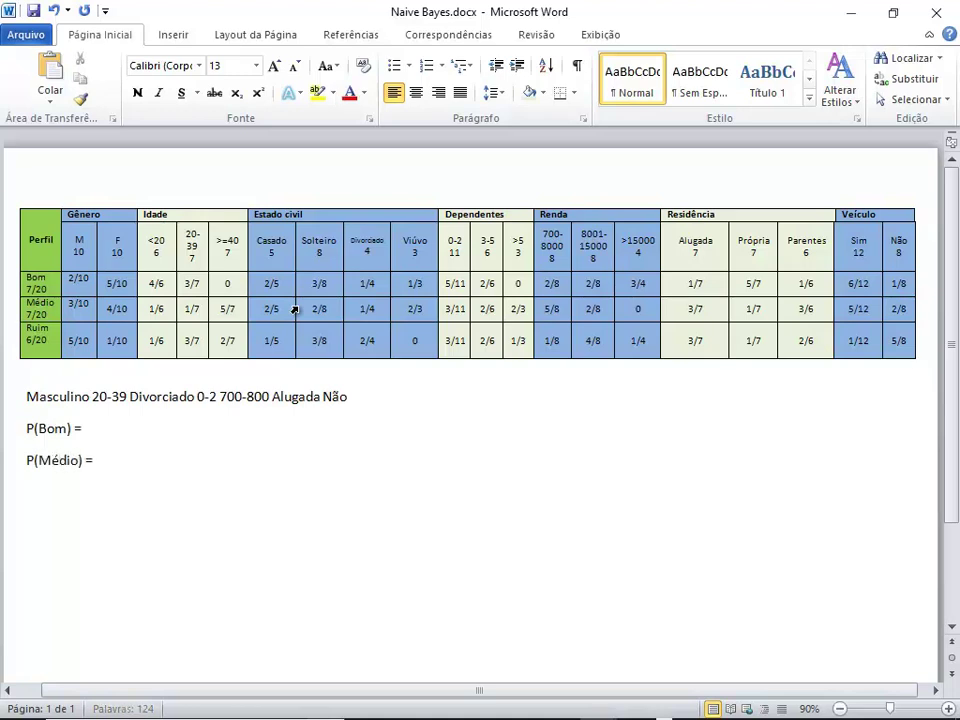
key("Return")
type("P")
key("BackSpace")
type("(Ruim) =")
key("Up")
key("Up")
key("Up")
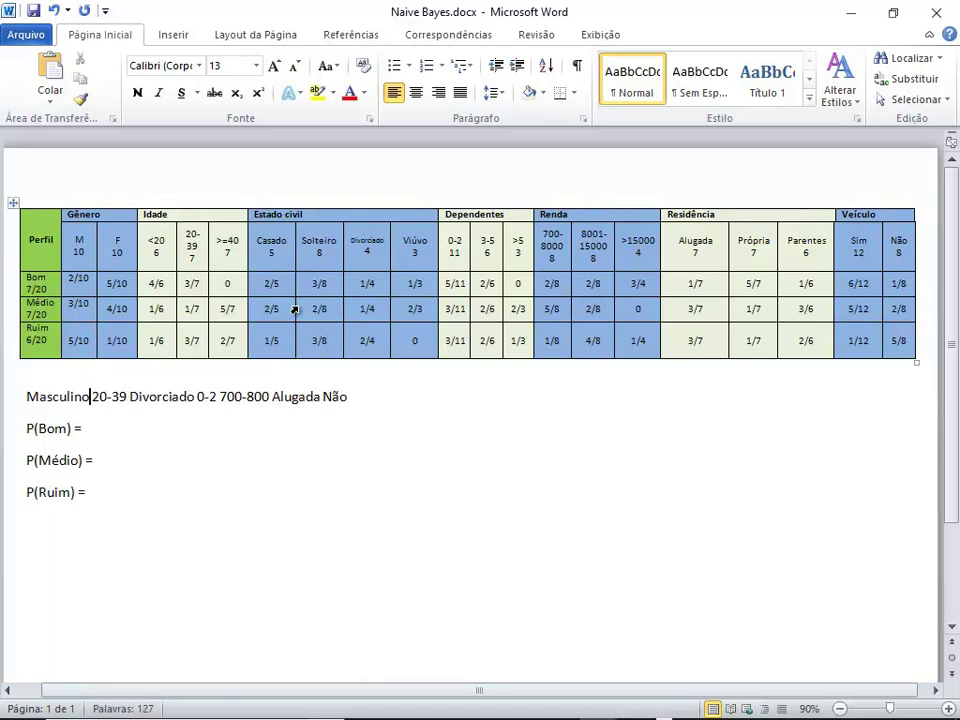
key("Down")
key("Up")
key("Down")
key("Up")
key("Home")
key("shift+Up")
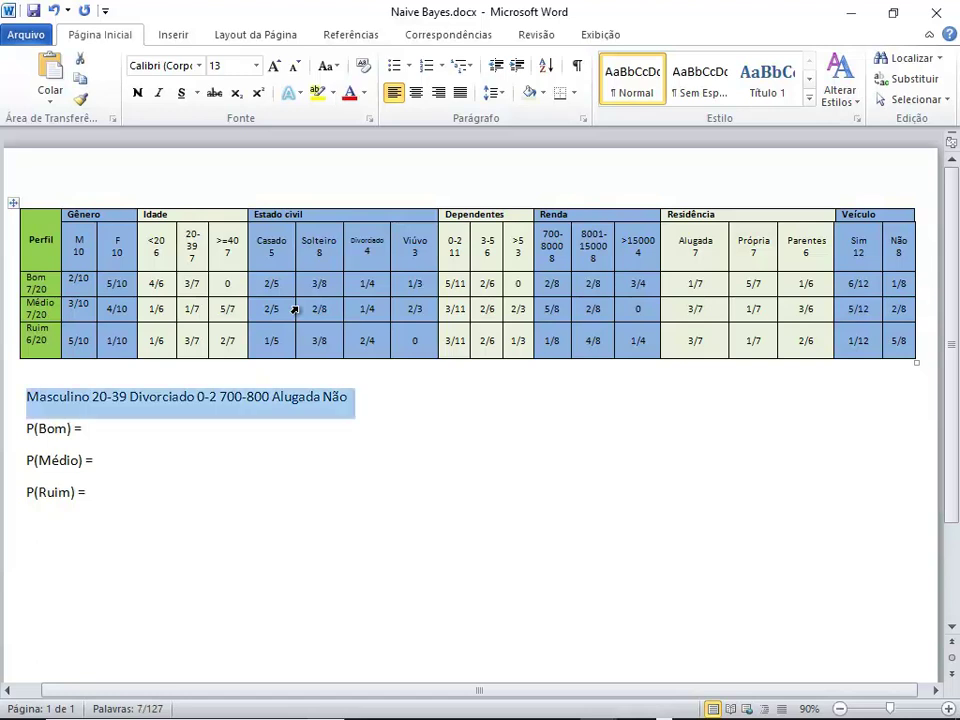
key("Left")
key("Down")
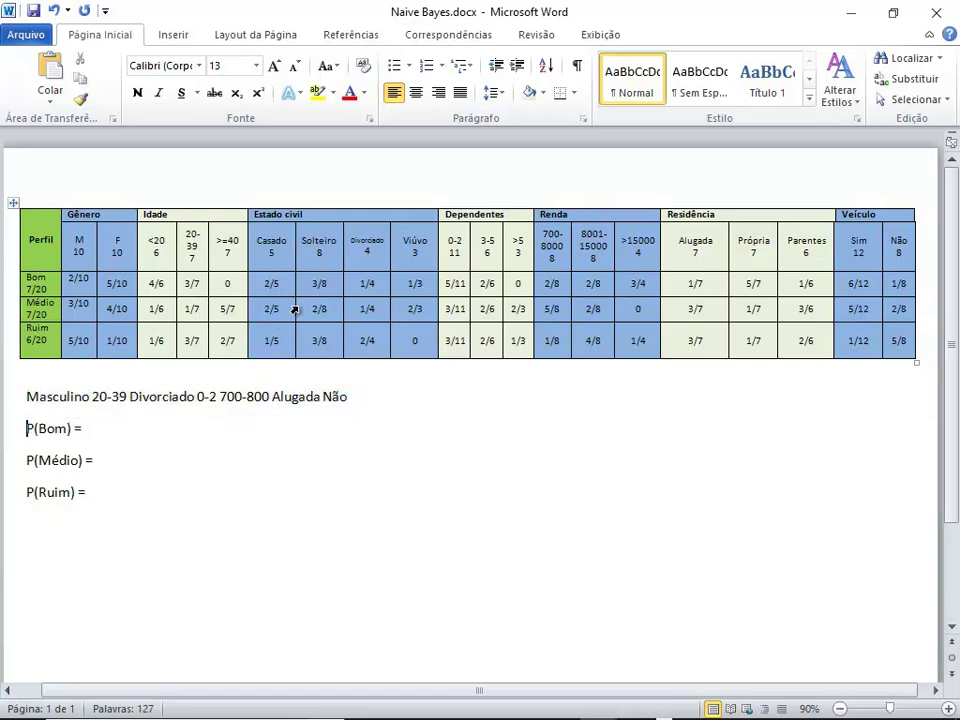
Enter the Bom profile's fraction 7/20 followed by a multiplication sign (*) after P(Bom) =
key("End")
double_click(38, 288)
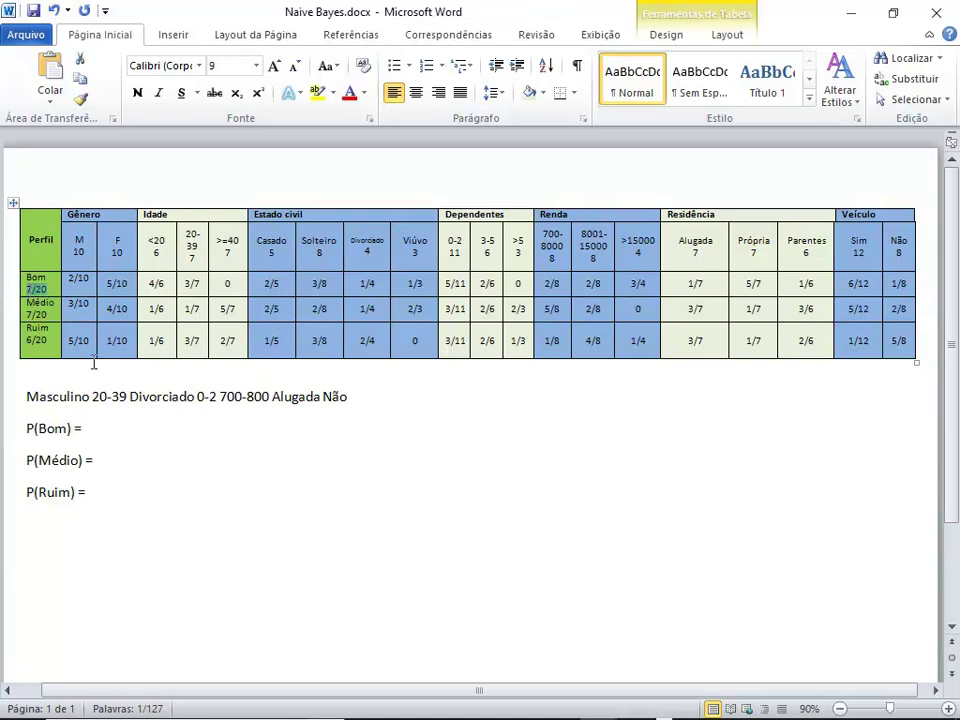
left_click(101, 427)
type("7/20")
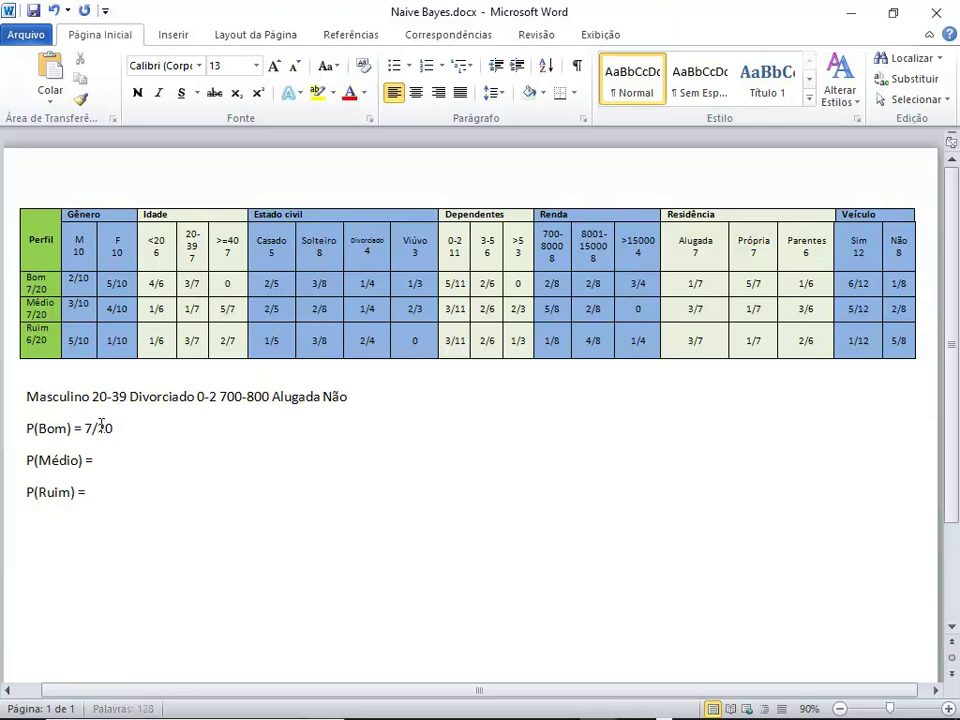
type(" *")
Shade the M column under Gênero dark orange, from its header cell down to the Ruim row
double_click(64, 397)
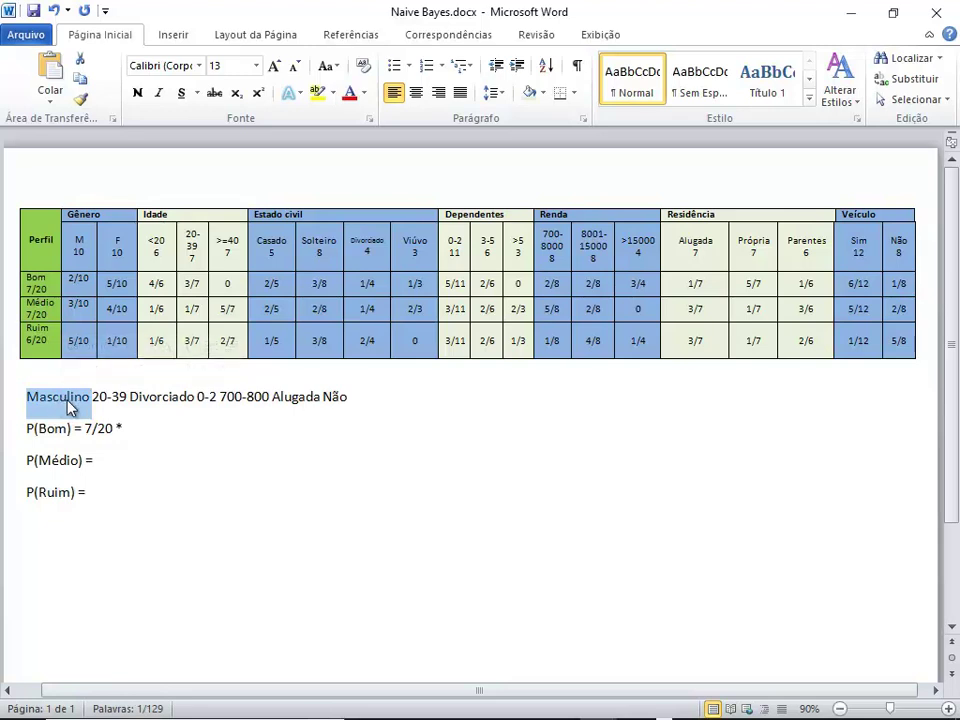
left_click(68, 397)
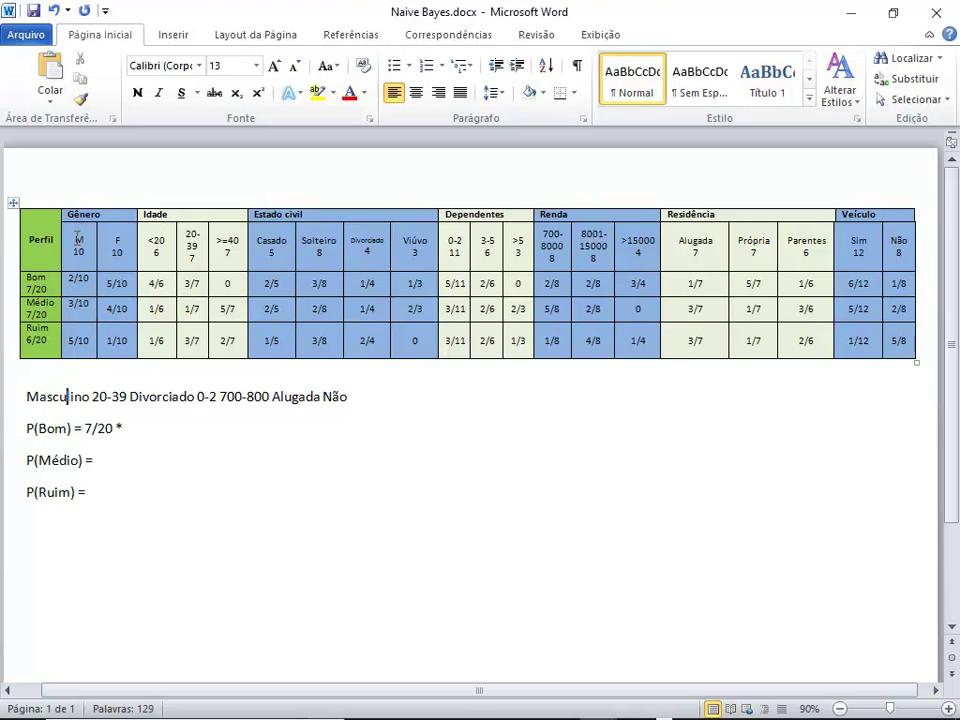
left_click_drag(78, 240, 91, 328)
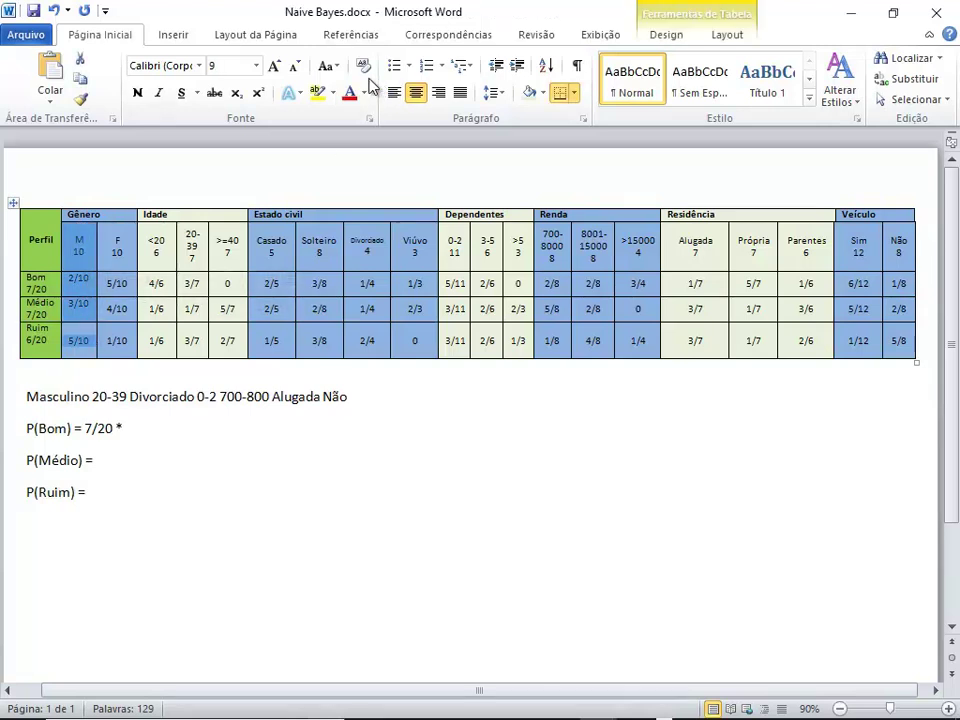
left_click(544, 95)
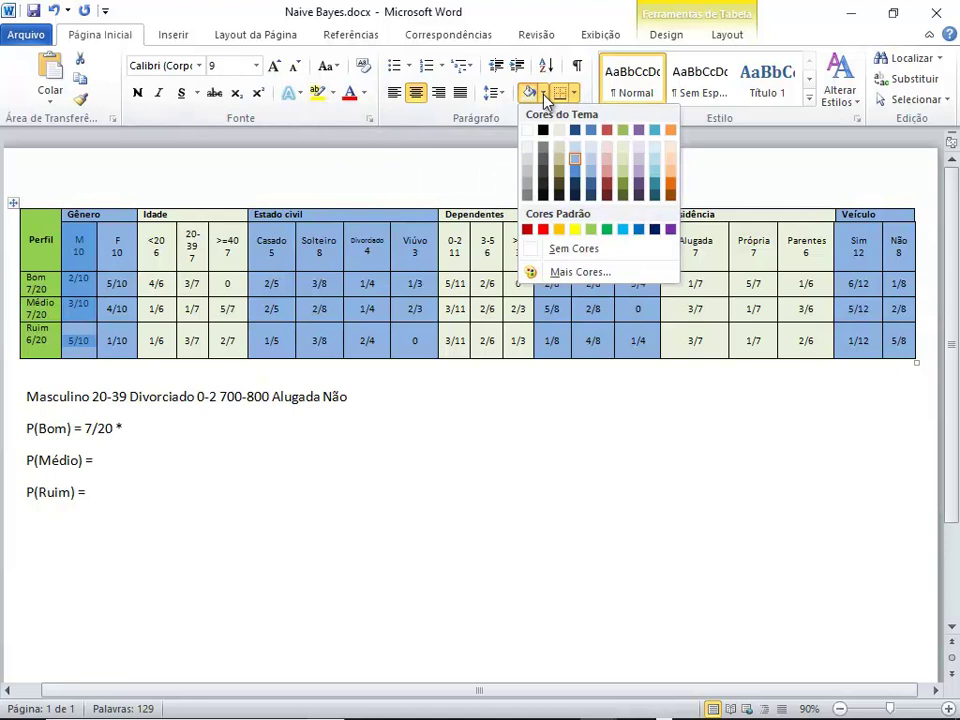
left_click(674, 190)
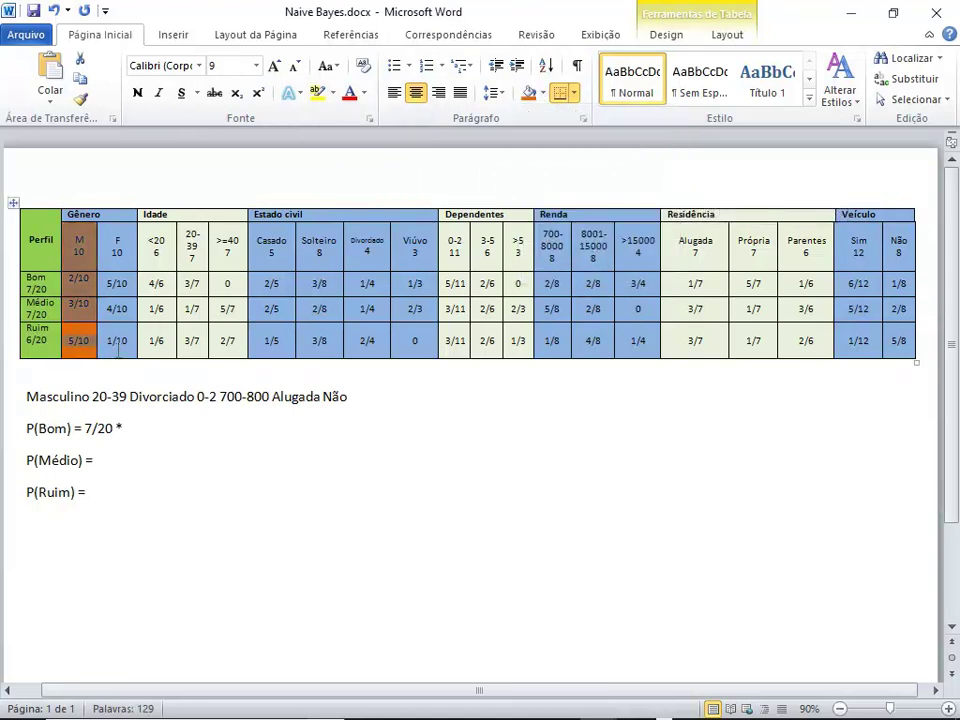
Apply the same dark orange shading to the 20-39, Divorciado and 0-2 columns, headers included
left_click_drag(92, 397, 128, 397)
left_click_drag(192, 245, 197, 349)
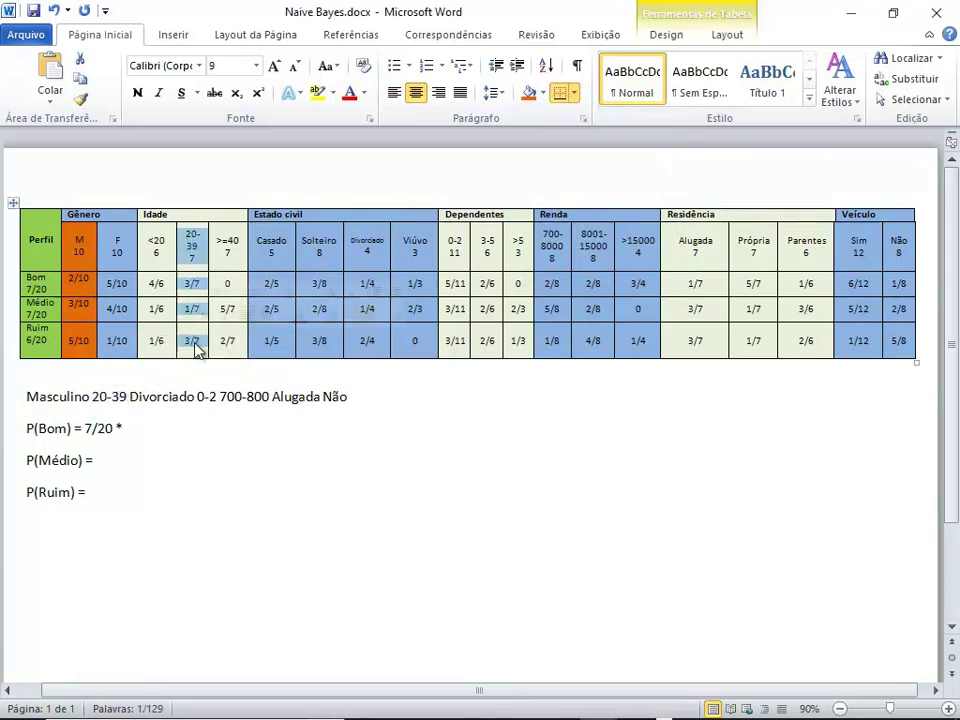
left_click(529, 93)
left_click_drag(366, 245, 368, 343)
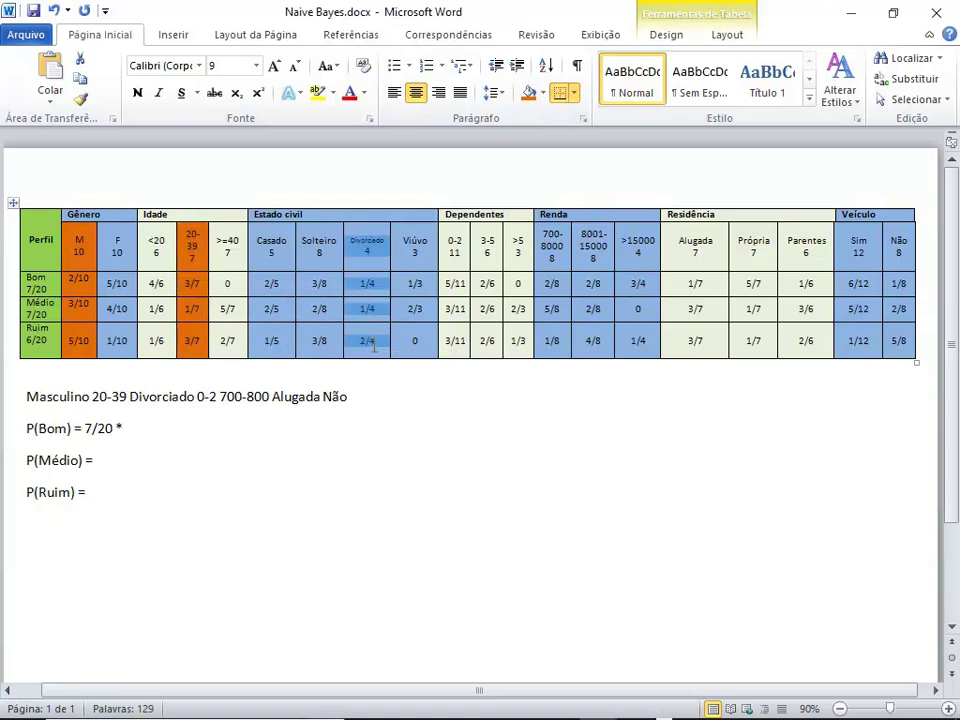
left_click(529, 93)
left_click_drag(455, 245, 463, 347)
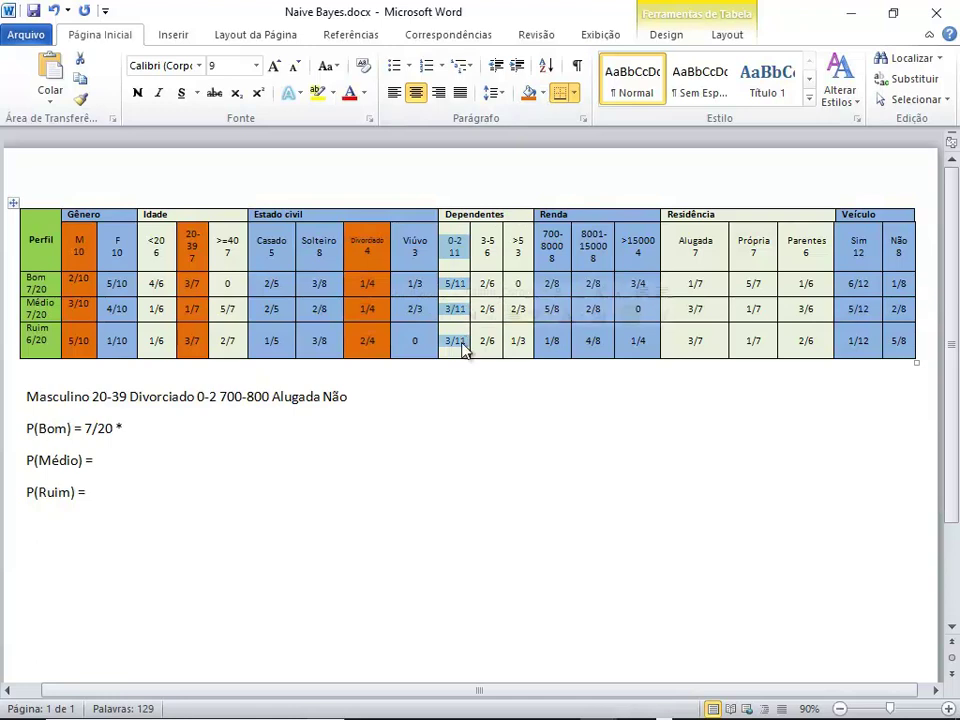
left_click(529, 93)
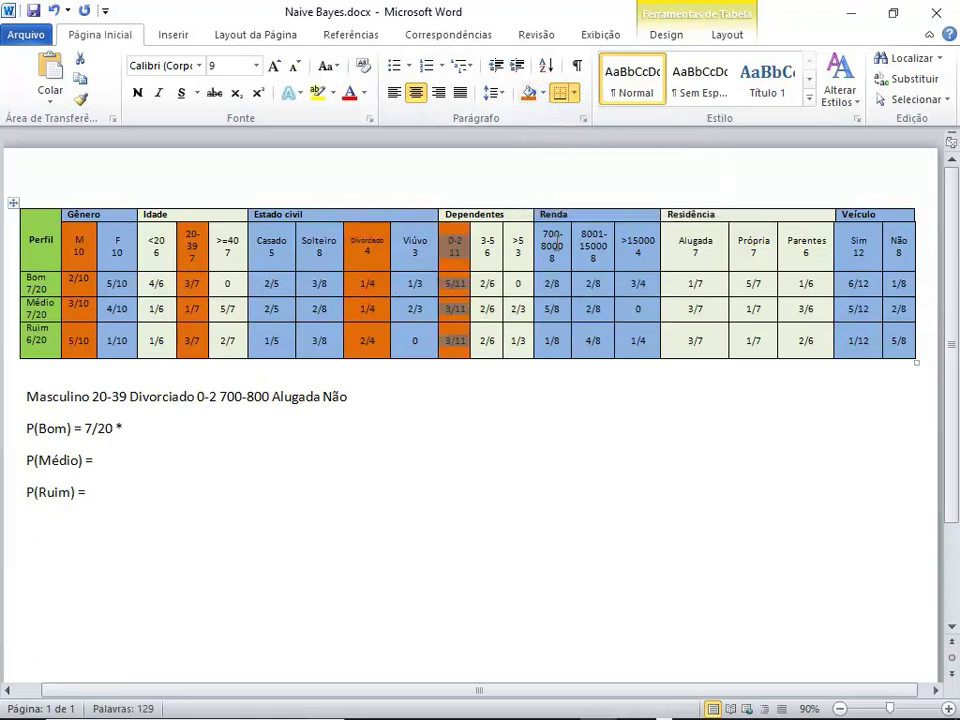
Apply the same dark orange shading to the 700-8000, Alugada and Veículo Não columns, headers included
left_click_drag(552, 245, 563, 340)
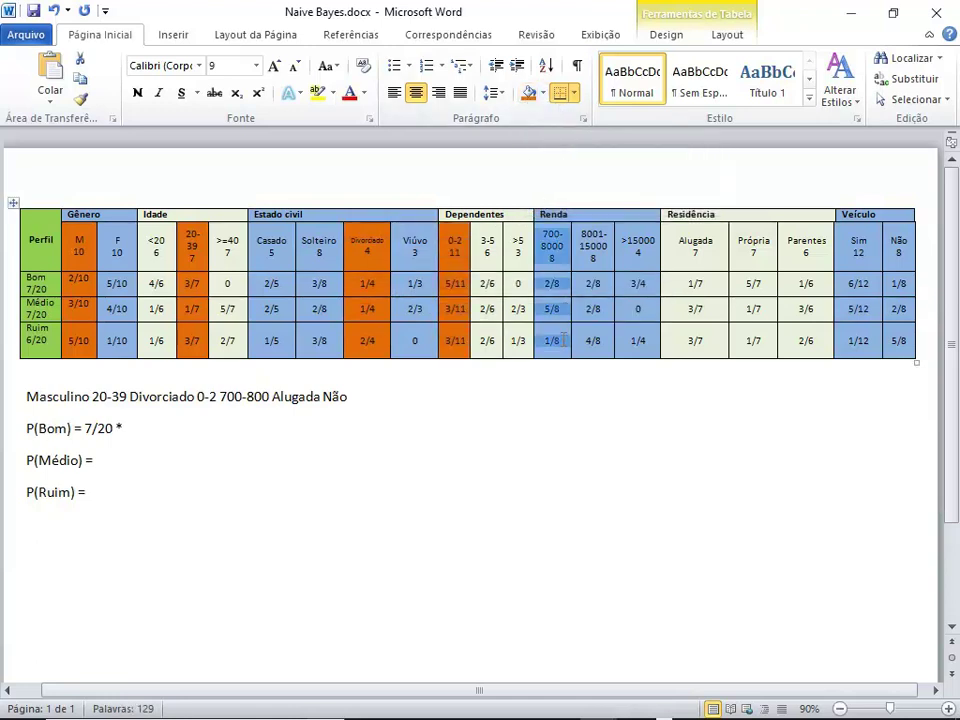
left_click(529, 95)
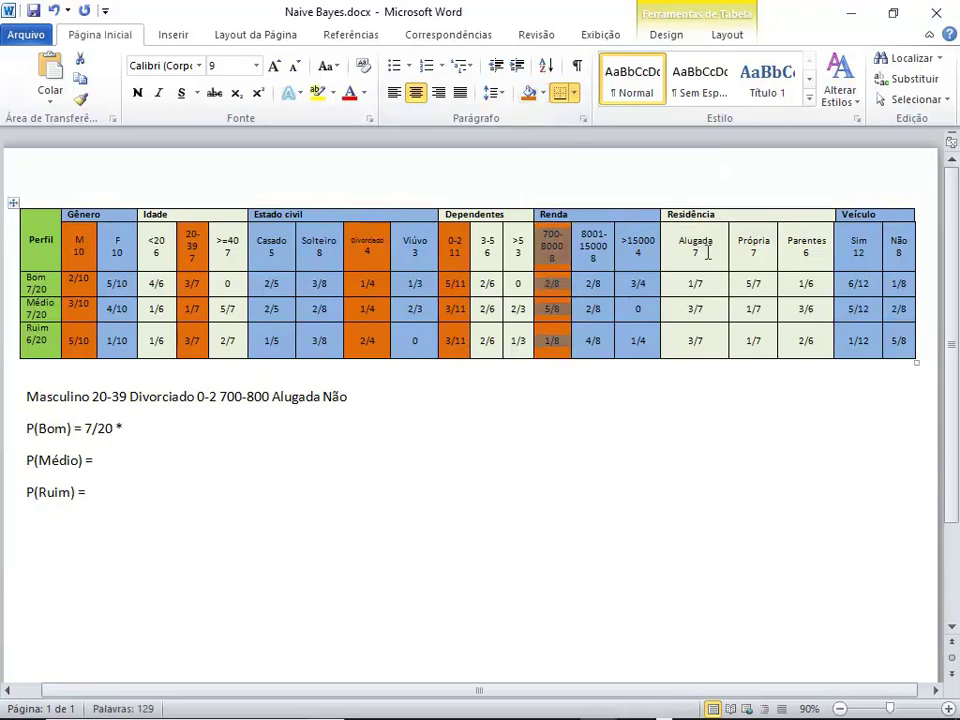
mouse_move(699, 255)
left_mouse_down()
mouse_move(702, 310)
mouse_move(718, 349)
left_mouse_up()
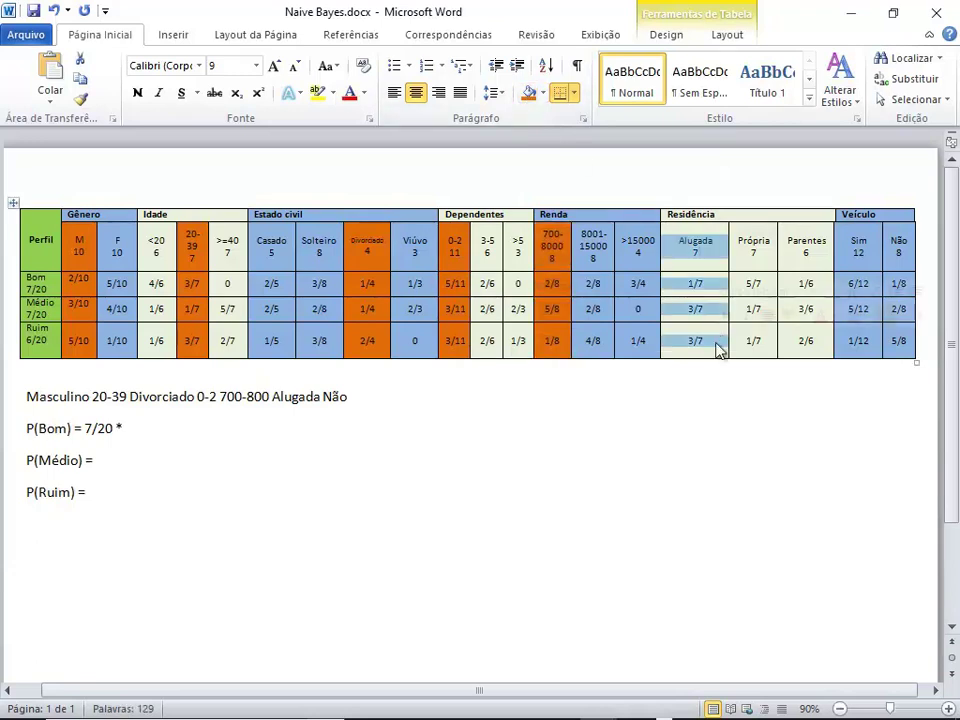
left_click(530, 96)
left_click_drag(897, 245, 898, 342)
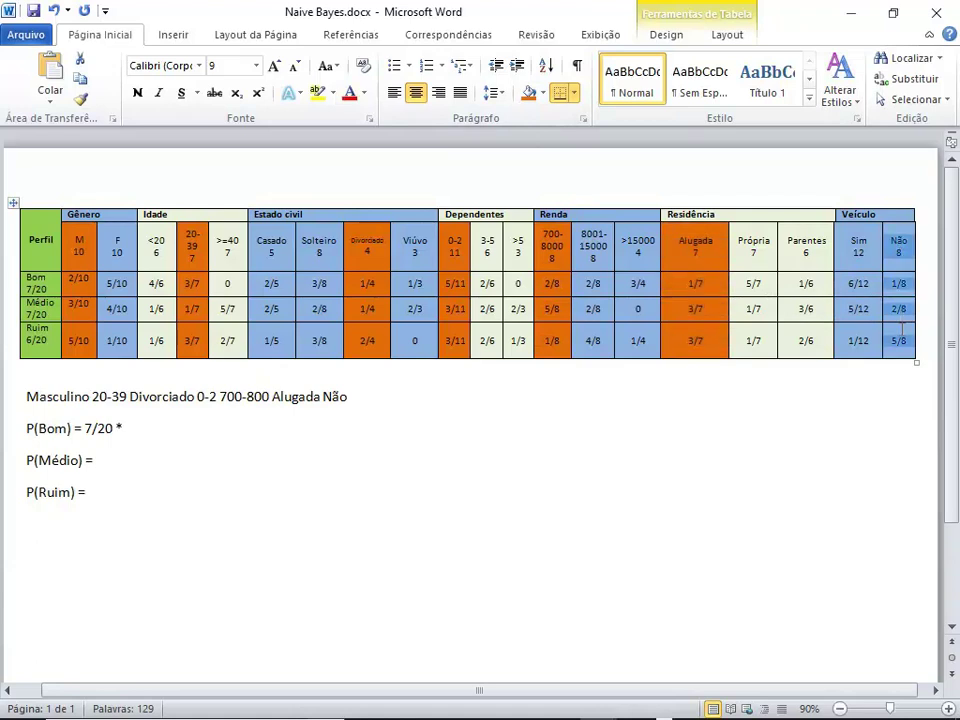
left_click(530, 96)
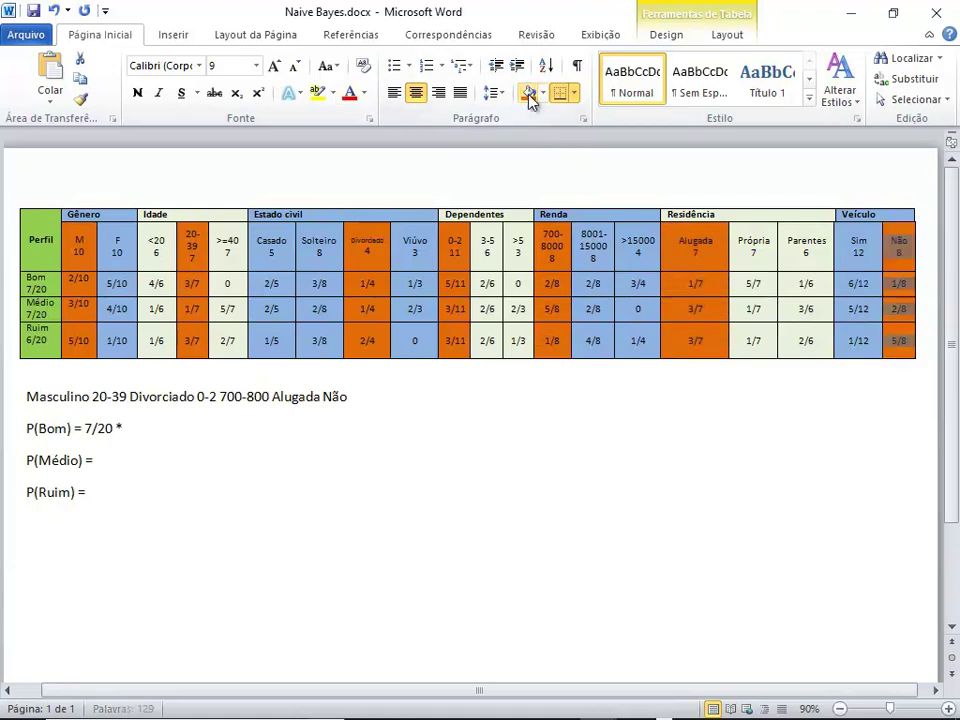
Examine the new case's attribute values against the matching shaded columns and the Bom row of the table
left_click(163, 396)
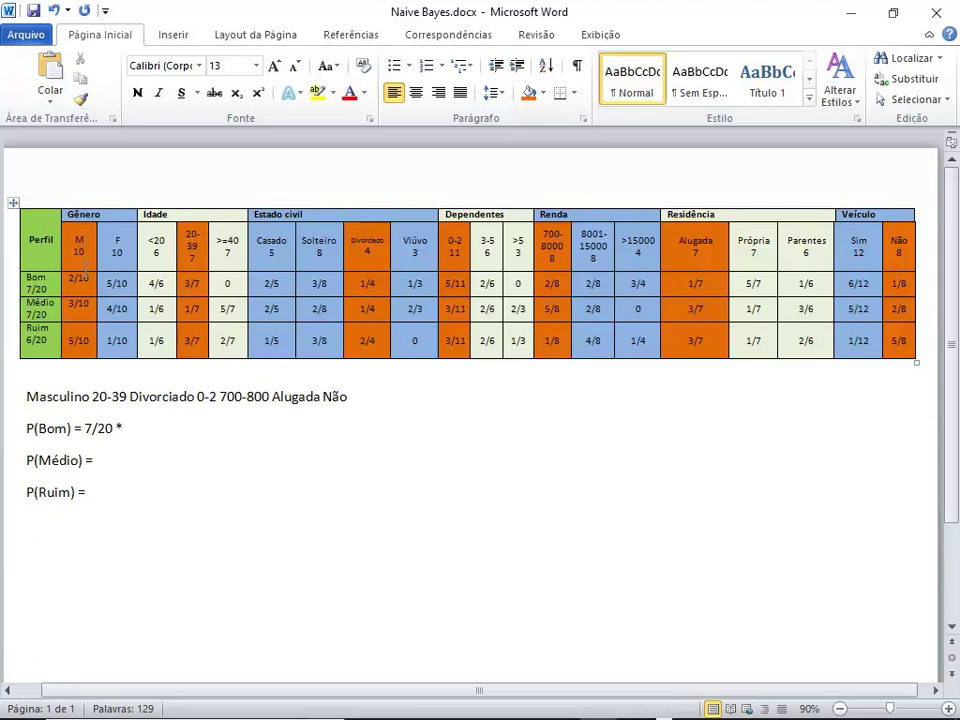
double_click(70, 397)
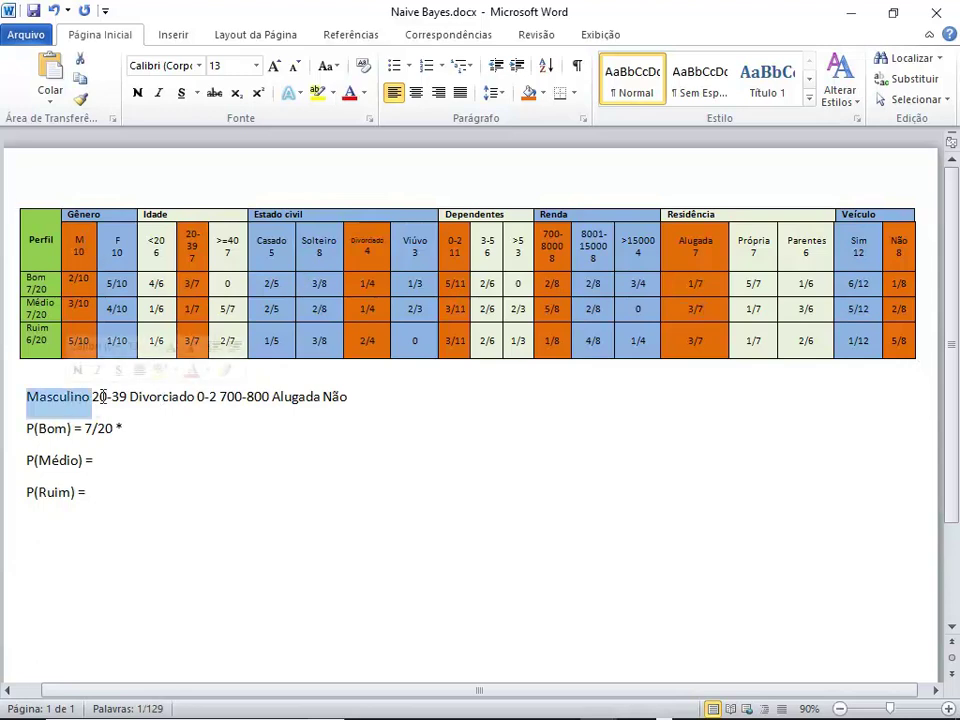
double_click(100, 397)
left_click(137, 400)
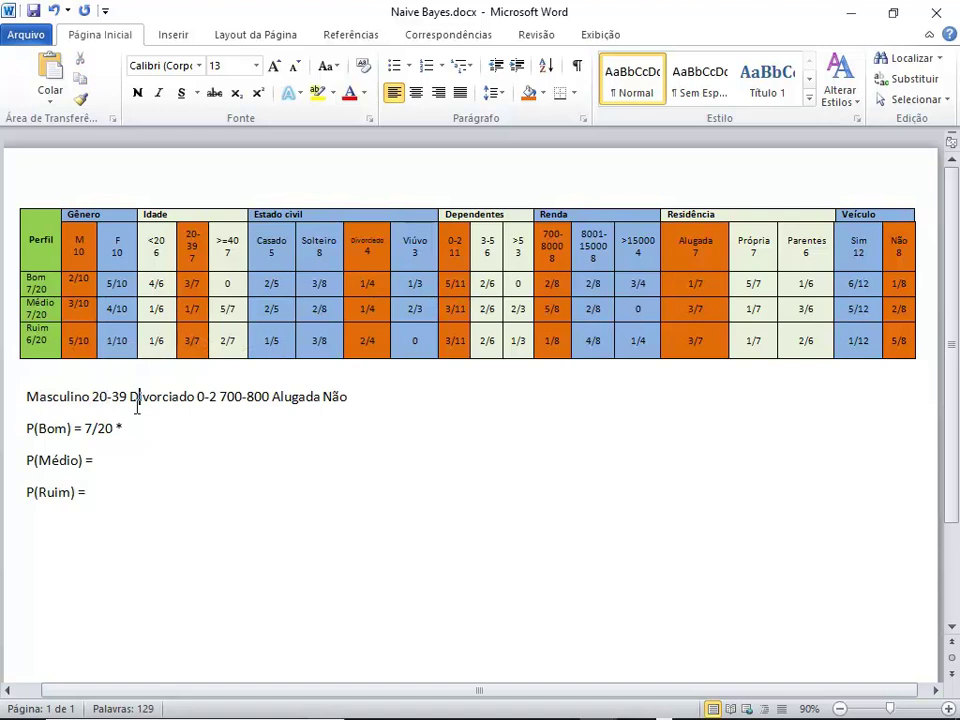
left_click_drag(92, 397, 129, 402)
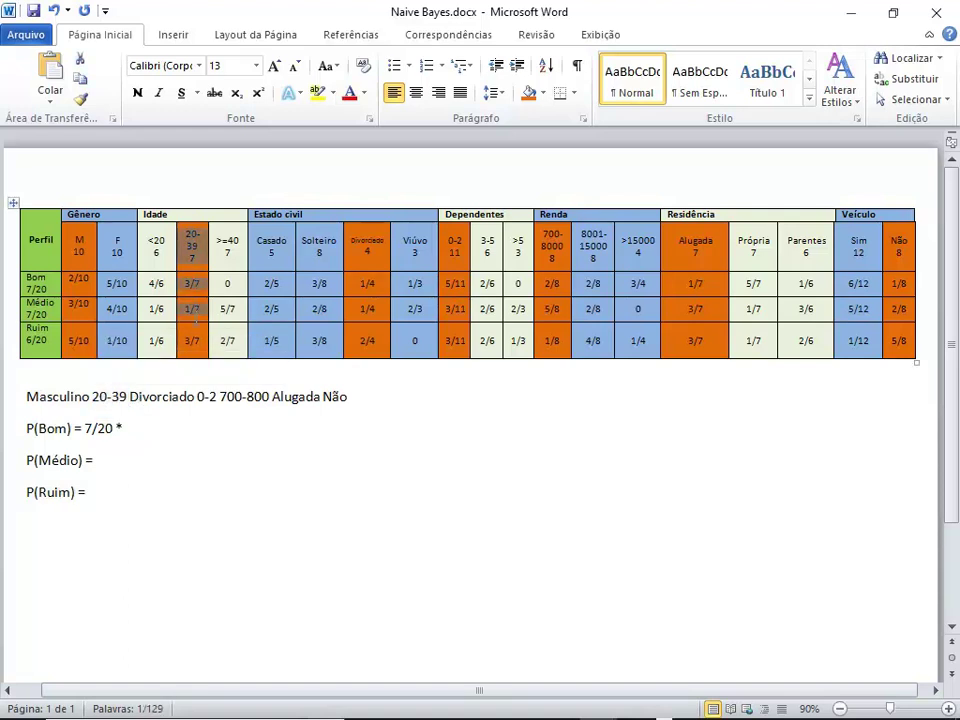
left_click_drag(193, 245, 225, 232)
left_click(225, 232)
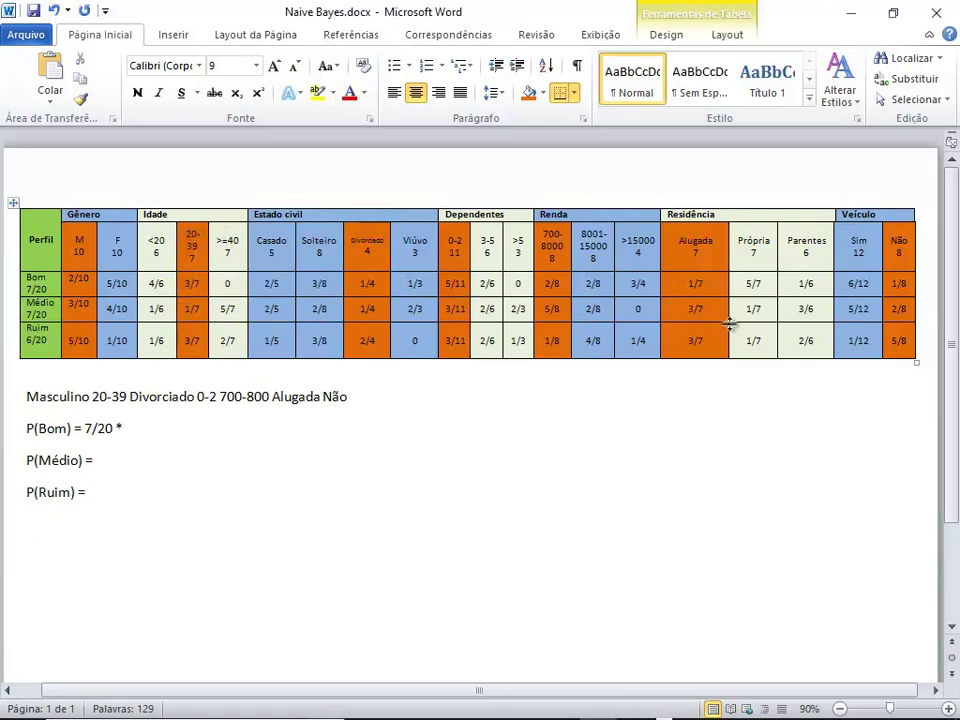
left_click(142, 428)
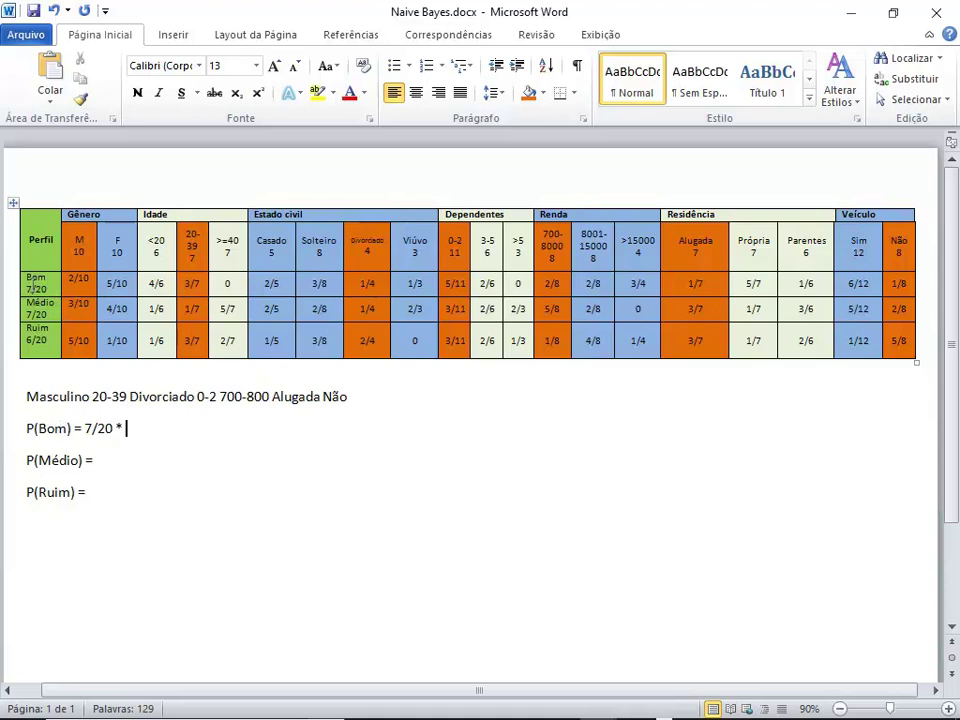
left_click(10, 293)
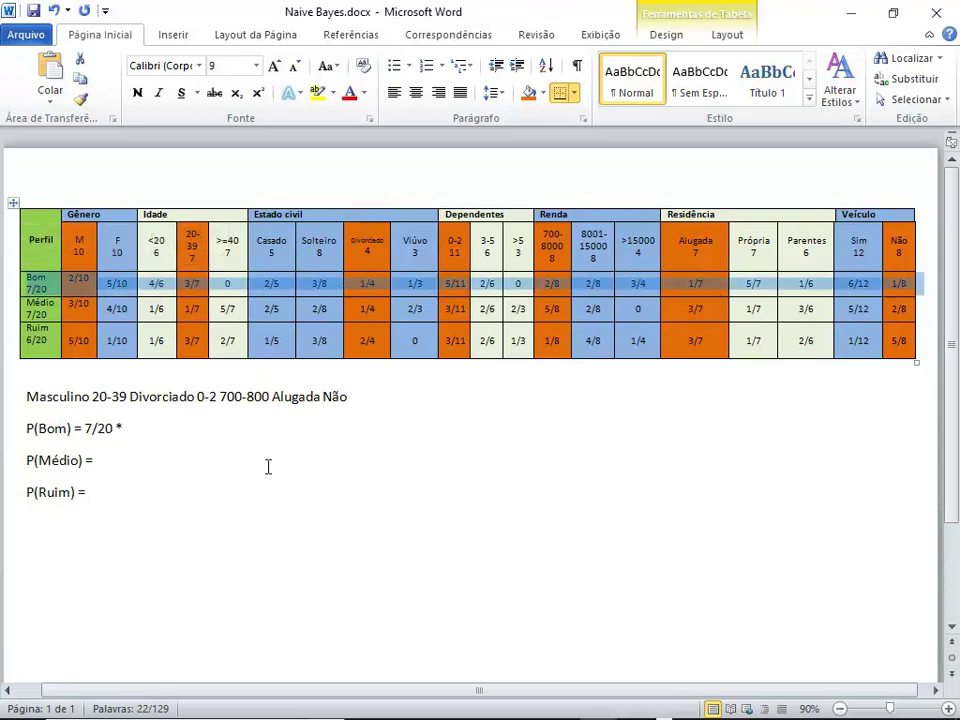
Continue the P(Bom) product with 2/10 * 3/7 * 1/4 *, keeping 1/4 as plain text
left_click(150, 427)
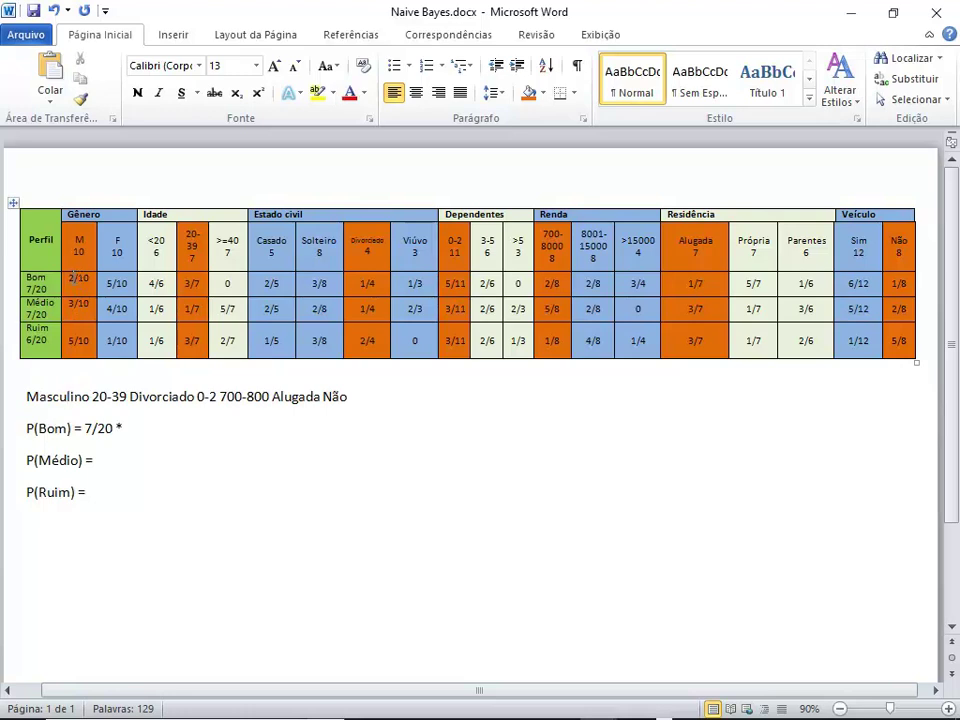
left_click(169, 430)
type("2/")
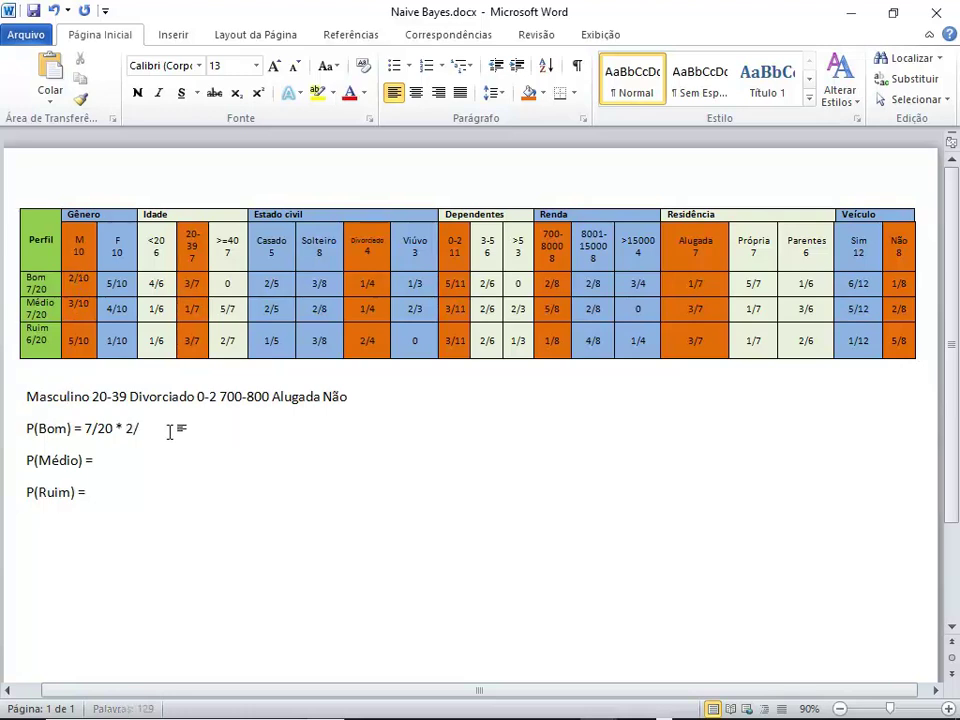
type("10 *")
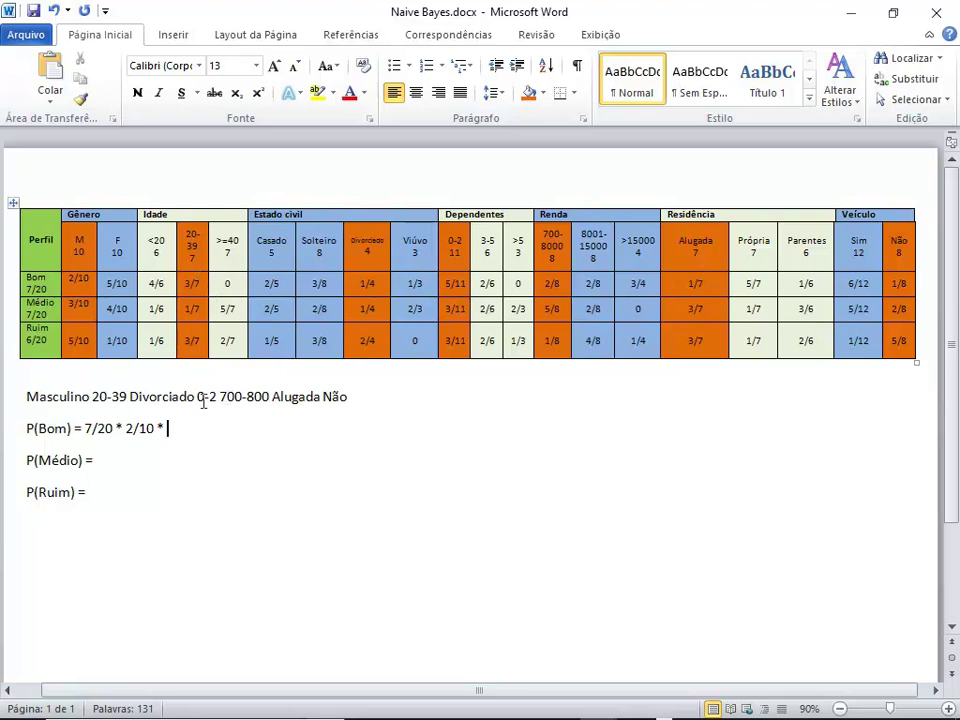
type("3/7 * 1")
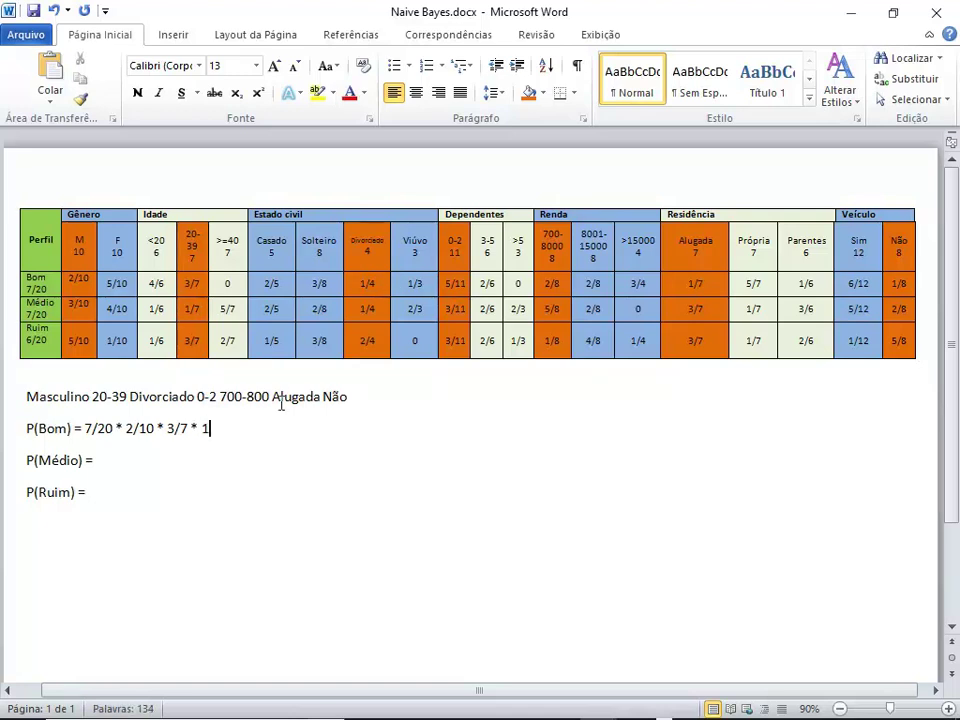
type("/4")
key("ctrl+z")
type("*")
Complete the P(Bom) product with the Bom row's remaining fractions: 5/11 * 2/8 * 1/7 * 1/8
type("2/11")
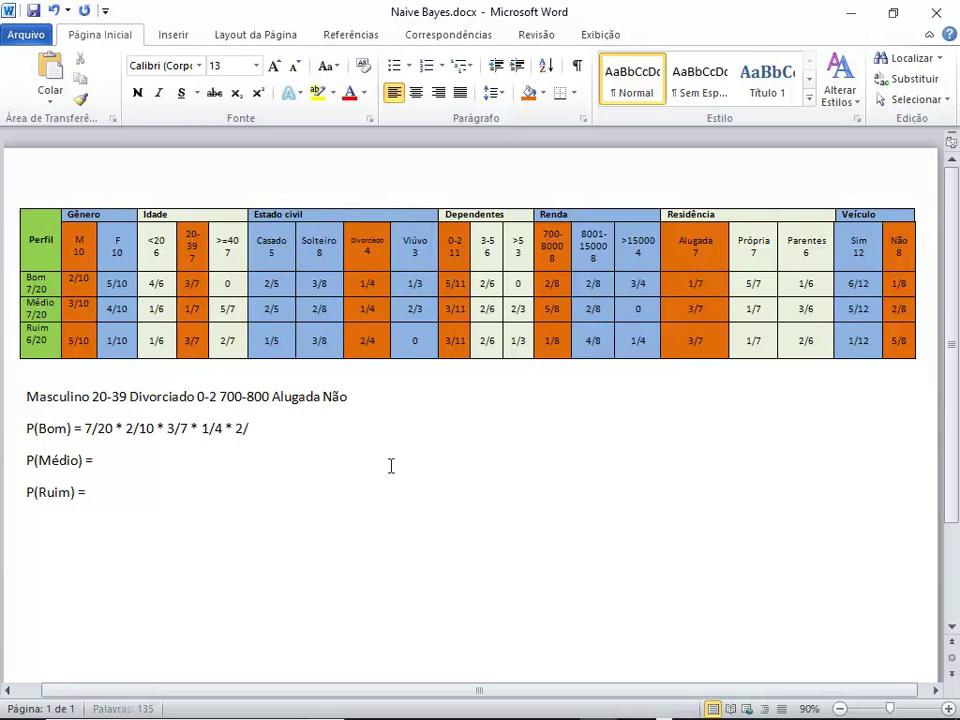
key("BackSpace")
key("BackSpace")
key("BackSpace")
key("BackSpace")
type("5/11 *")
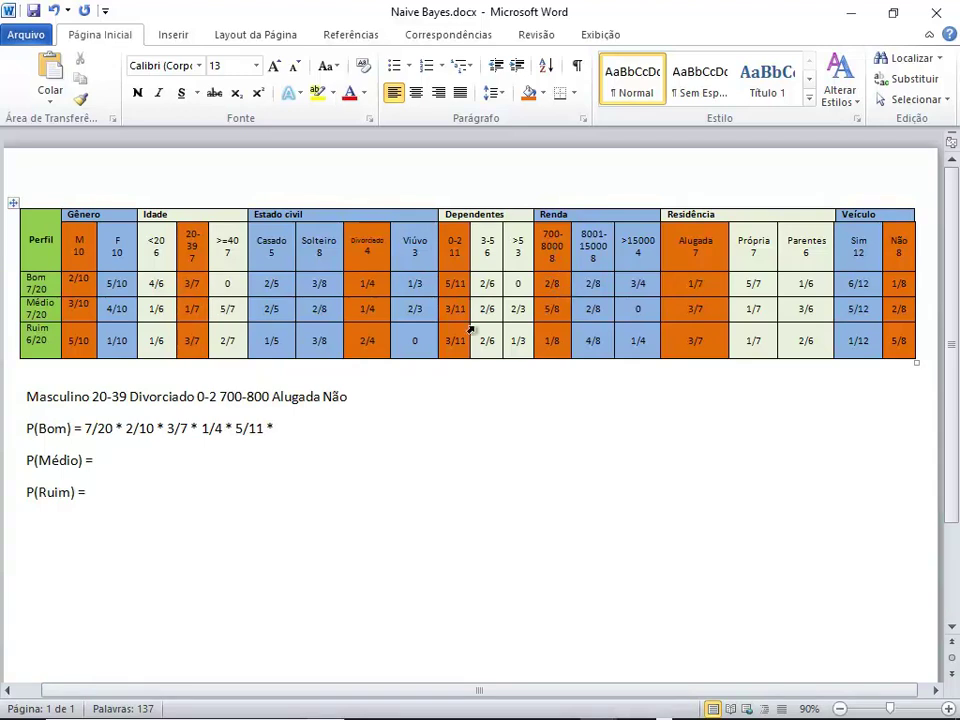
type("2/8")
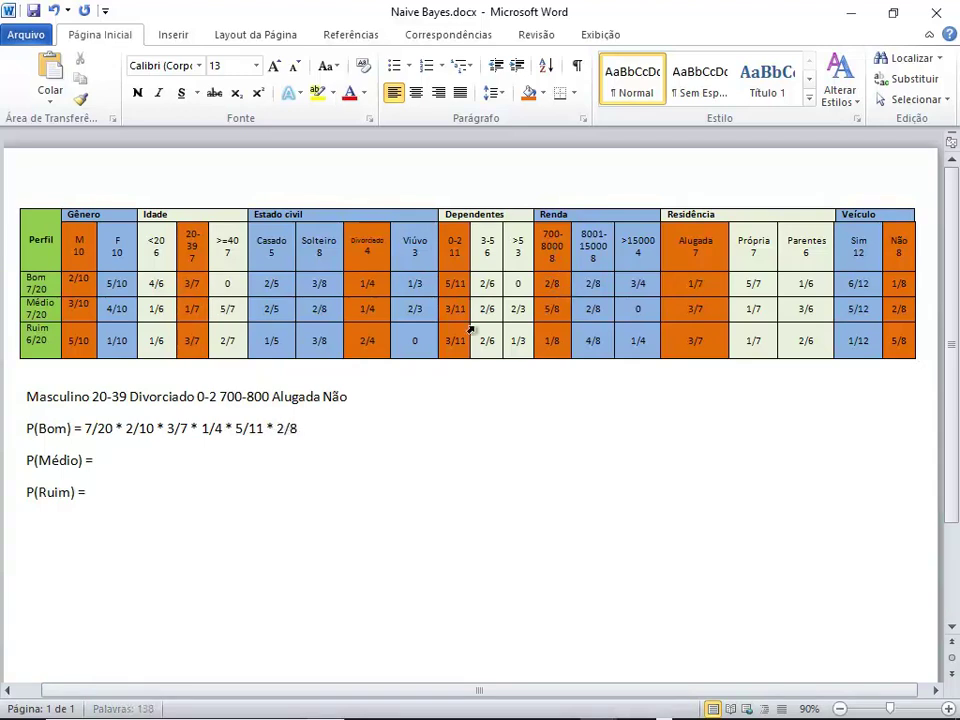
type(" *")
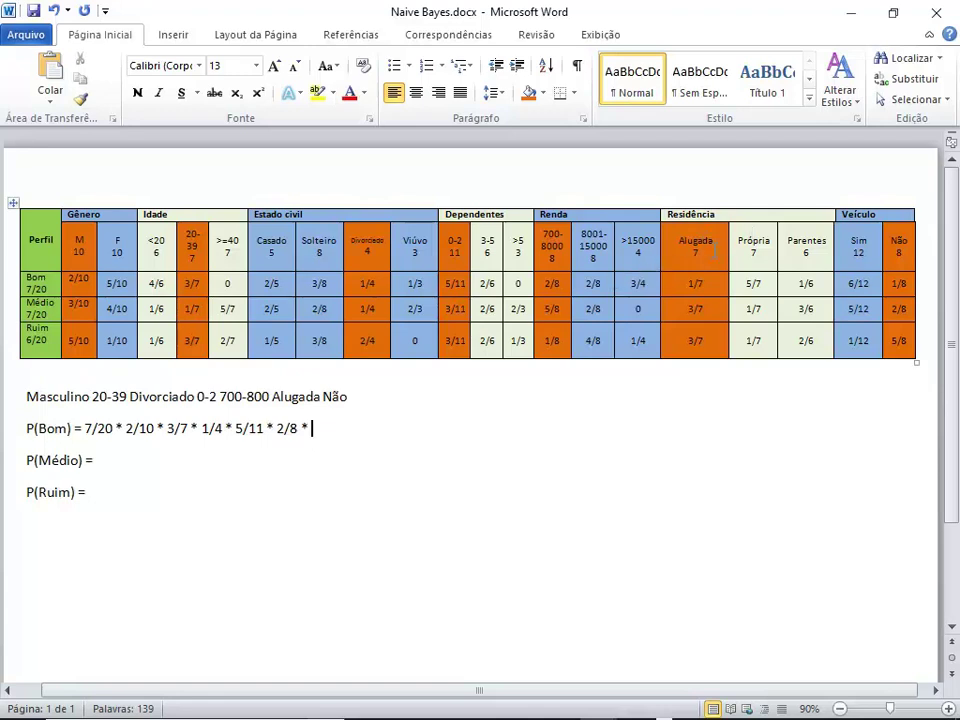
type(" 1/")
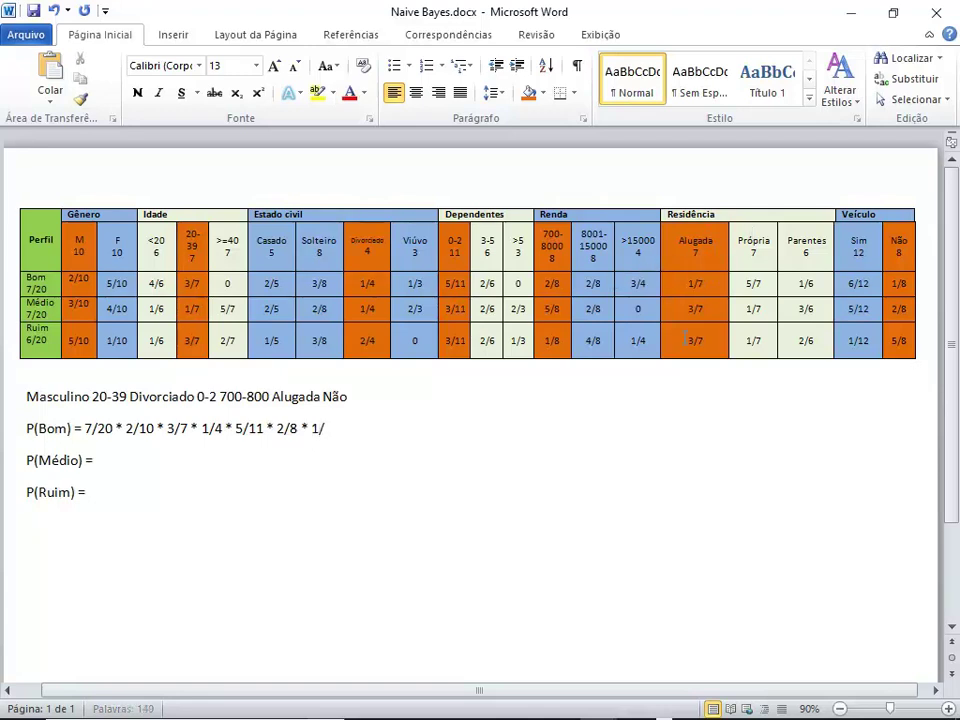
type("7 * 1/8")
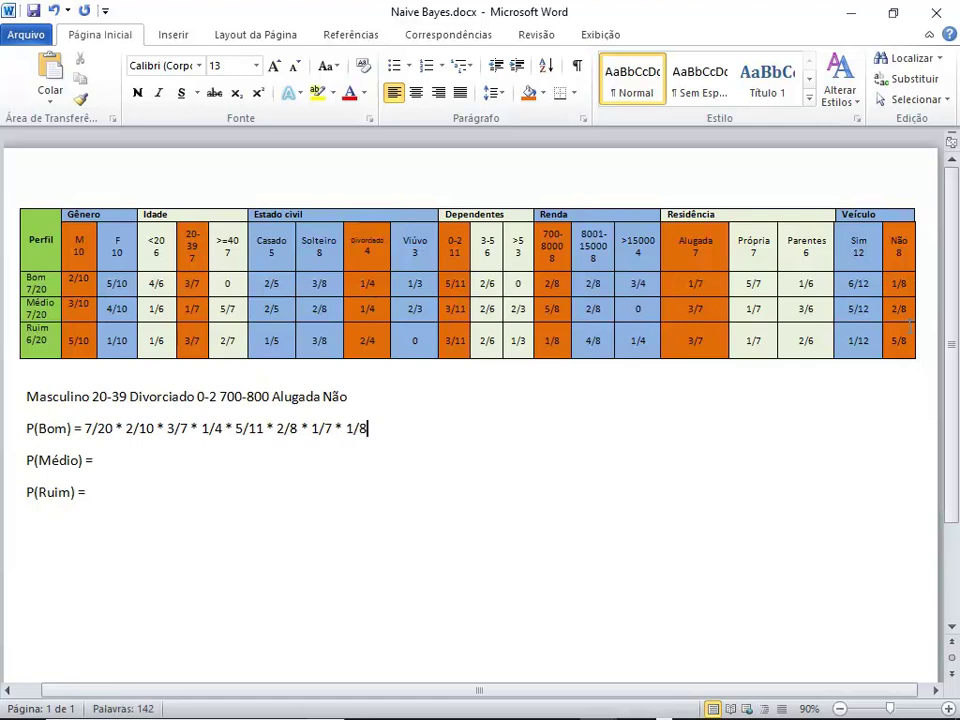
Start the P(Médio) product with the Médio row's fractions 7/20 * 3/10 * 1/7 * 1/4 *
key("Down")
type("7/20 *")
type("3/10 * ")
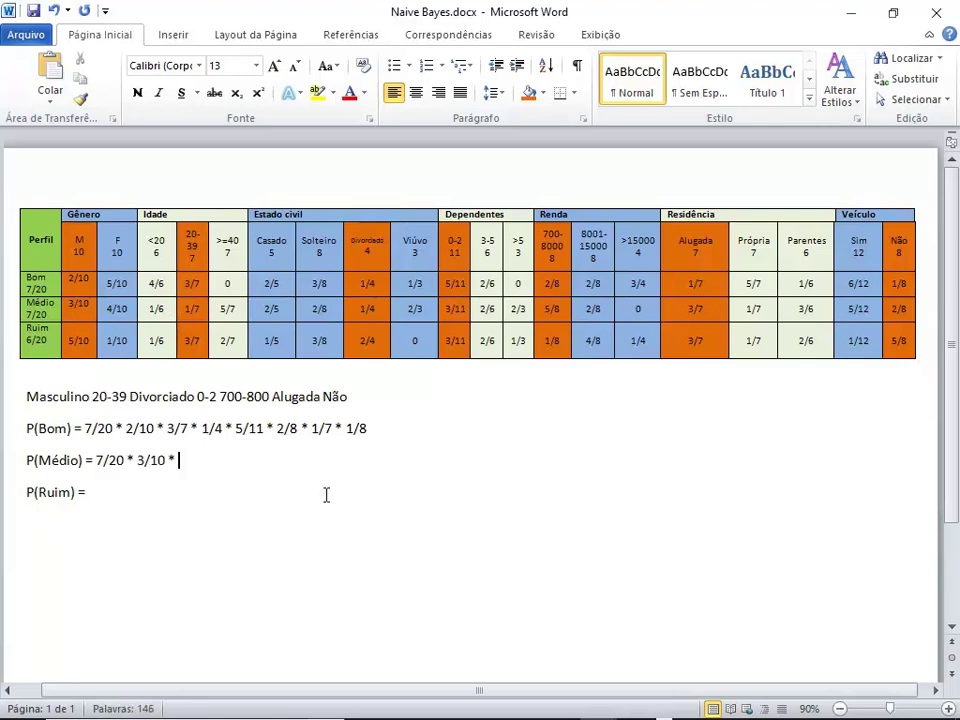
type("1/7 * 1/4 *")
key("BackSpace")
key("BackSpace")
key("BackSpace")
key("BackSpace")
type("1/4 * 23")
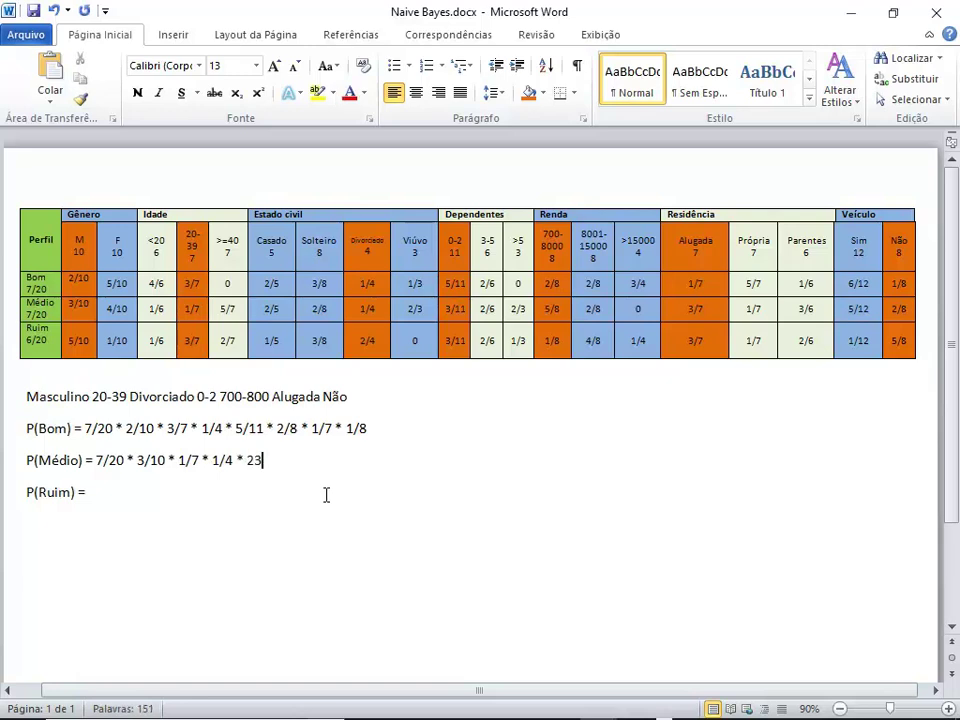
Complete the P(Médio) product with 3/11 * 5/8 * 3/7 * 2/8
key("BackSpace")
key("BackSpace")
type("3/11 * 5/8 * 3/7")
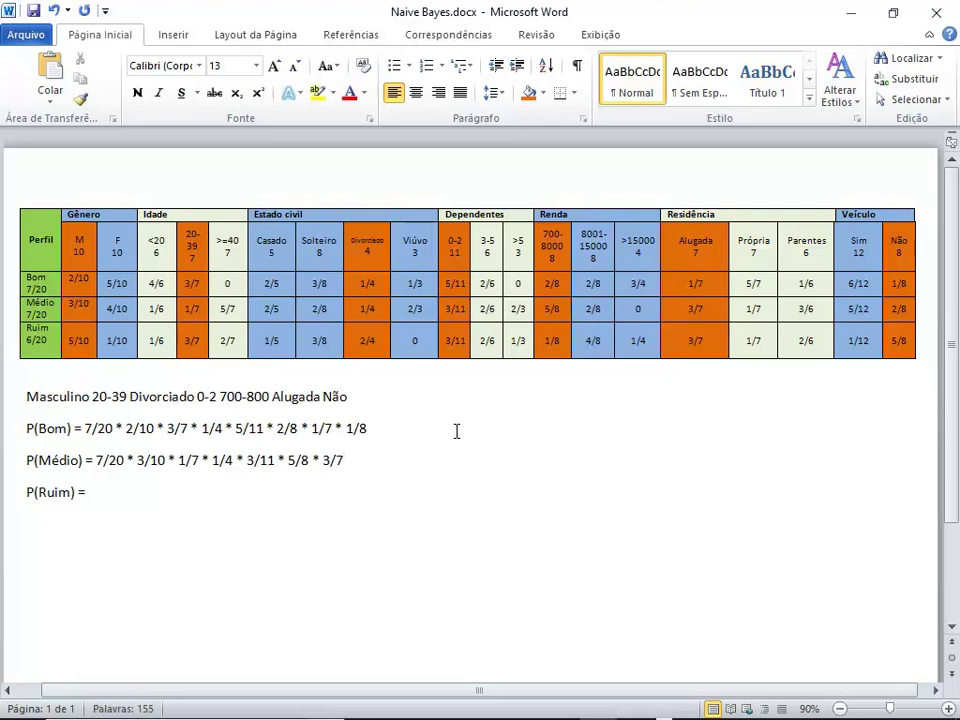
type(" * 2/8")
Write the P(Ruim) product from the Ruim row as 6/20 * 5/10 * 3/7 * 2/4 * 3/11 * 1/8 * 3/7 * 5/8
key("Down")
type("6/20 * 5/10")
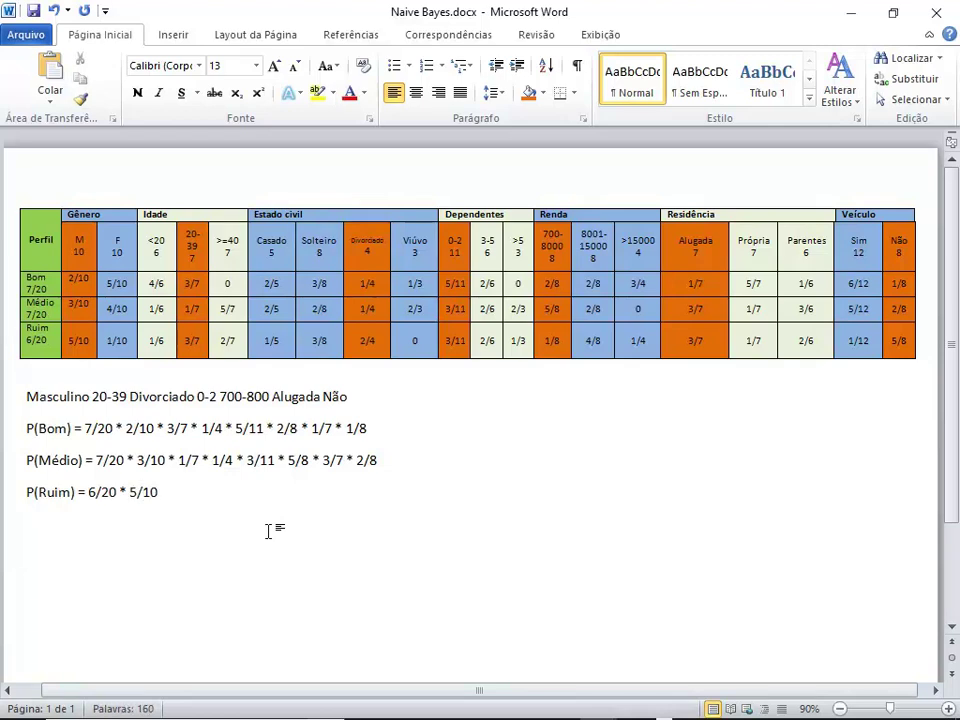
type(" * 3/7 * 2/4")
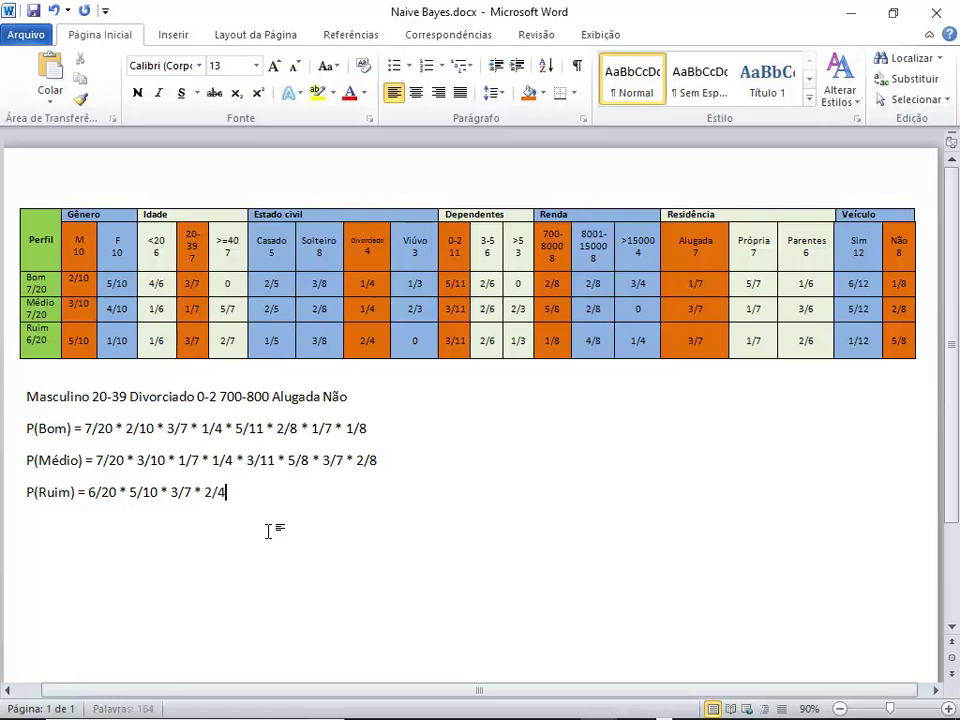
type(" * 3/11 * 1/8 *37")
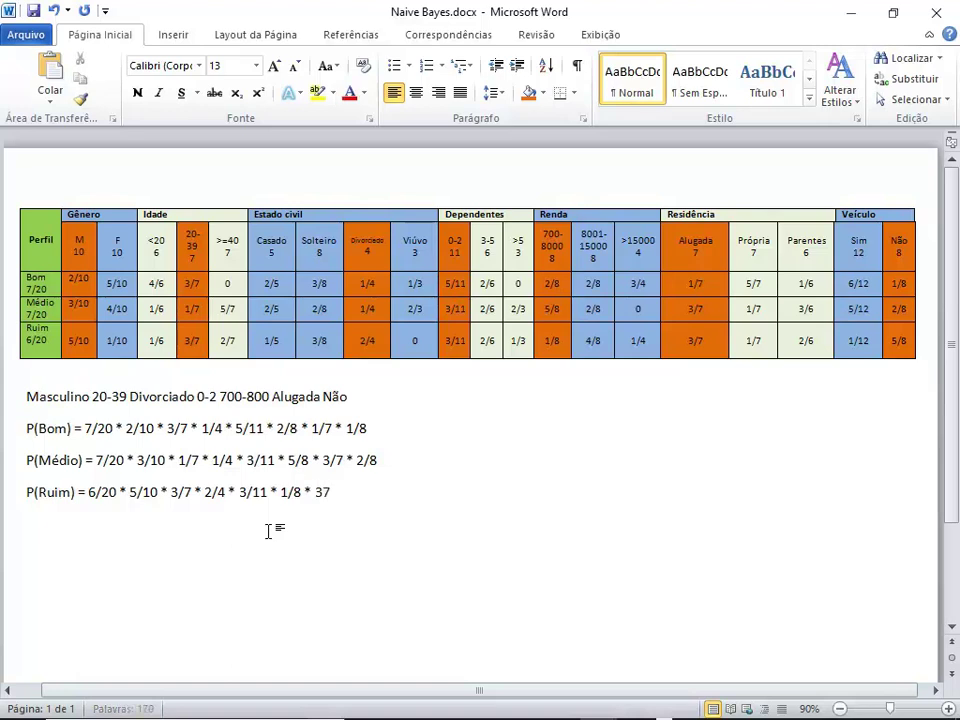
key("BackSpace")
type("/7 * 5/8")
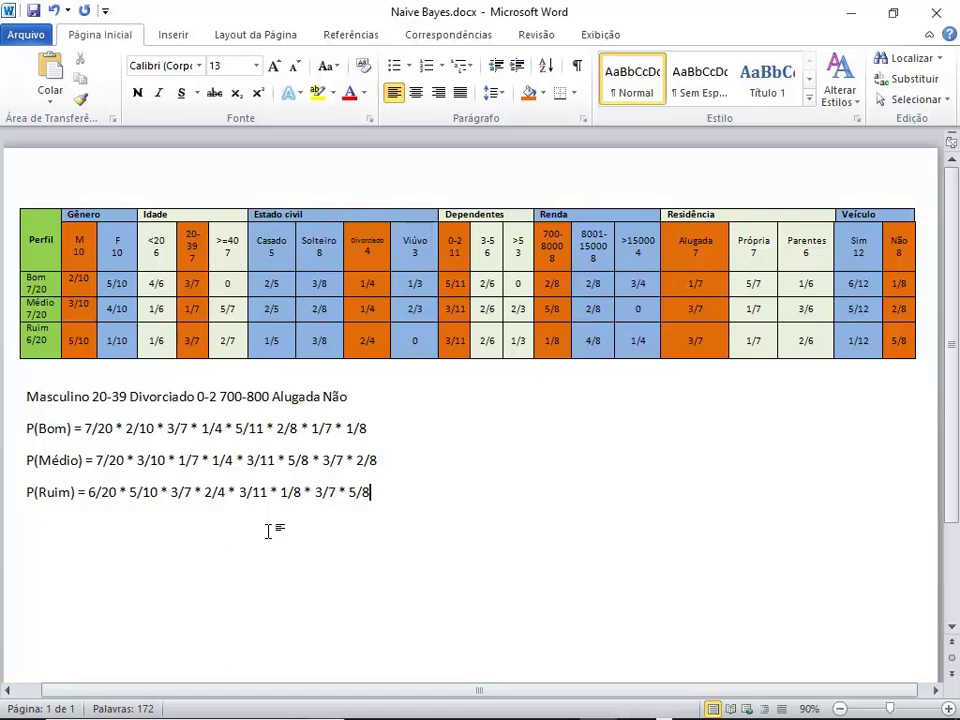
Add an equals sign at the end of the P(Bom), P(Médio) and P(Ruim) lines
key("Up")
key("Up")
type("=")
key("Down")
key("Down")
type("=")
Make the whole case line, from Masculino to Não, bold
left_click_drag(355, 399, 43, 407)
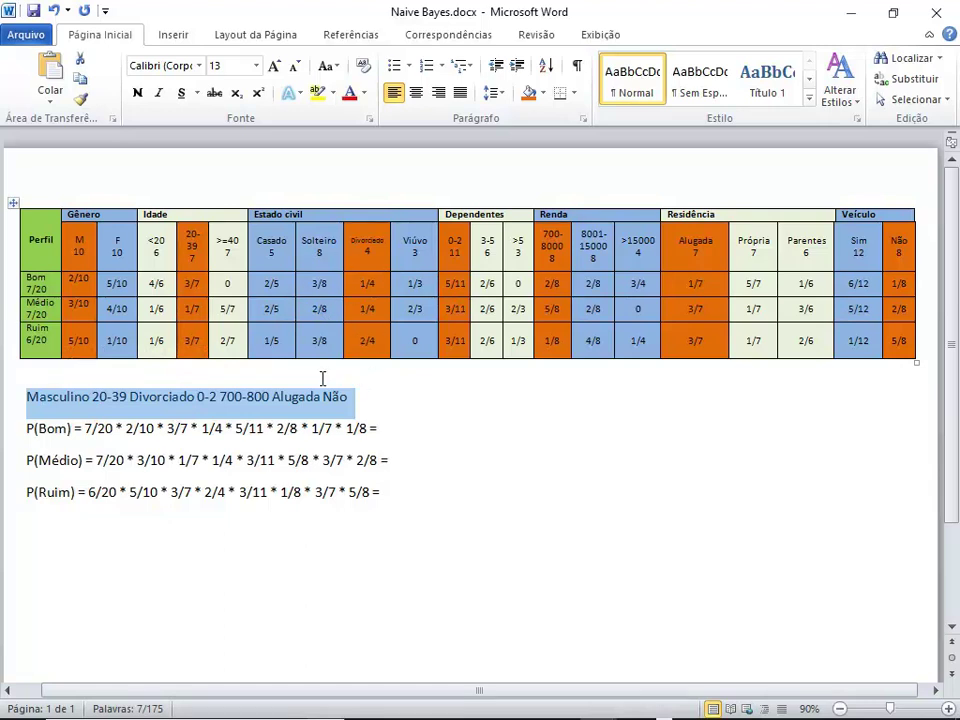
left_click_drag(350, 397, 22, 410)
left_click(137, 93)
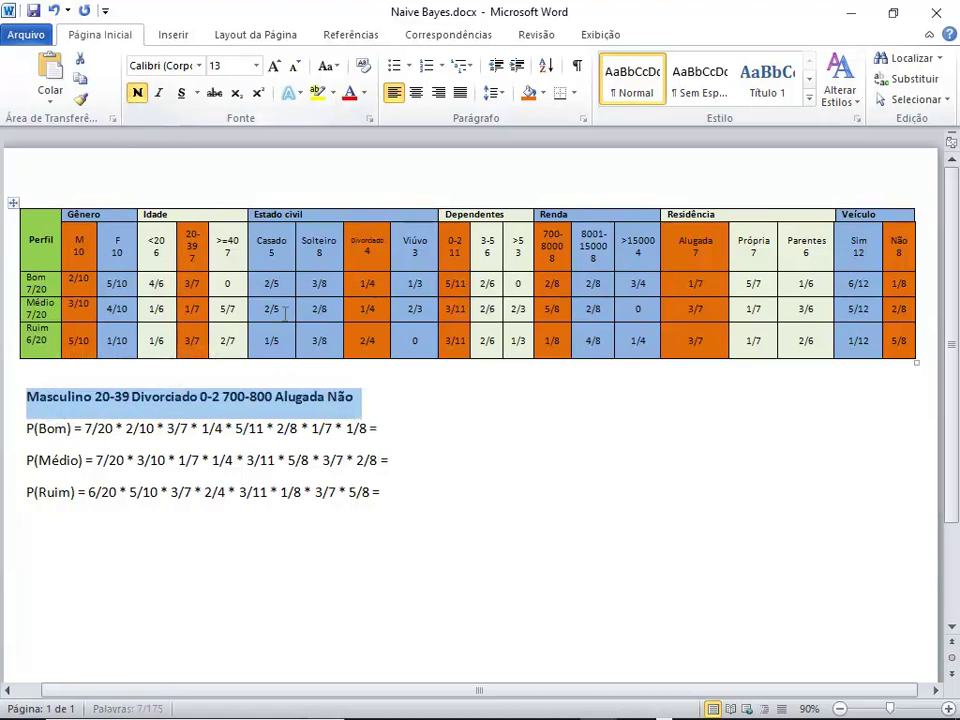
Calculate the P(Bom) product in the Calculator as 7/20 * 2/10 * 3/7 * 1/4 * 5/11 * 2/8 * 1/7 * 1/8
left_click(399, 428)
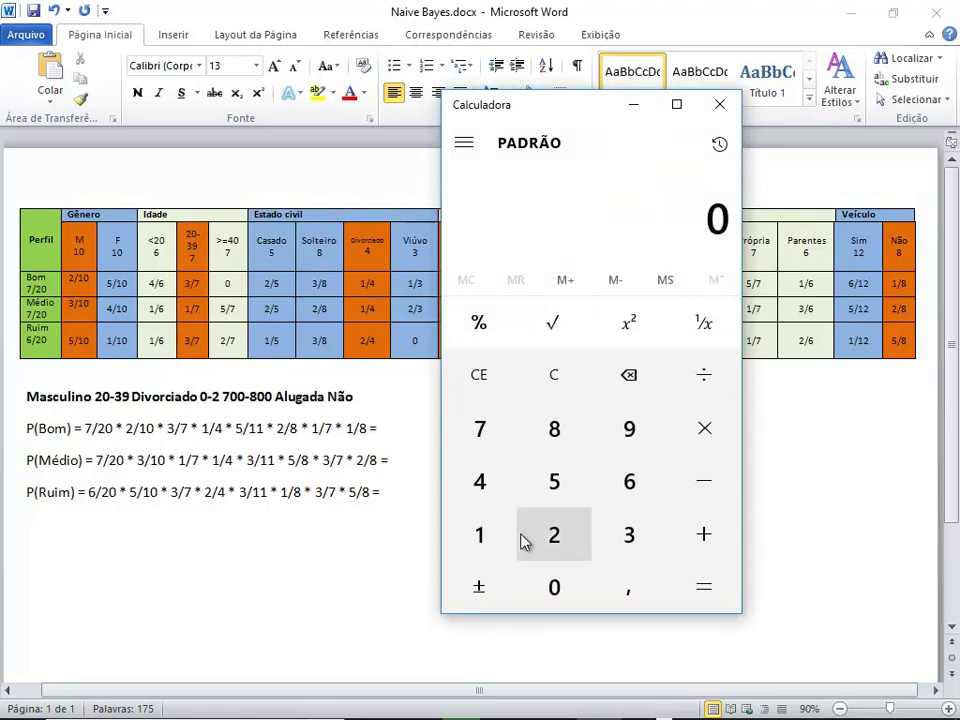
type("7/20 * ")
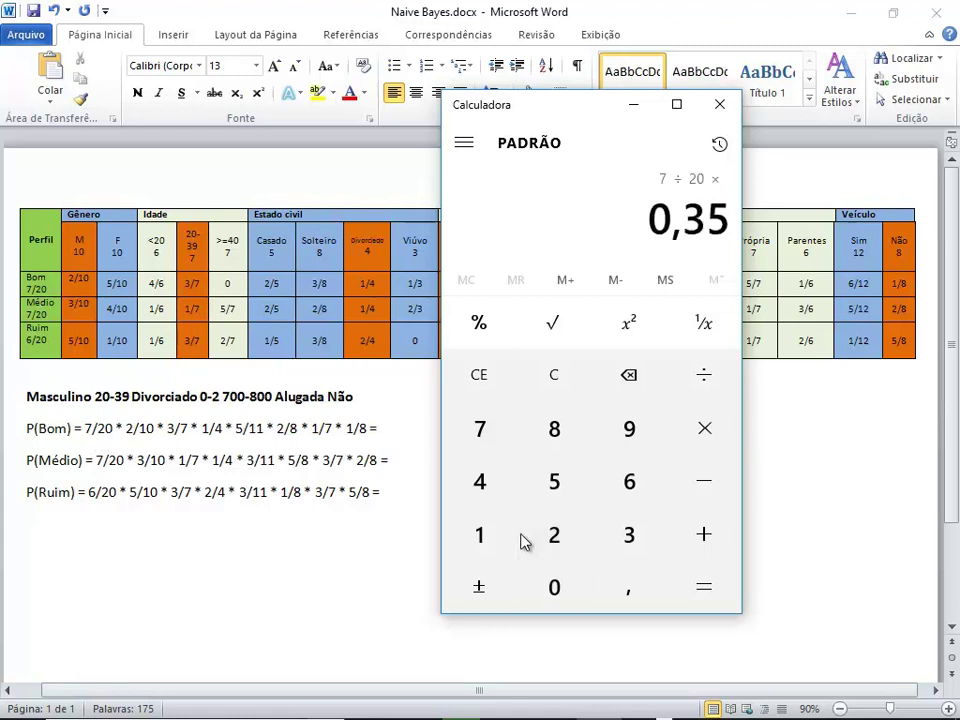
type("2/1")
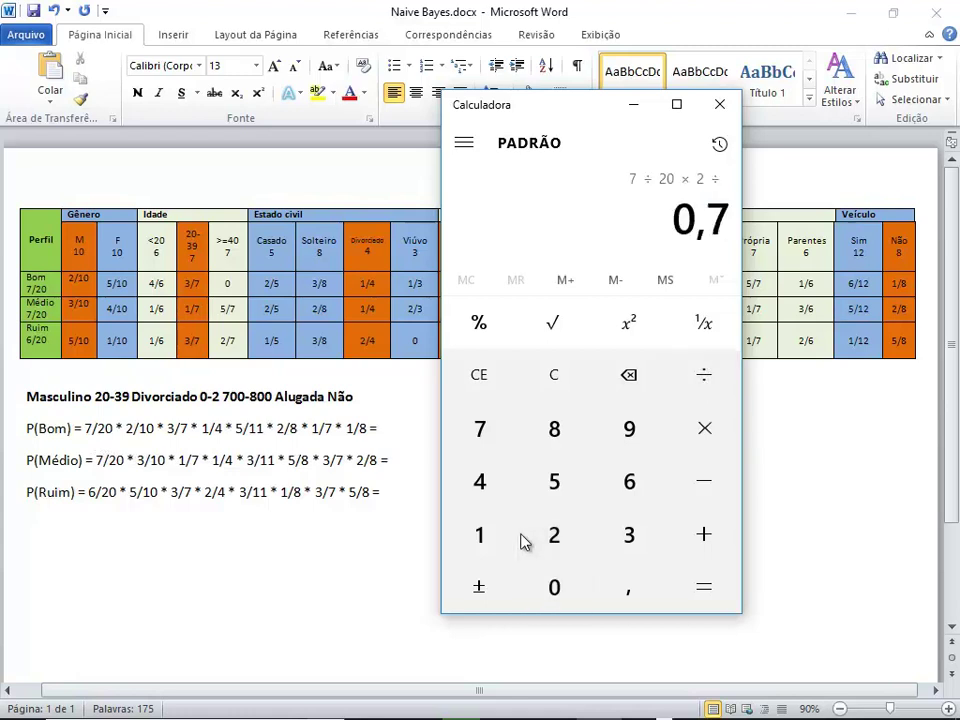
type("0 ")
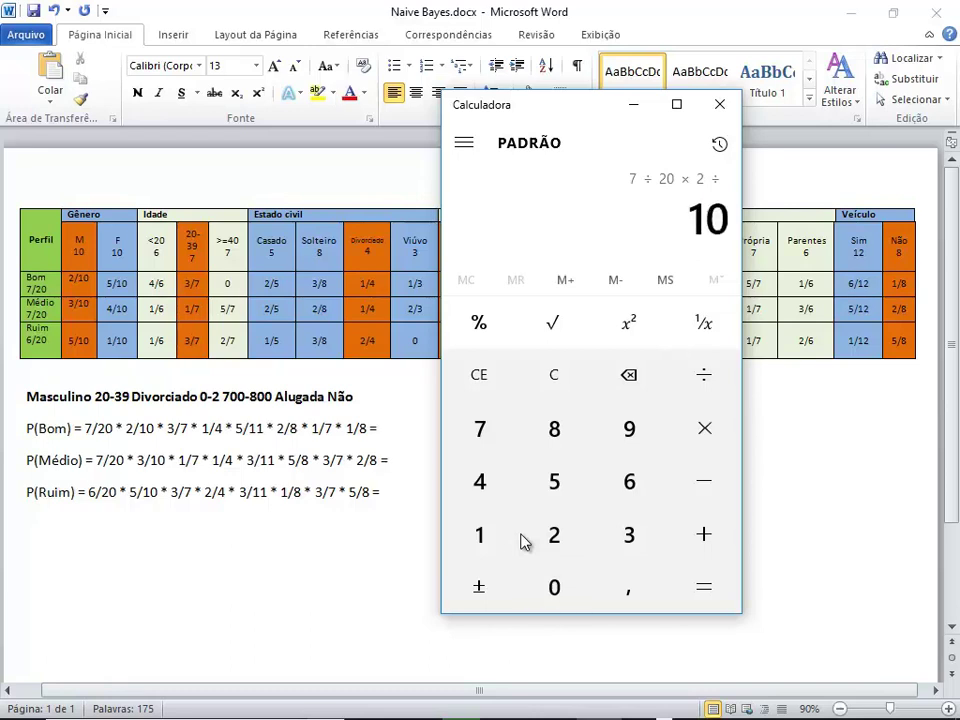
type("* ")
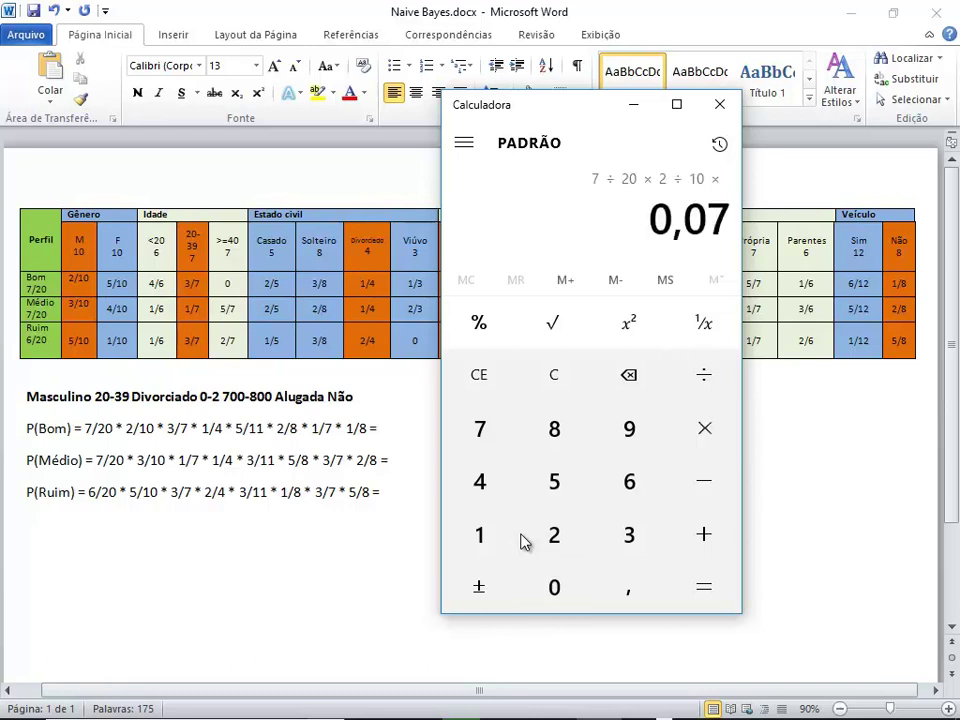
type("3/7 ")
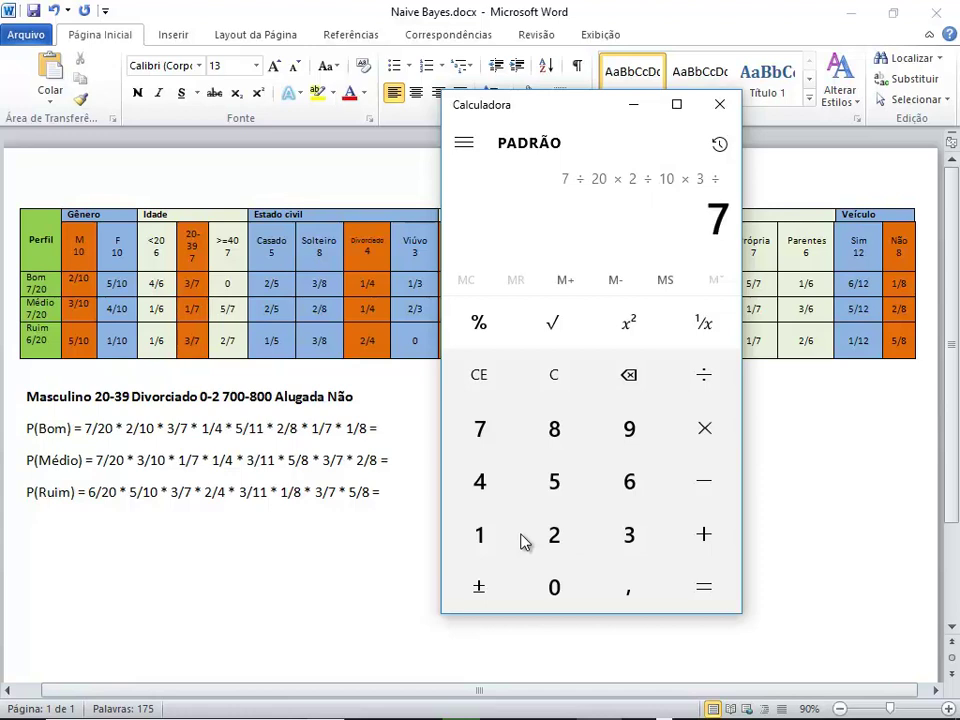
type("* 1/4 ")
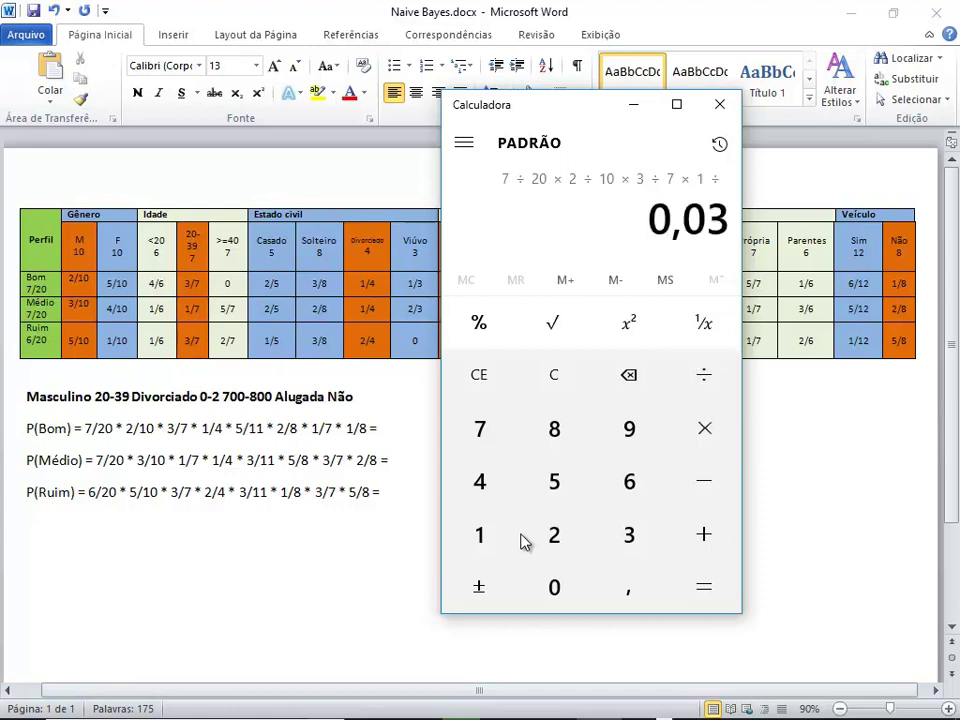
type("* 5/")
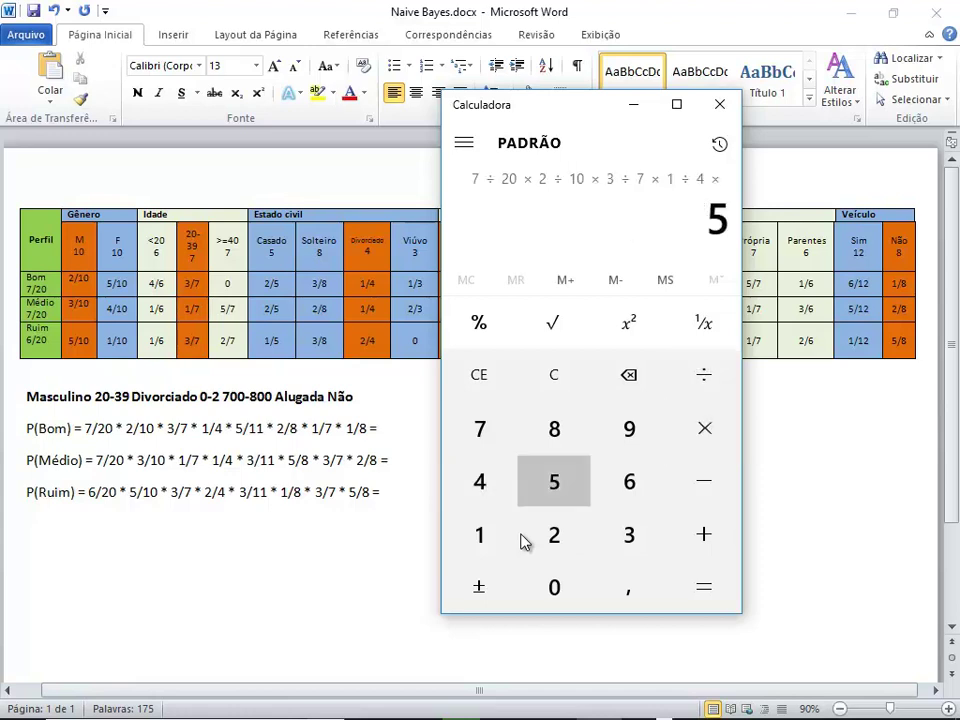
type("11 ")
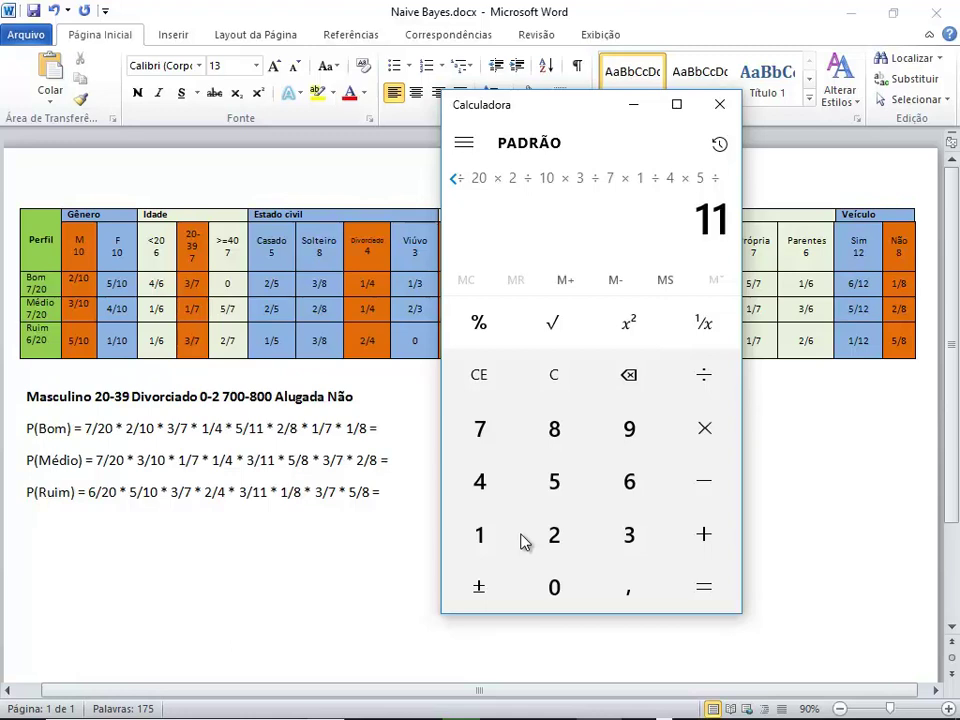
type("* ")
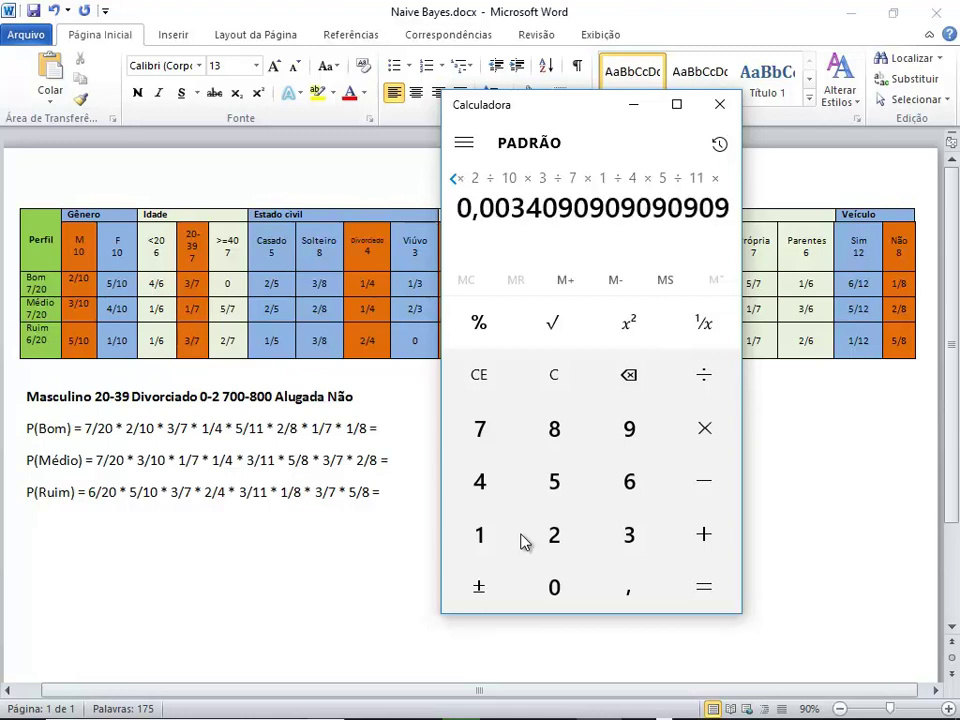
type("2")
type("/8 * ")
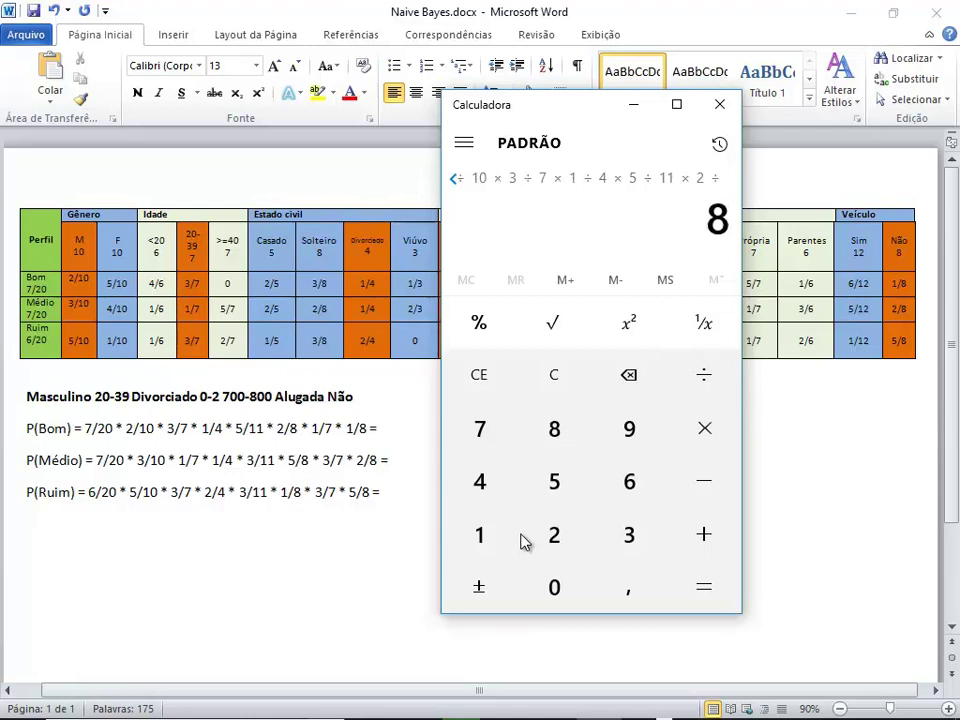
type("1/7 ")
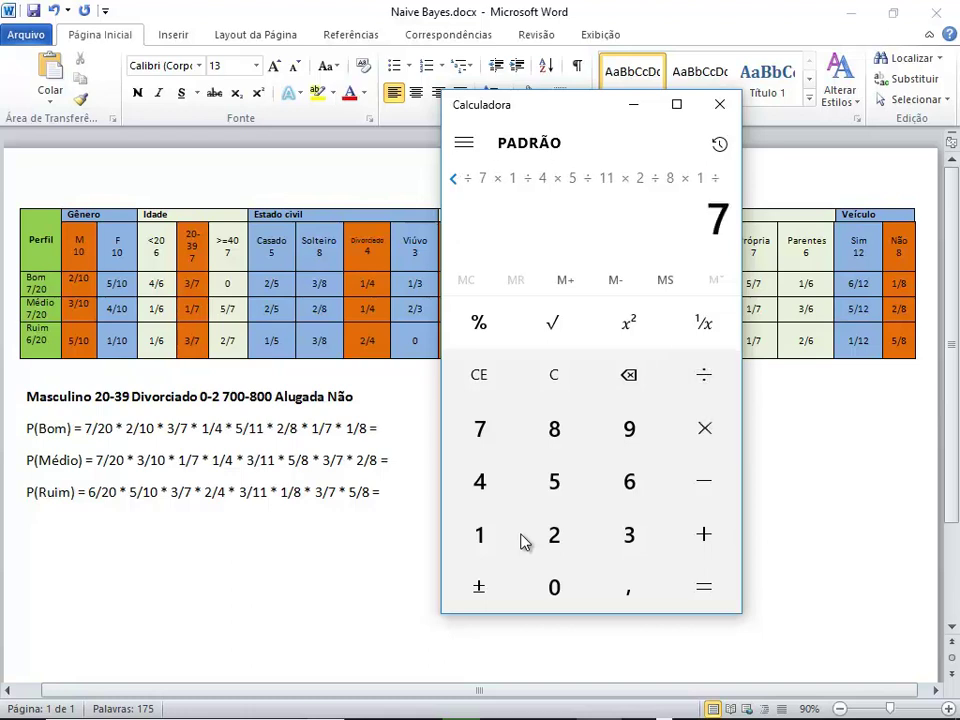
type("* 1/")
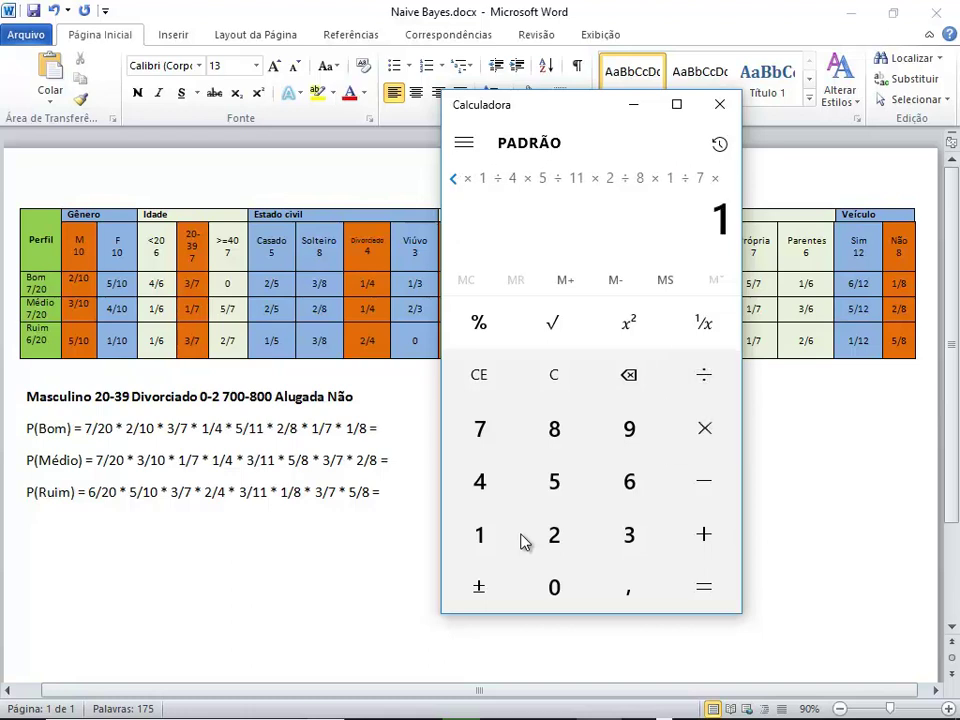
type("8")
key("Return")
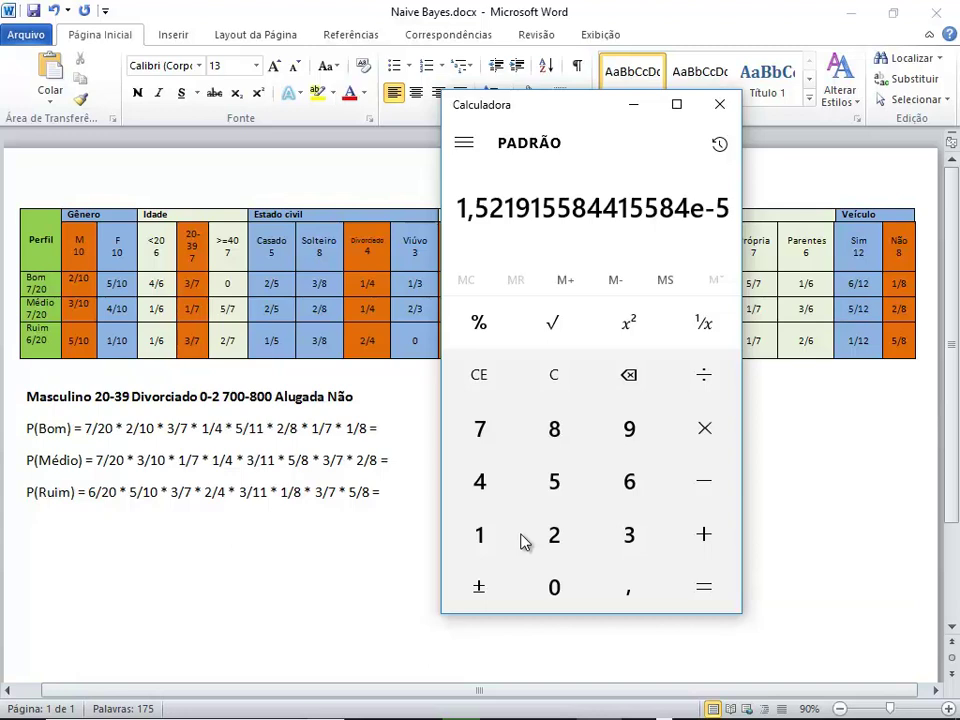
Return to the Word document and add the result 1,52 in bold at the end of the P(Bom) line
key("alt+Tab")
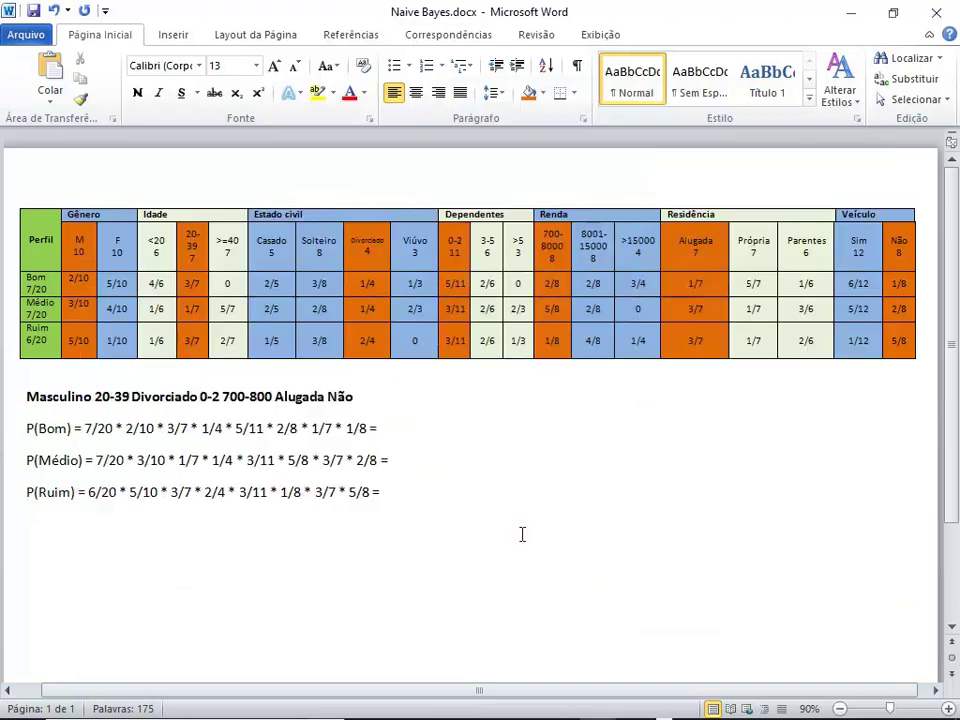
type("1,52")
key("shift+Left")
key("shift+Left")
key("shift+Left")
key("shift+Left")
key("ctrl+b")
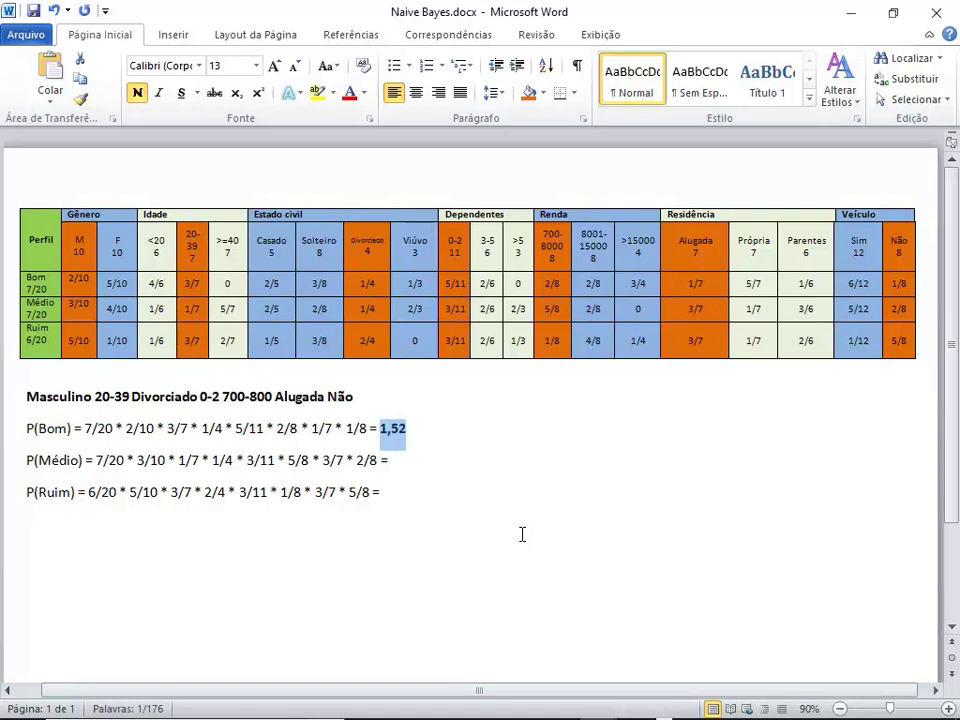
key("Down")
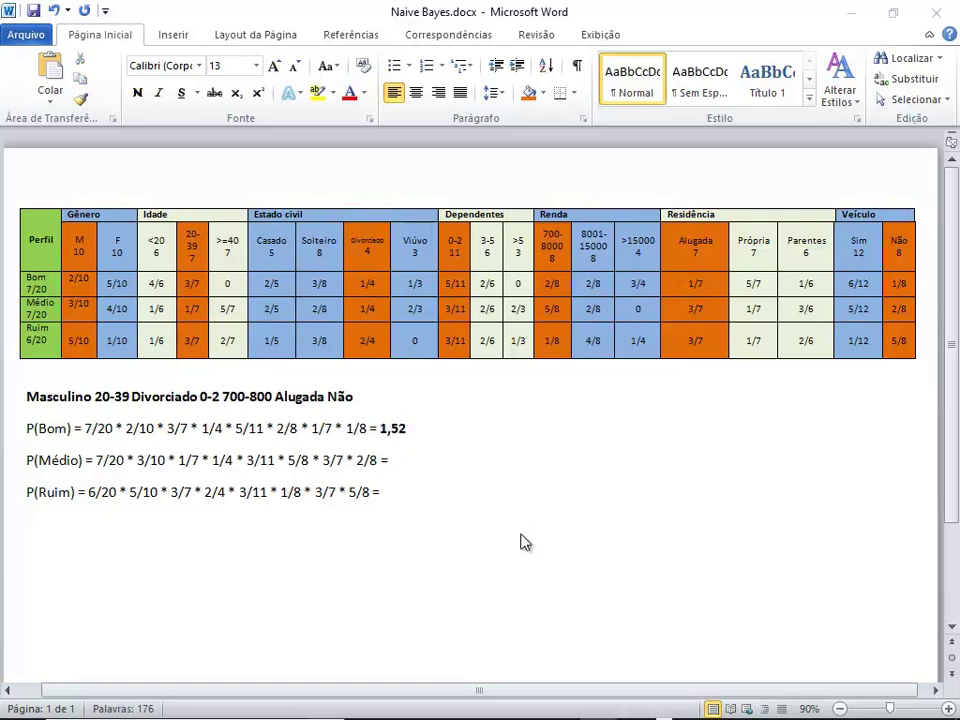
Clear the Calculator and calculate the P(Médio) product as 7/20 * 3/10 * 1/7 * 1/4 * 3/11 * 5/8 * 3/7 * 2/8
key("alt+Tab")
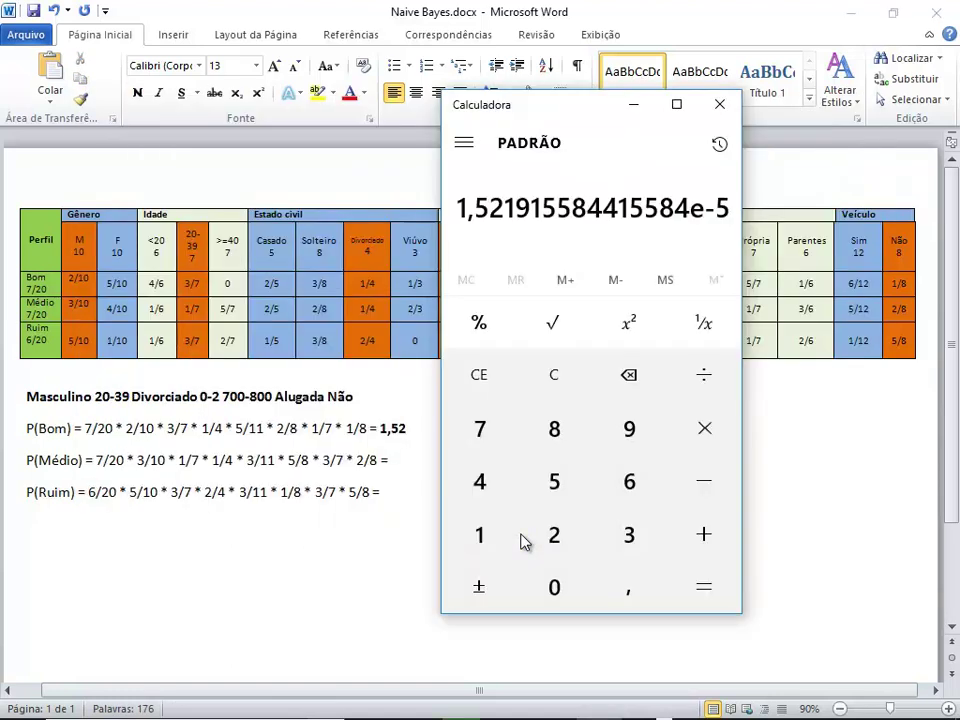
left_click(563, 387)
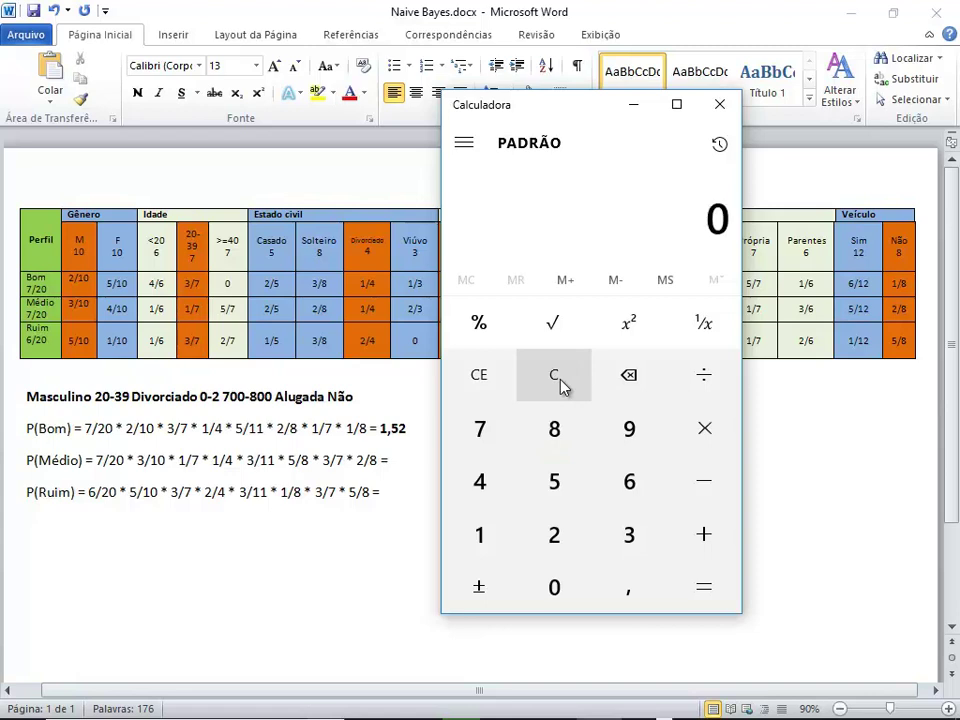
type("7/20")
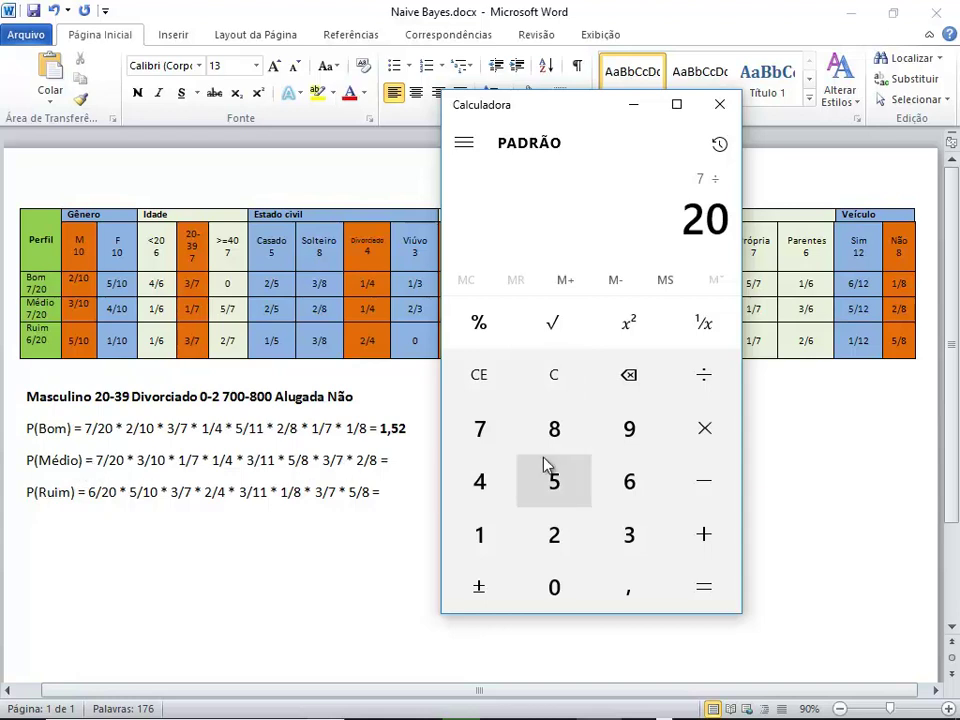
type("* 3/")
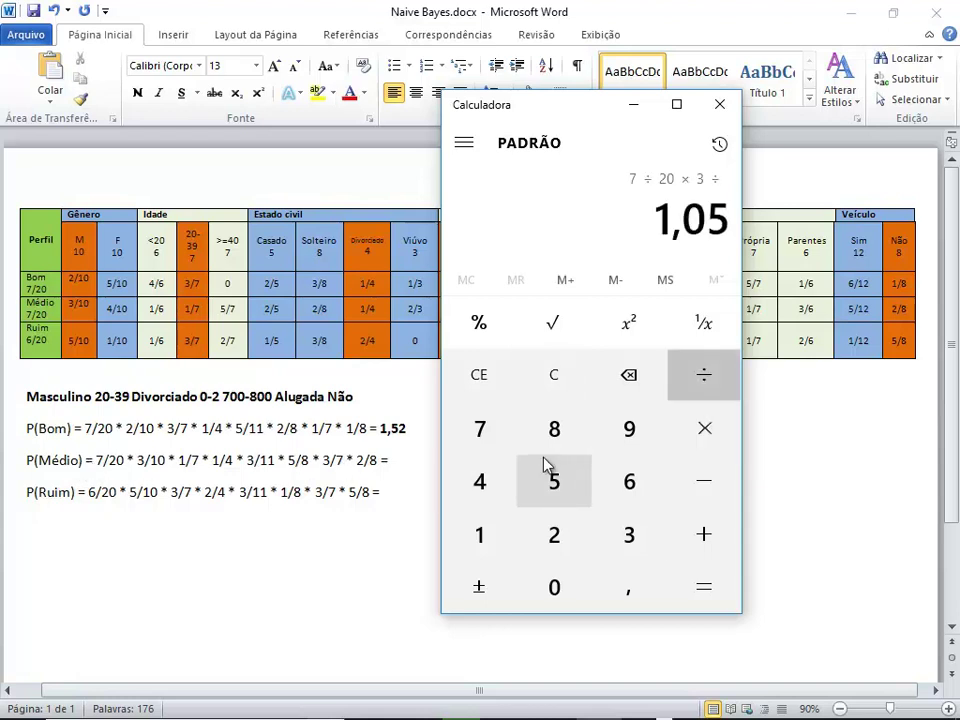
type("10 ")
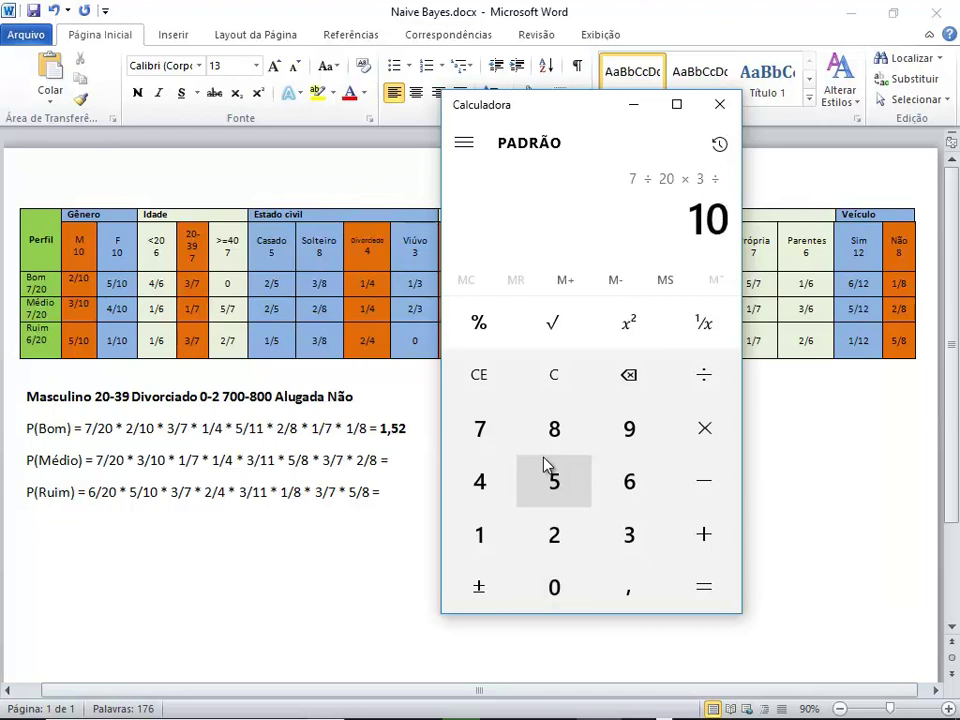
type("* 1/7 ")
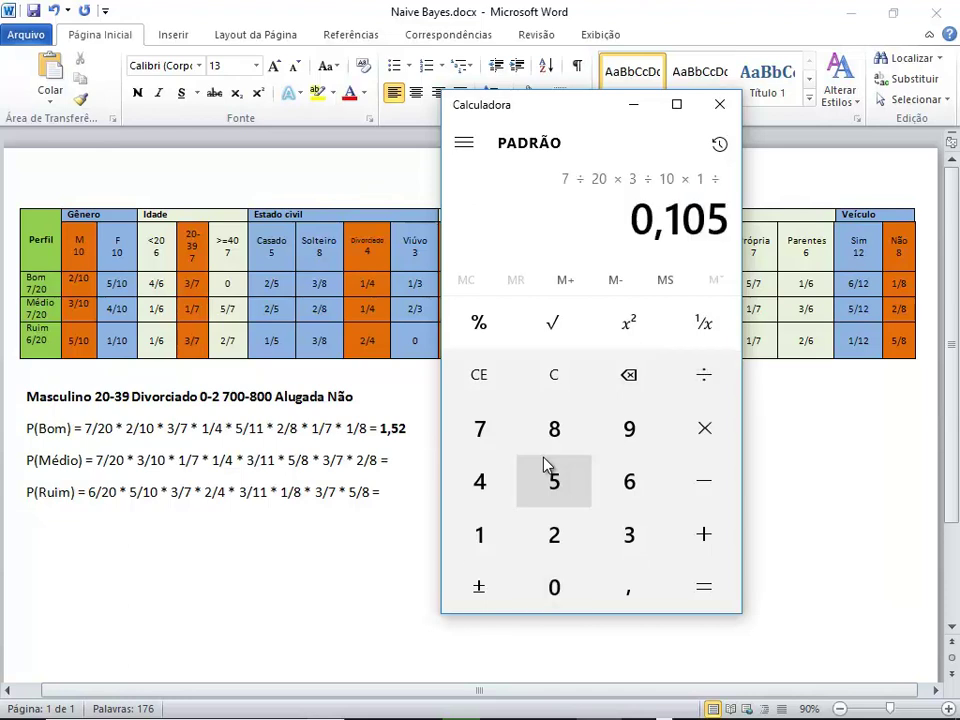
type("* 1/")
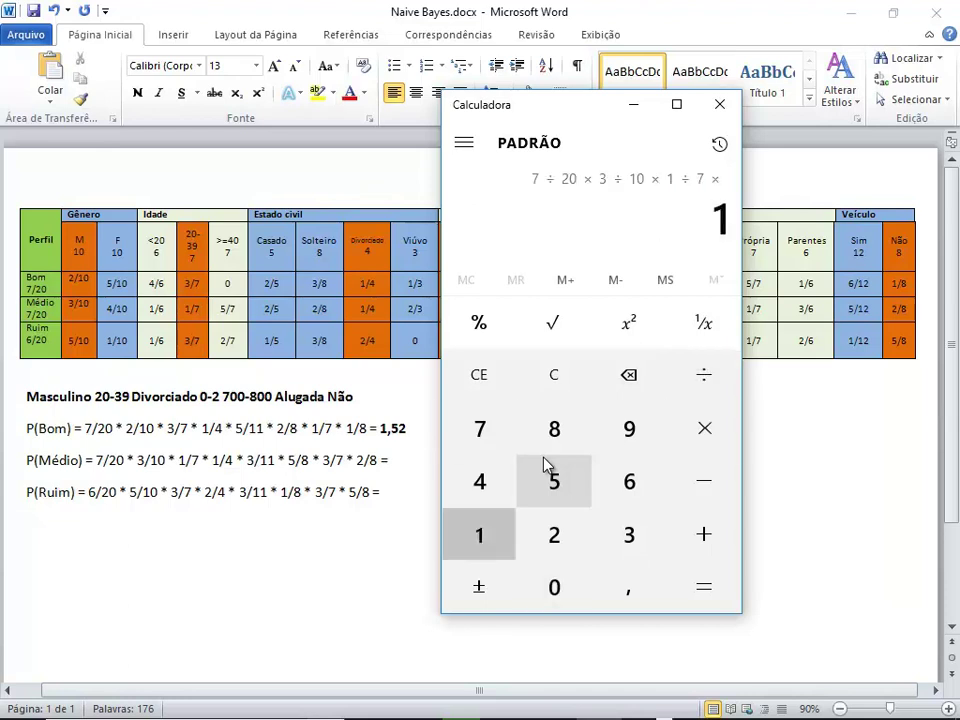
type("4 ")
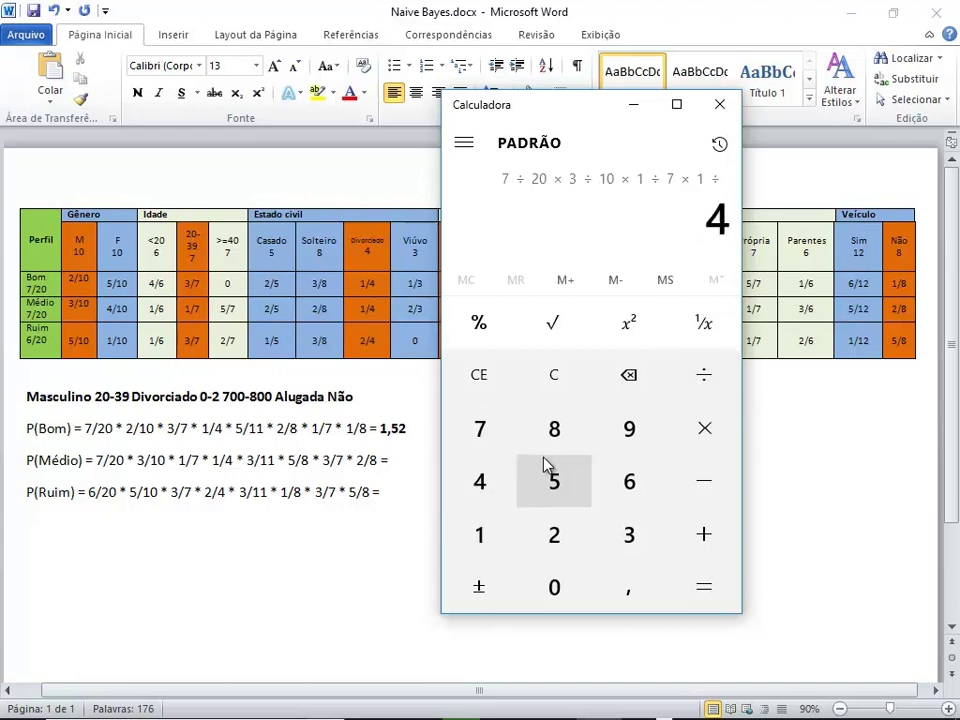
type("* 3/1")
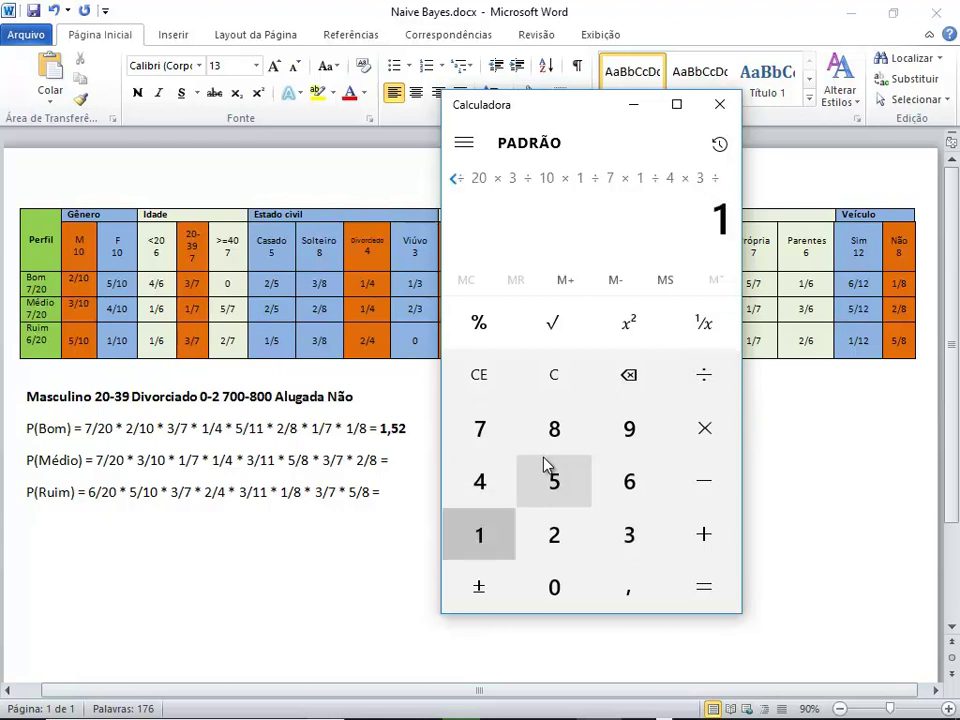
type("1 ")
type("* 5")
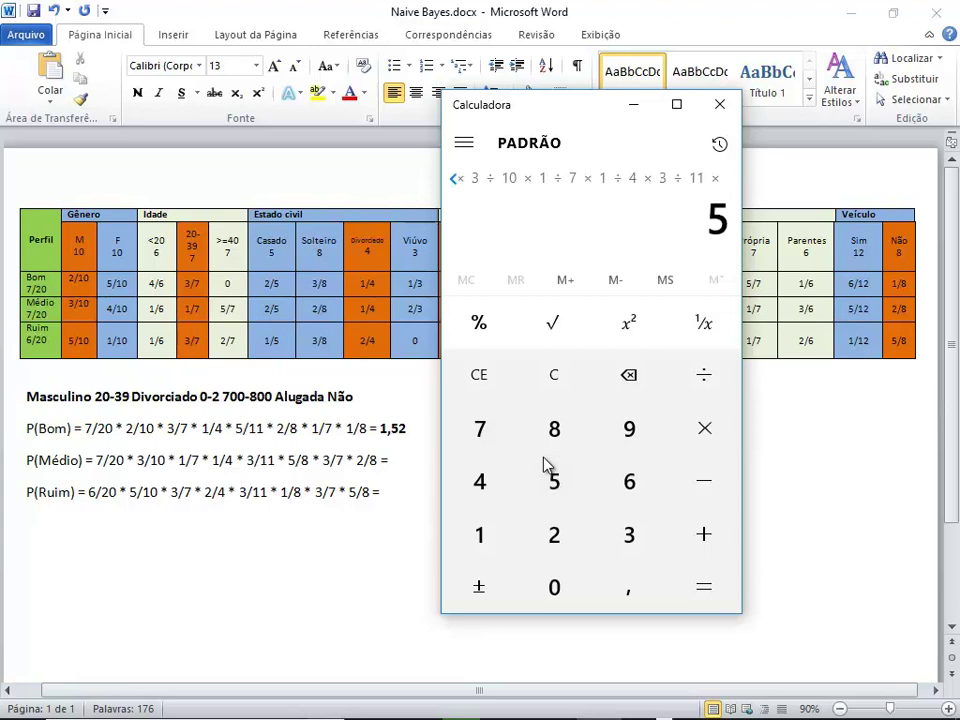
type("/8 ")
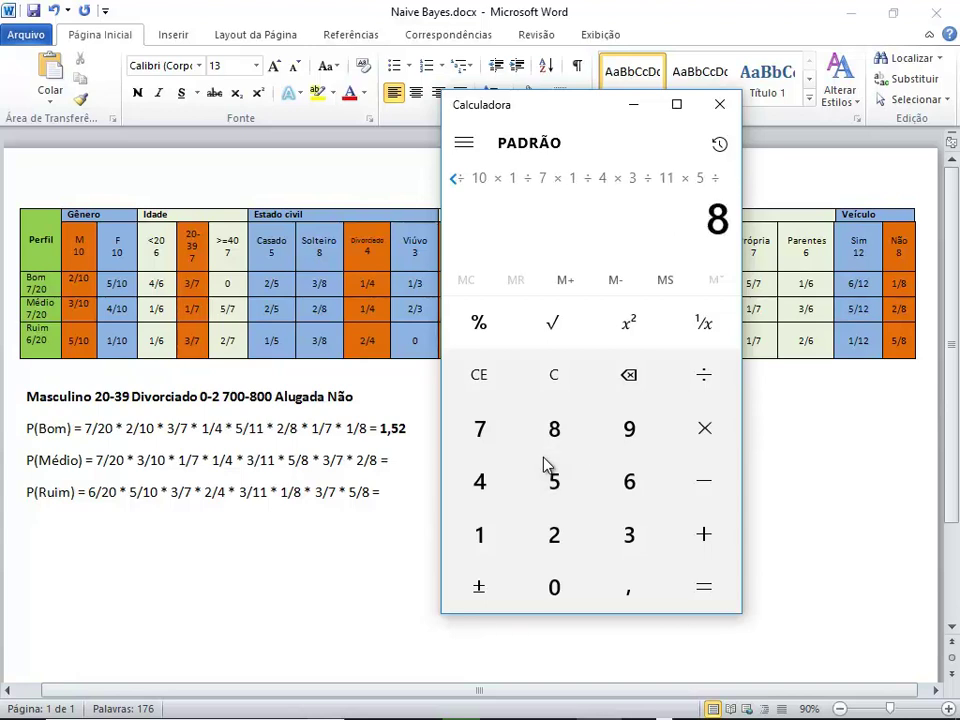
type("* 3/7 ")
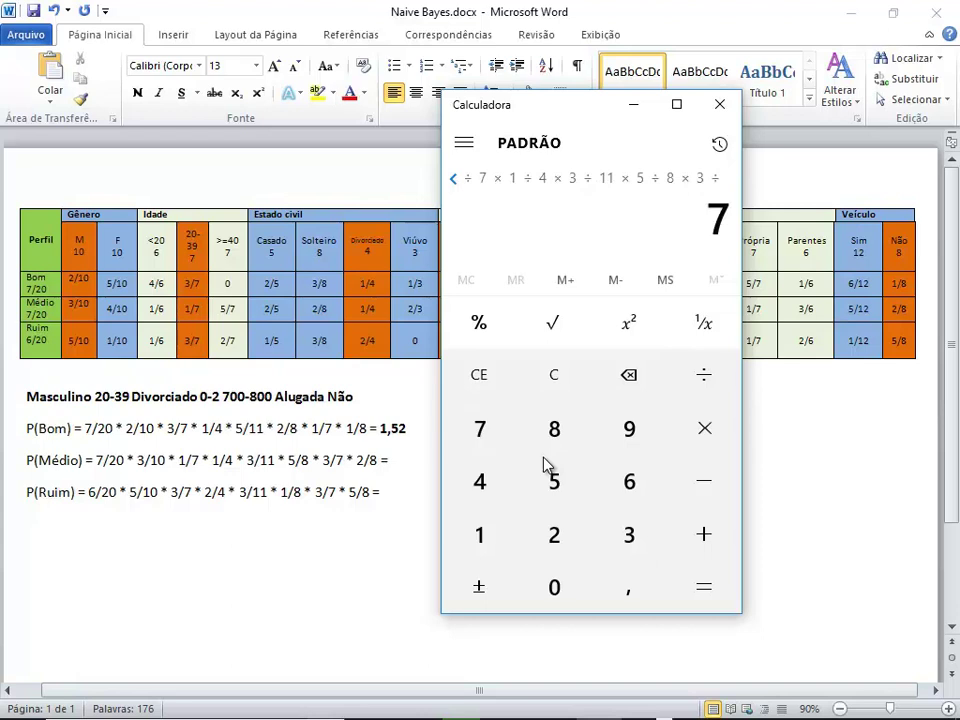
type("* 2/8")
key("Return")
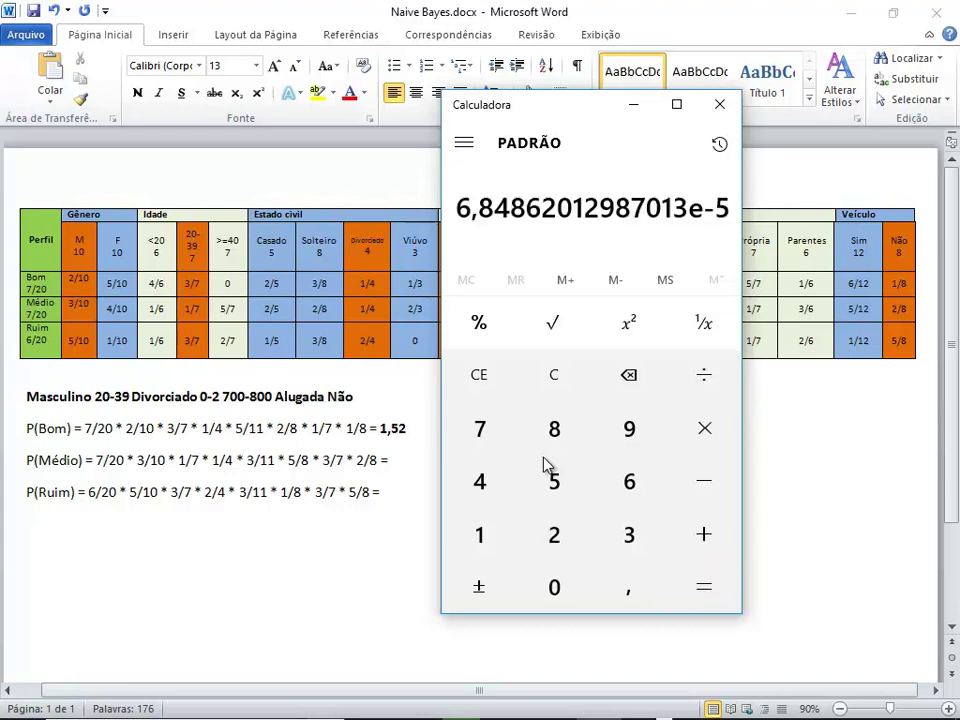
Return to the Word document and add the result 6,84 in bold at the end of the P(Médio) line
key("alt+Tab")
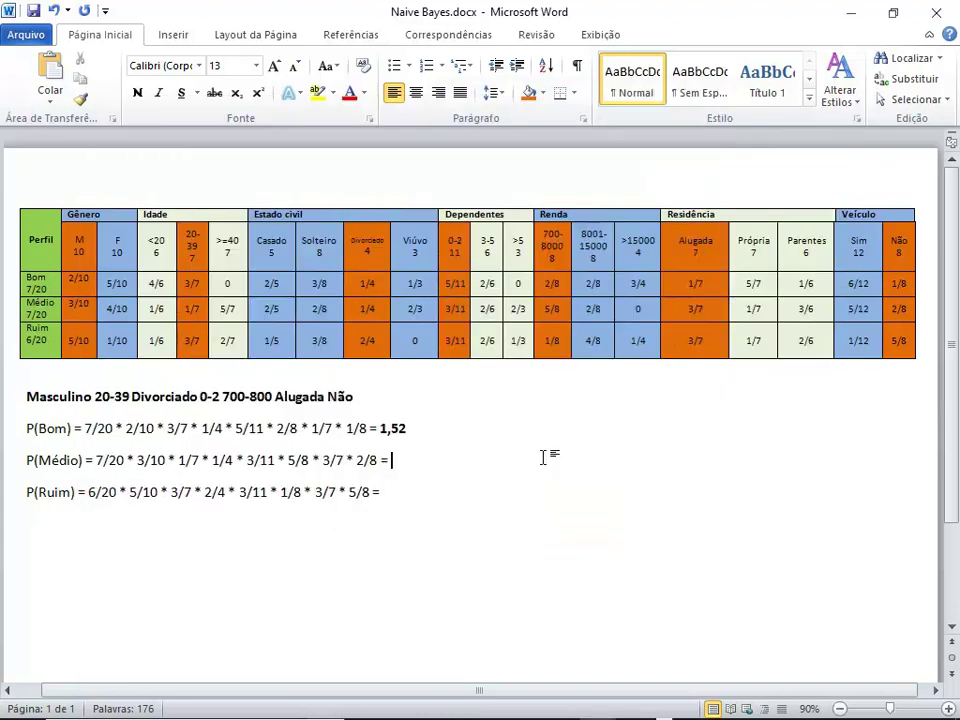
type("6,84")
key("shift+Left")
key("shift+Left")
key("shift+Left")
key("shift+Left")
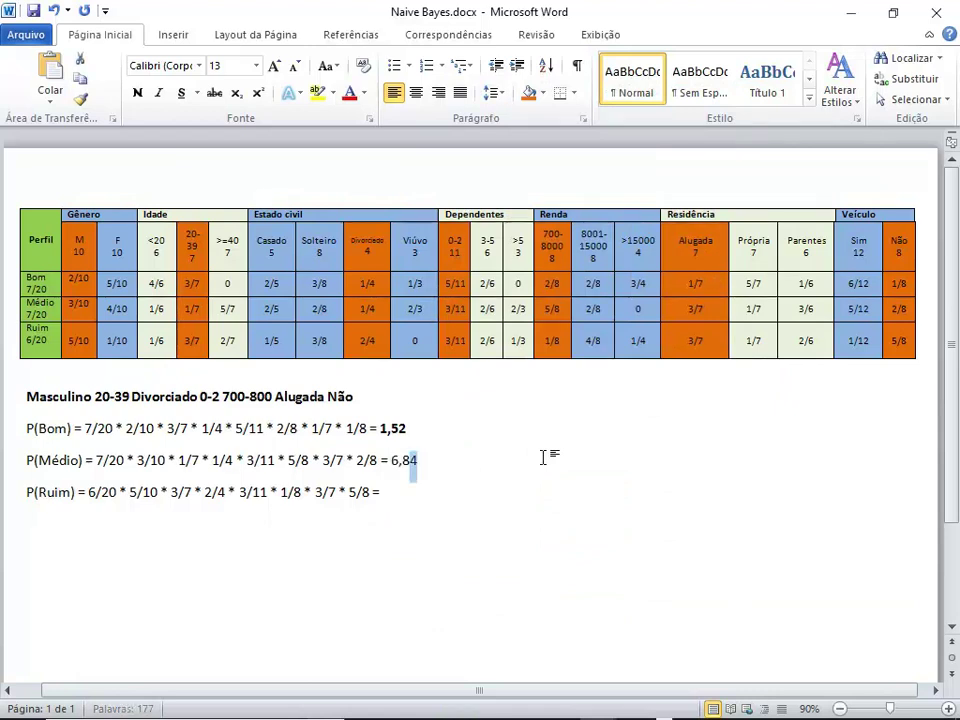
key("ctrl+n")
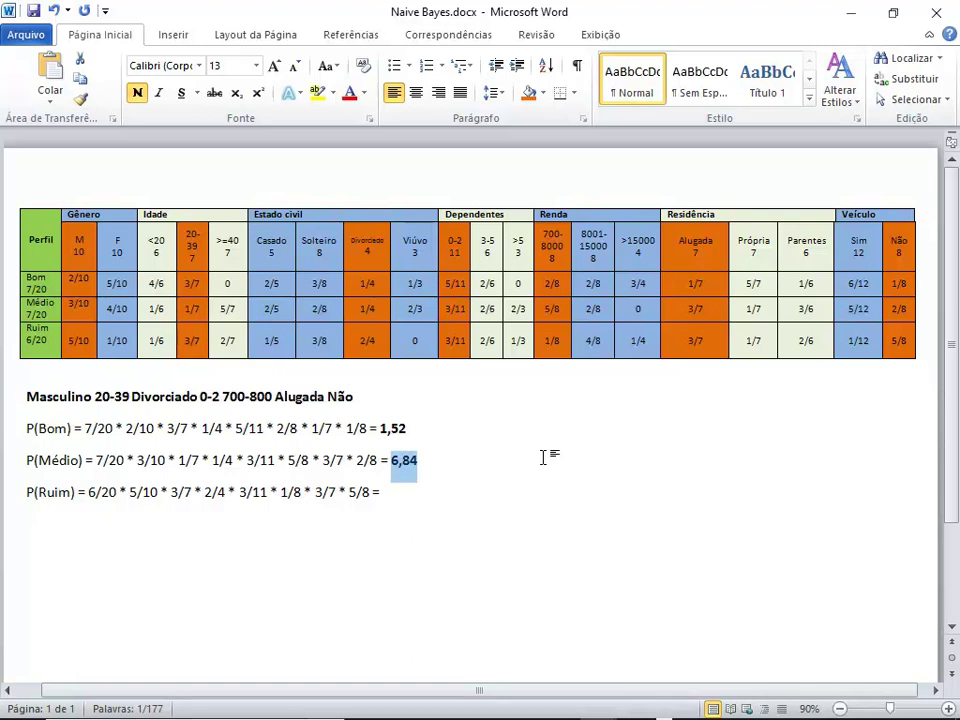
key("Down")
key("Up")
key("Down")
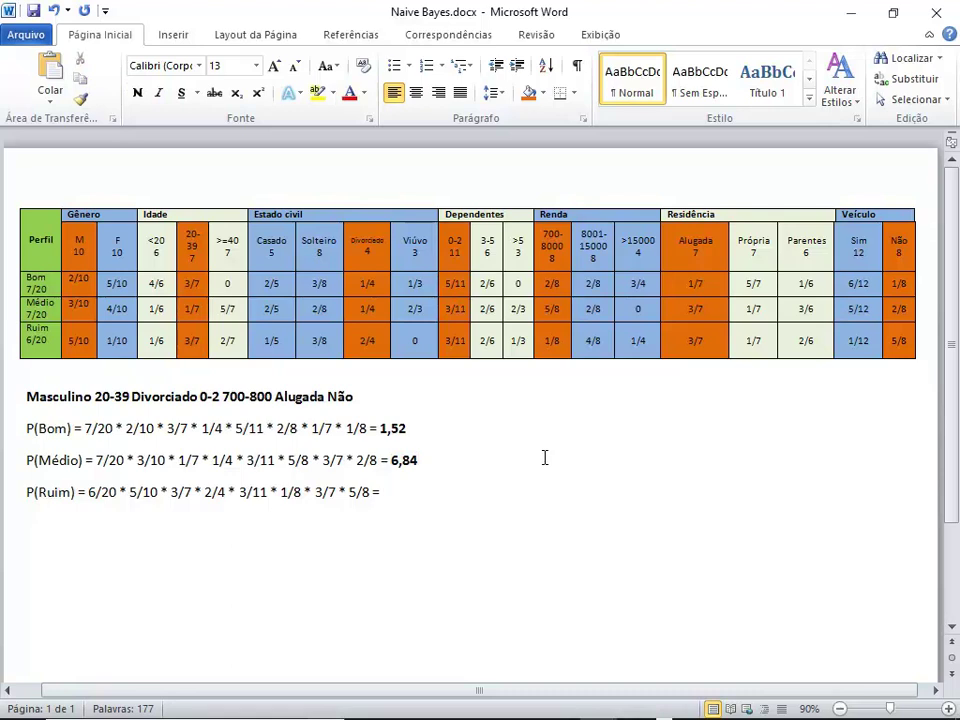
Switch to the Calculator, clear it and calculate the P(Ruim) product as 6/20 * 5/10 * 3/7 * 2/4 * 3/11 * 1/8 * 3/7 * 5/8
key("alt+Tab")
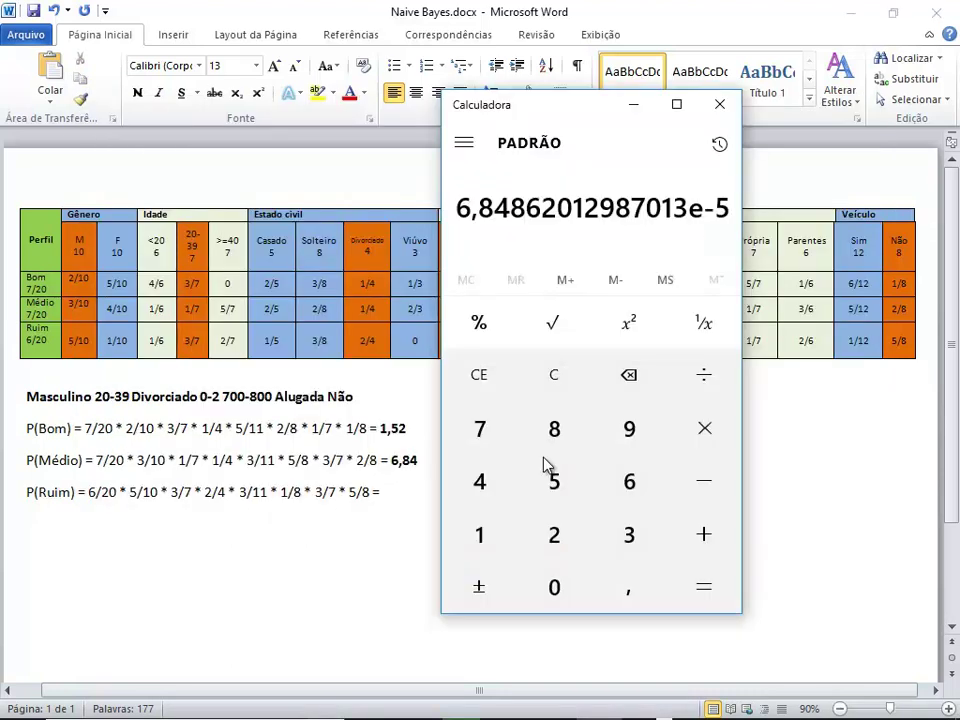
left_click(556, 382)
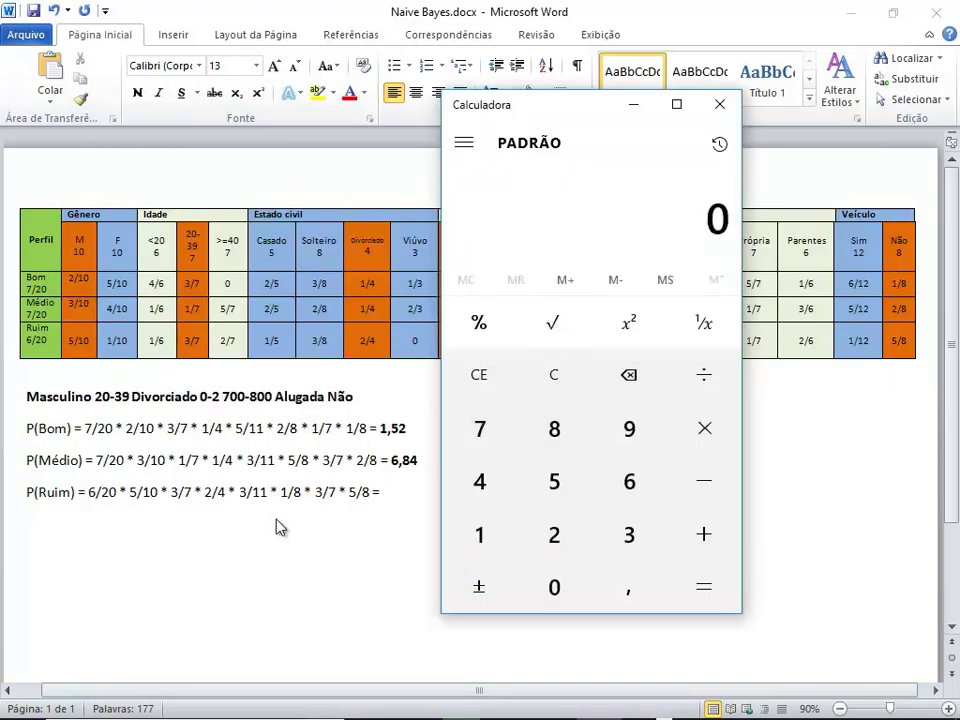
key("6")
key("slash")
key("2")
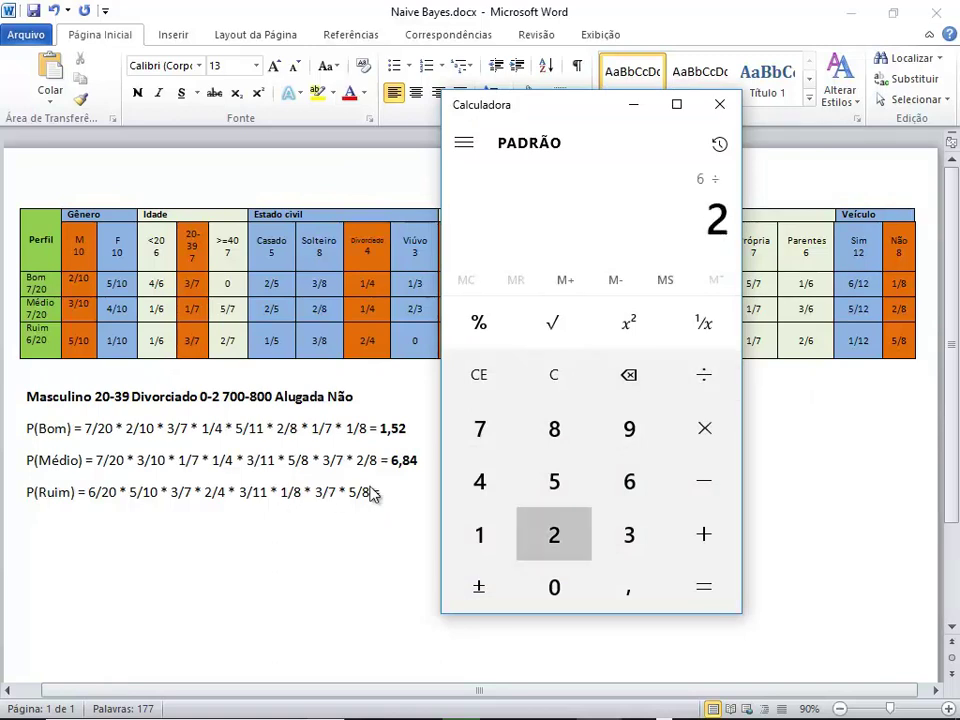
key("0")
key("asterisk")
key("5")
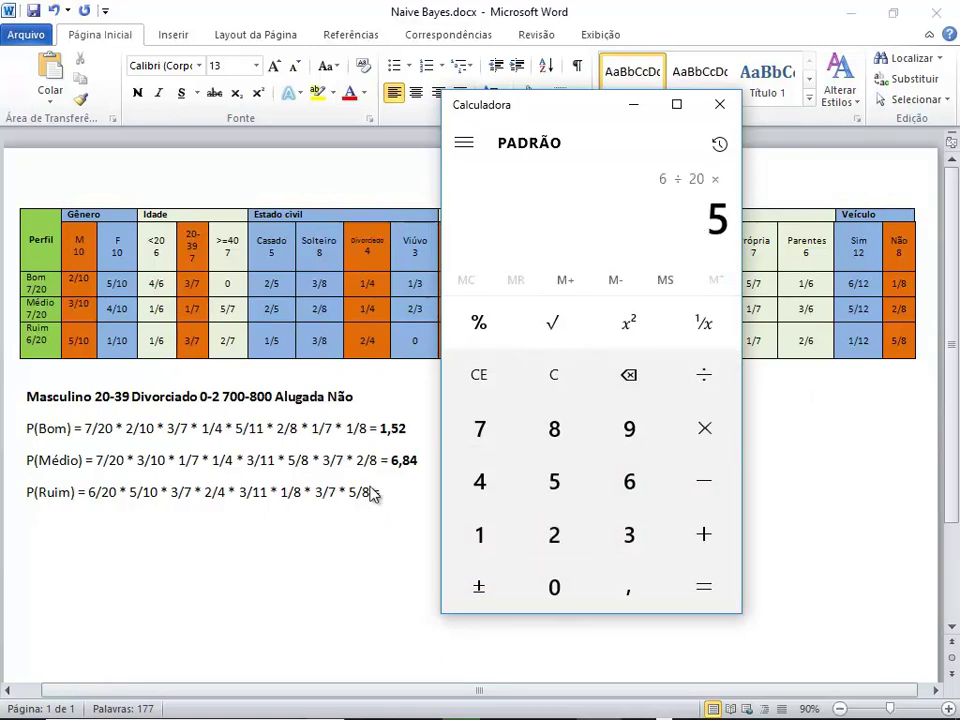
key("slash")
key("1")
key("0")
key("asterisk")
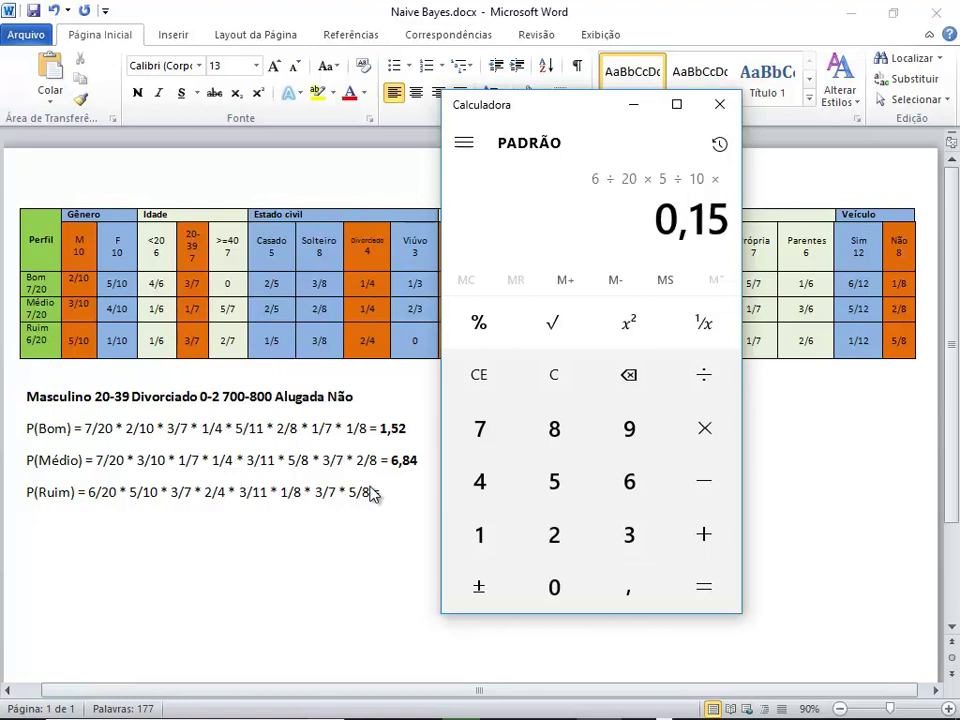
key("3")
key("slash")
key("7")
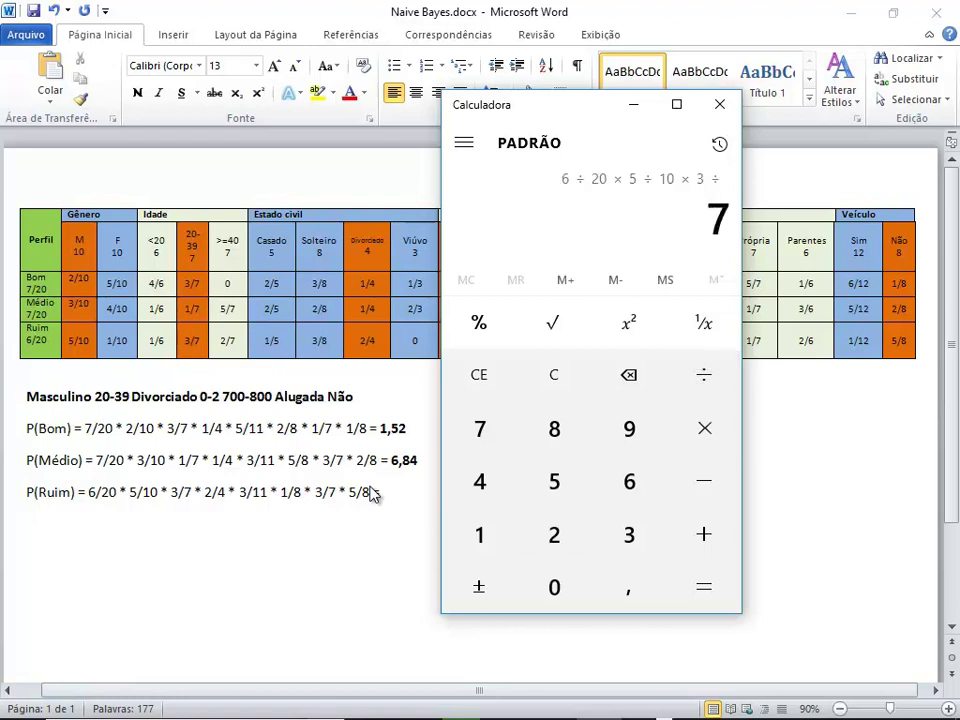
key("asterisk")
key("2")
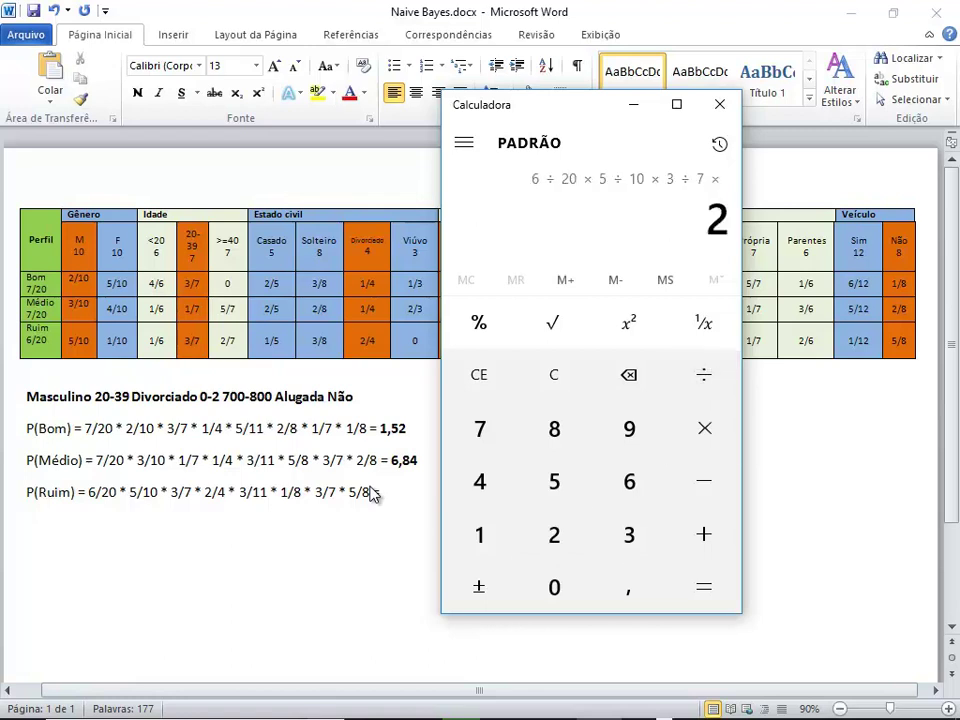
key("slash")
key("4")
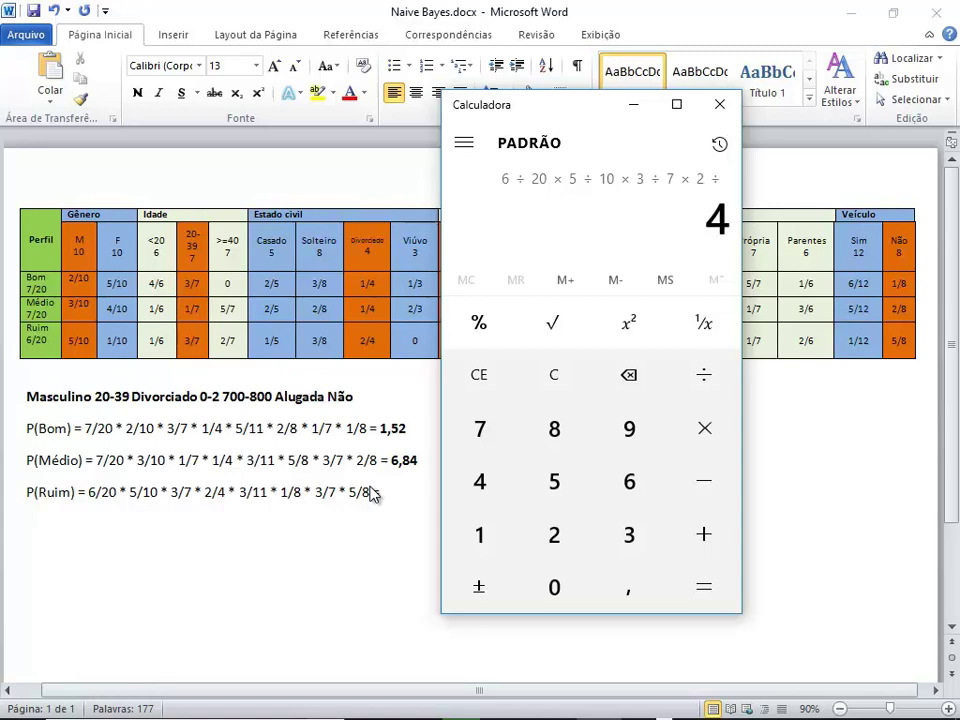
key("asterisk")
key("3")
key("slash")
key("1")
key("1")
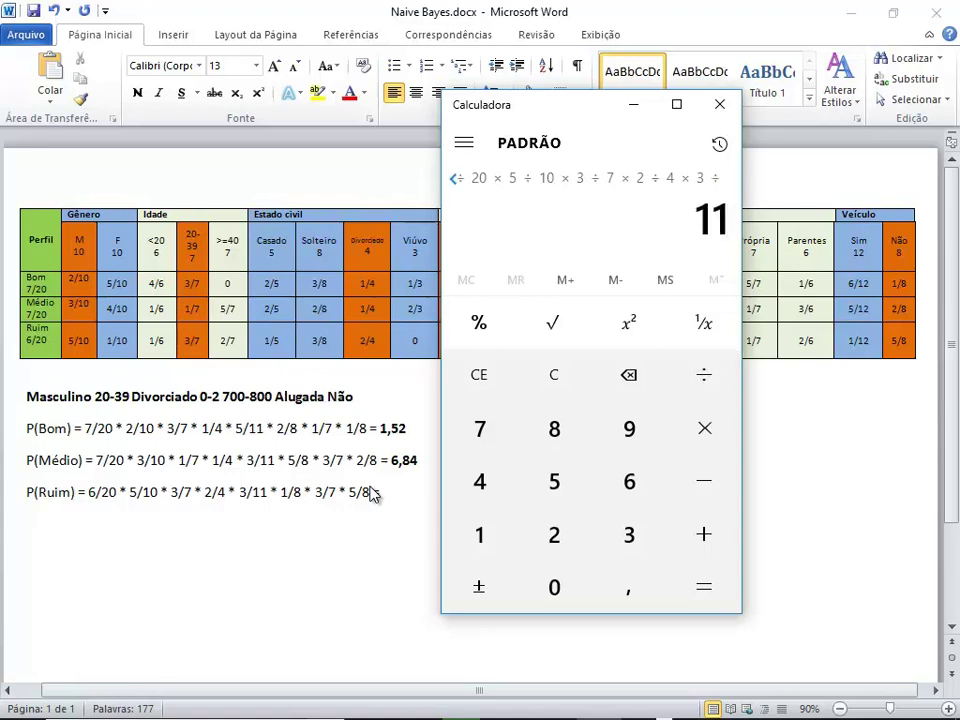
key("asterisk")
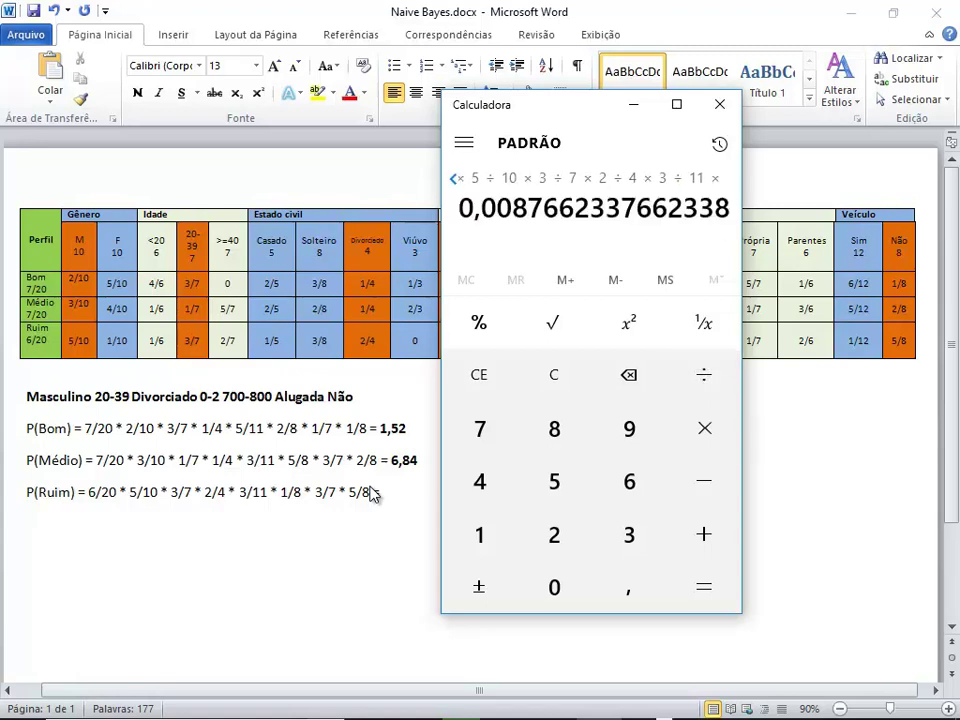
key("1")
key("slash")
key("8")
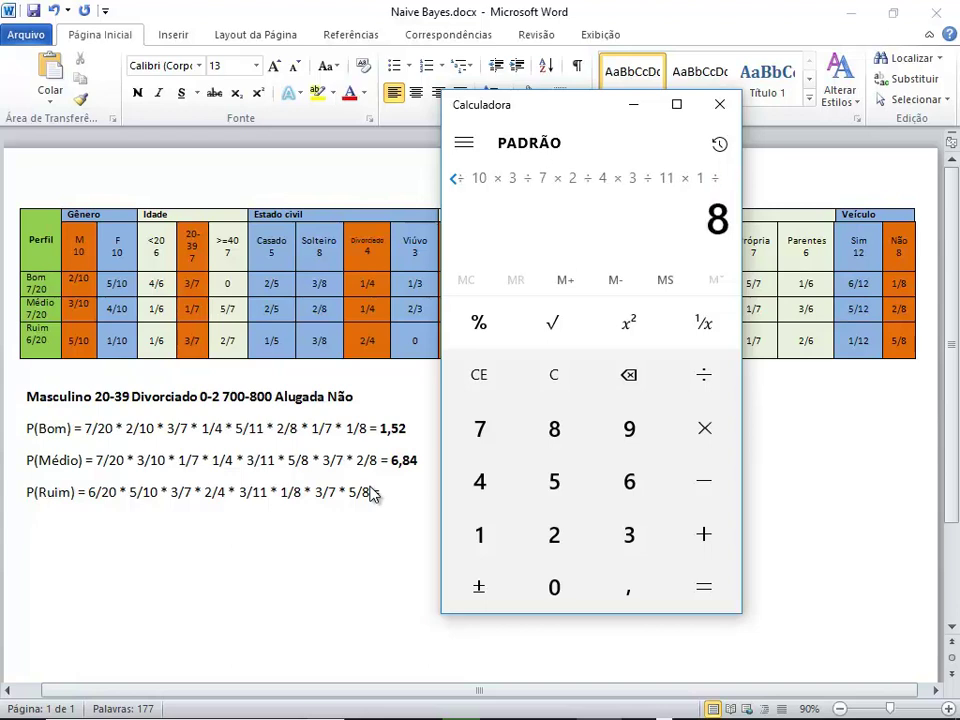
key("asterisk")
key("3")
key("slash")
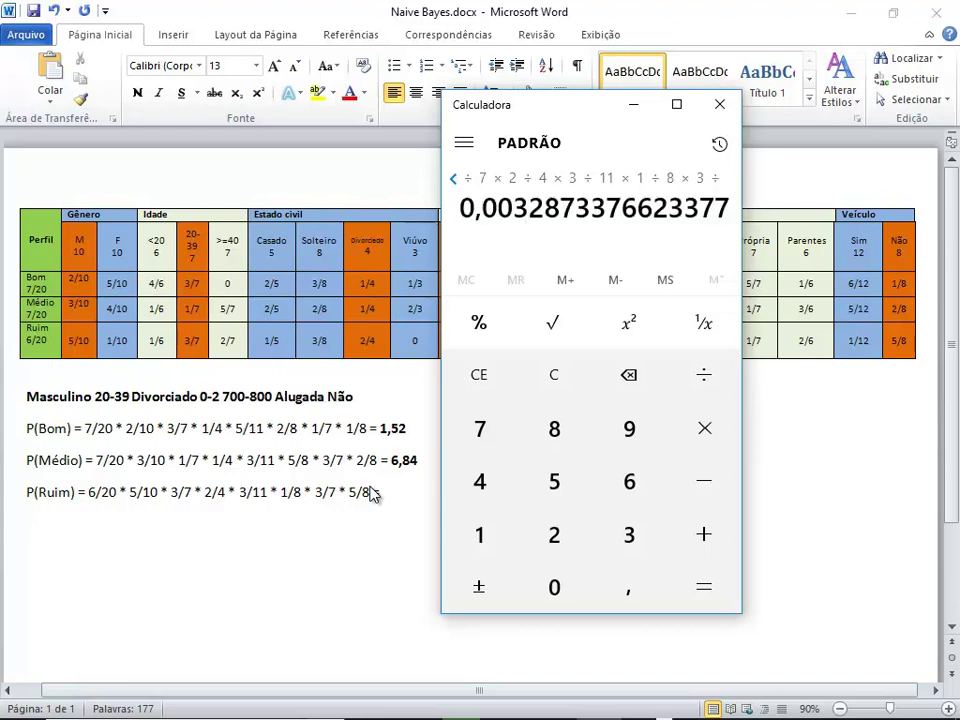
key("7")
key("asterisk")
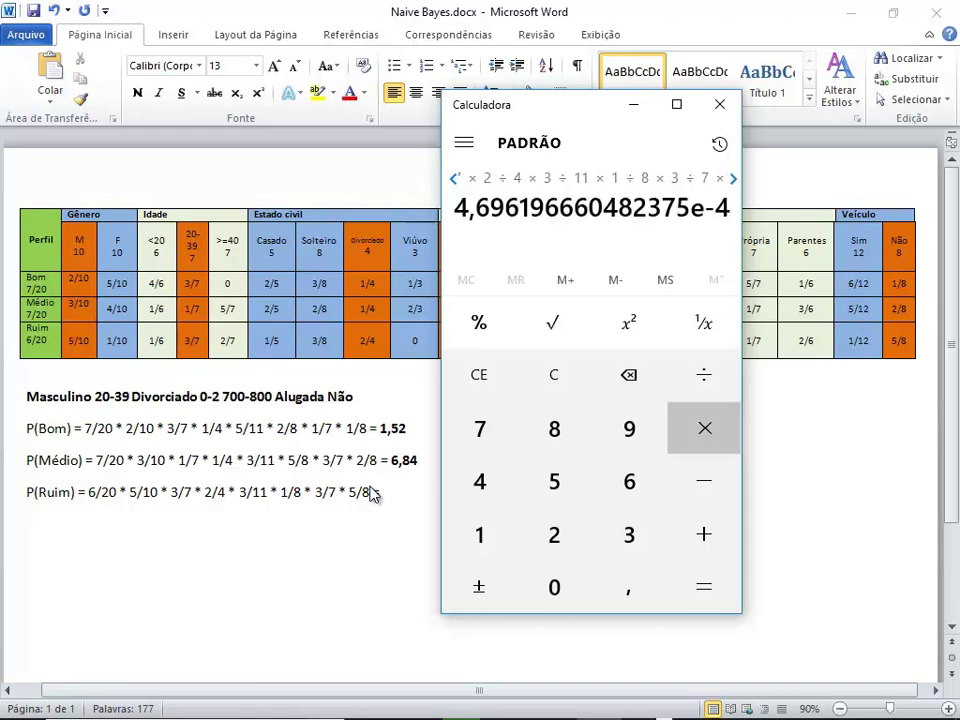
key("5")
key("slash")
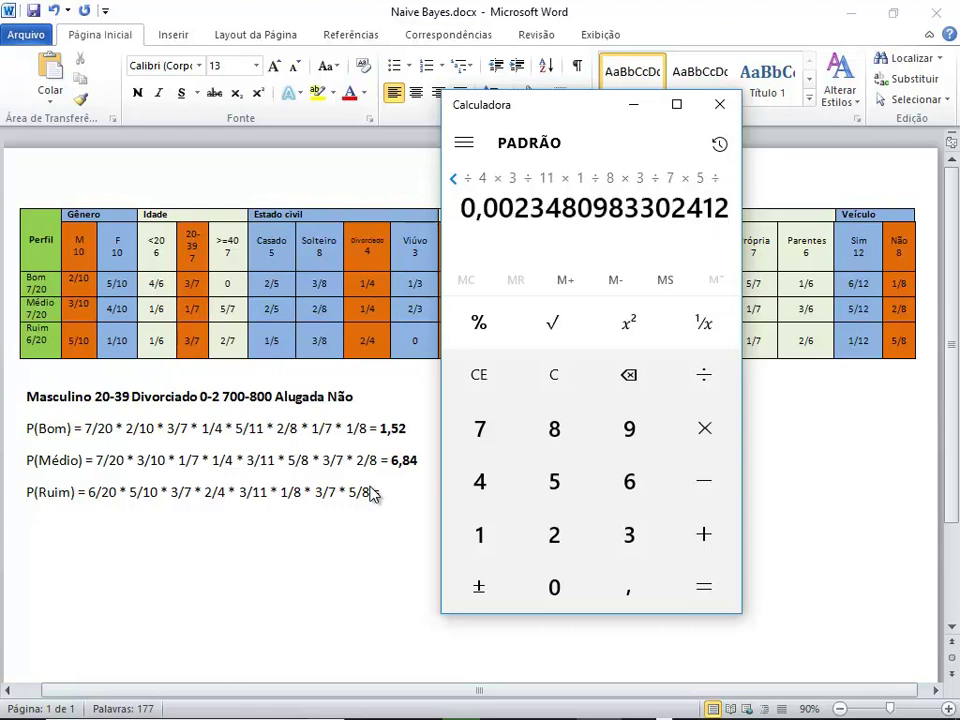
key("8")
key("Return")
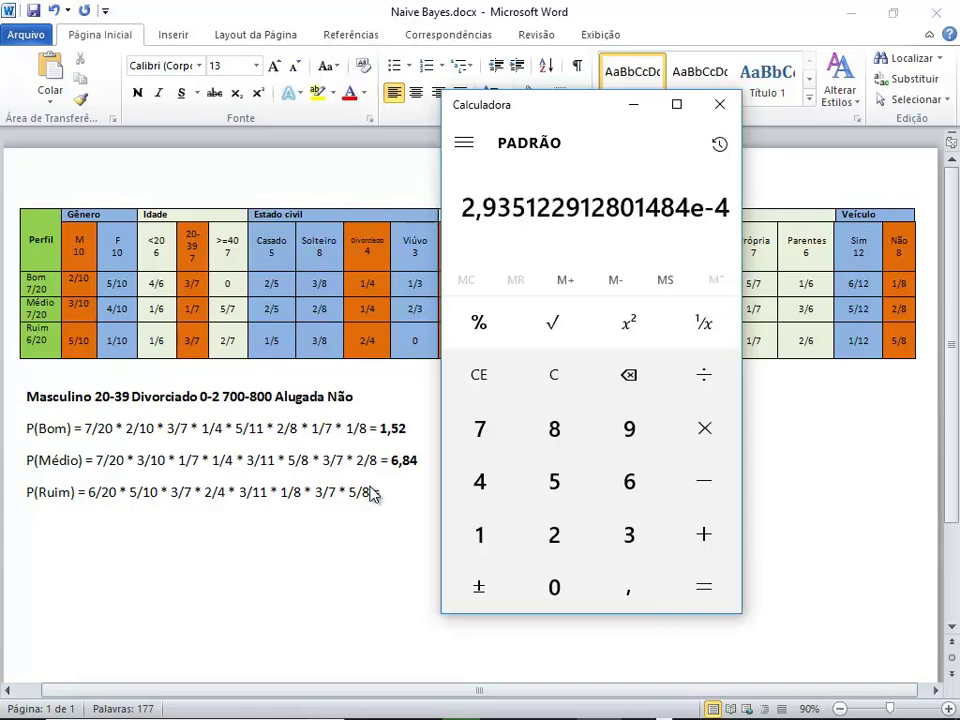
Return to the Word document and add the result 2,93 in bold at the end of the P(Ruim) line
left_click(372, 494)
type("= 2,93")
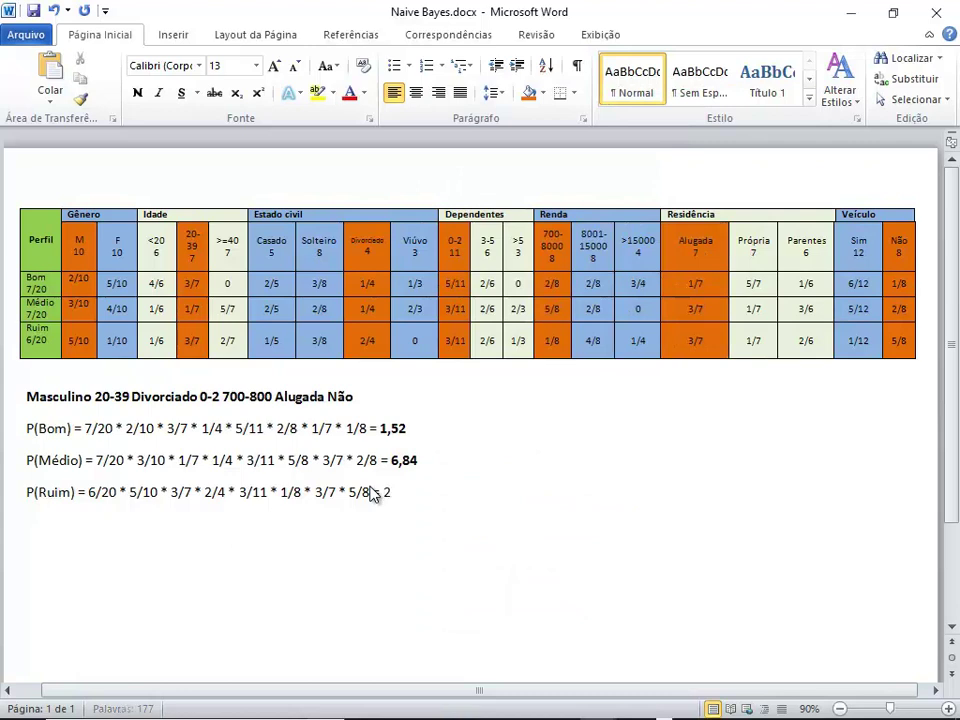
key("shift+Left")
key("shift+Left")
key("shift+Left")
key("shift+Left")
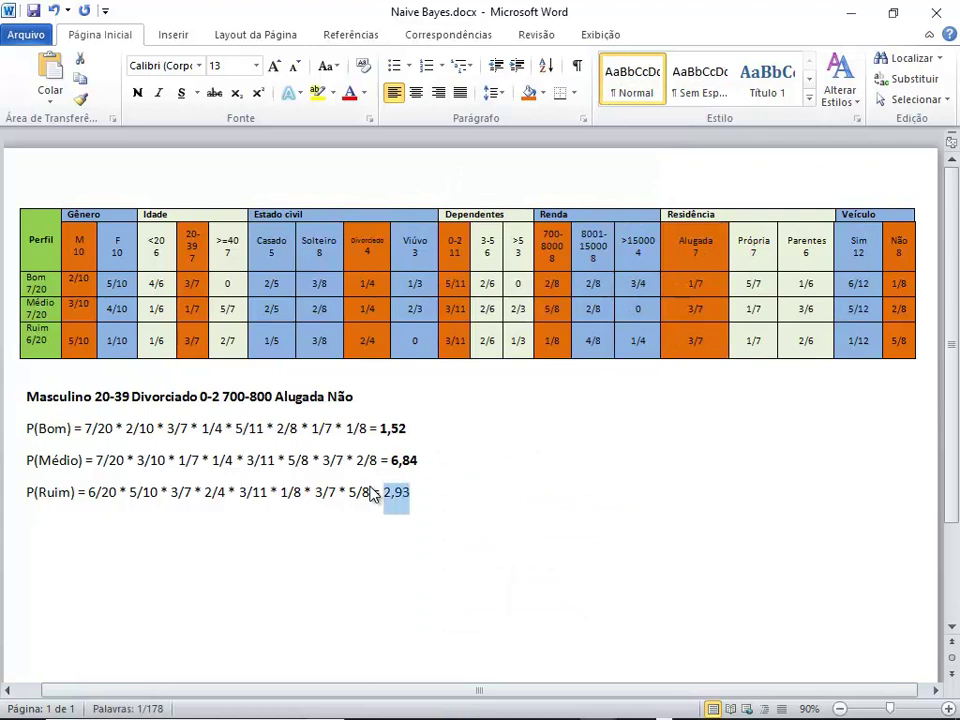
left_click(140, 94)
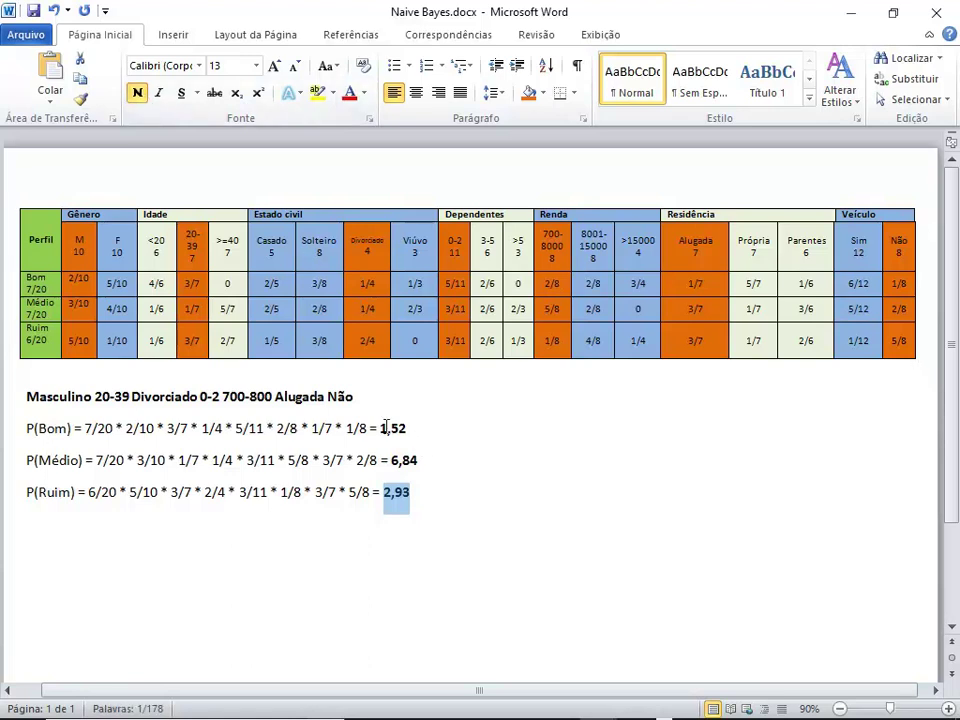
Make the entire P(Médio) line bold to mark it as the chosen class for the new case
left_click(362, 398)
left_click_drag(362, 398, 48, 404)
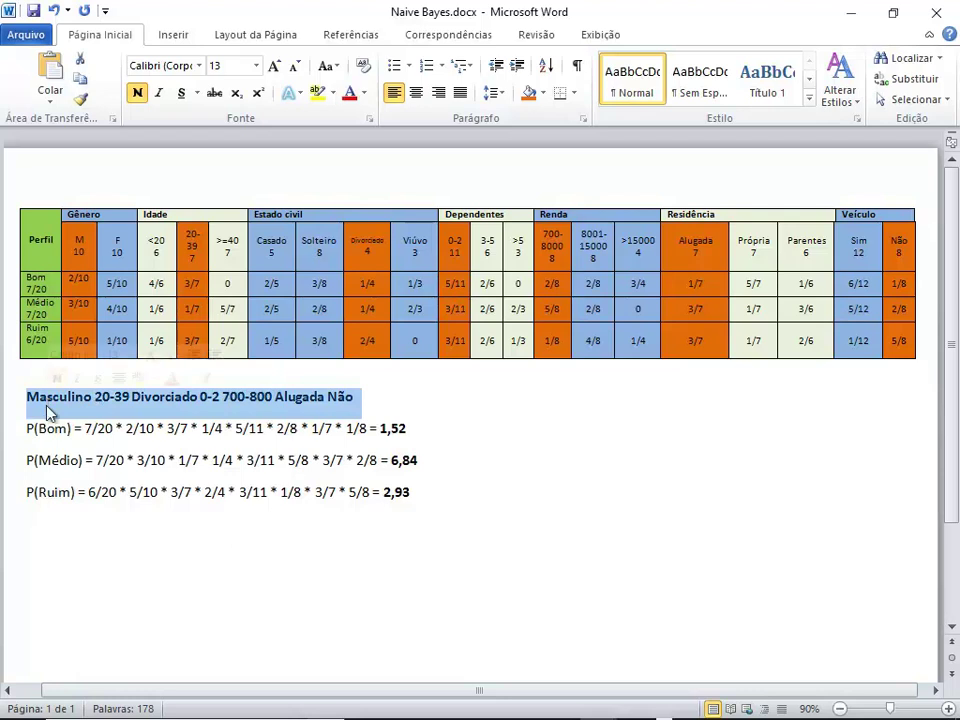
left_click(418, 428)
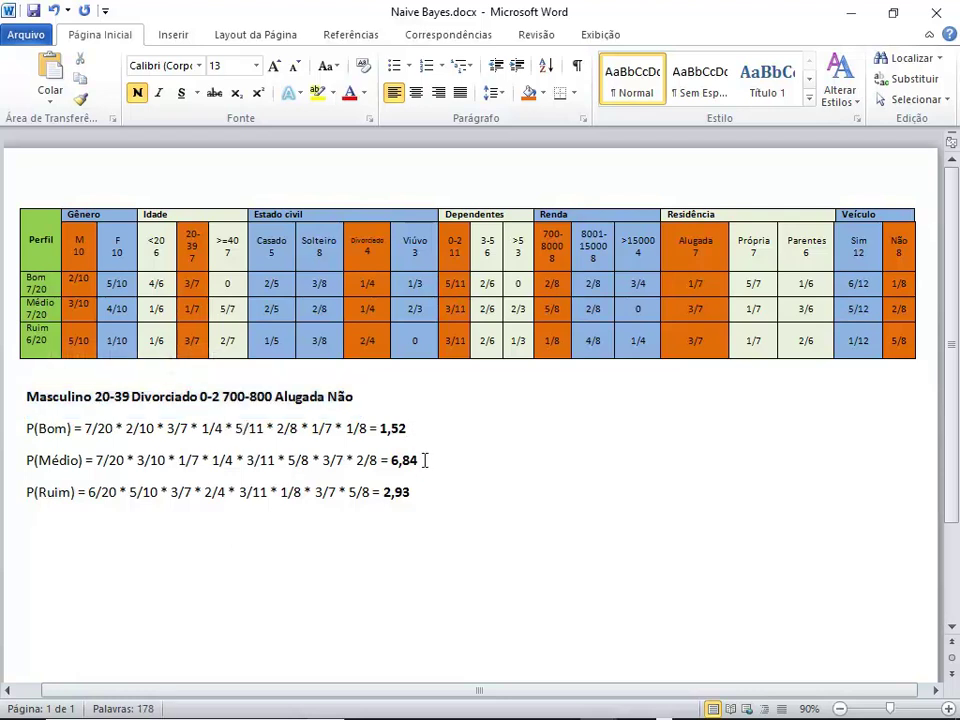
triple_click(426, 460)
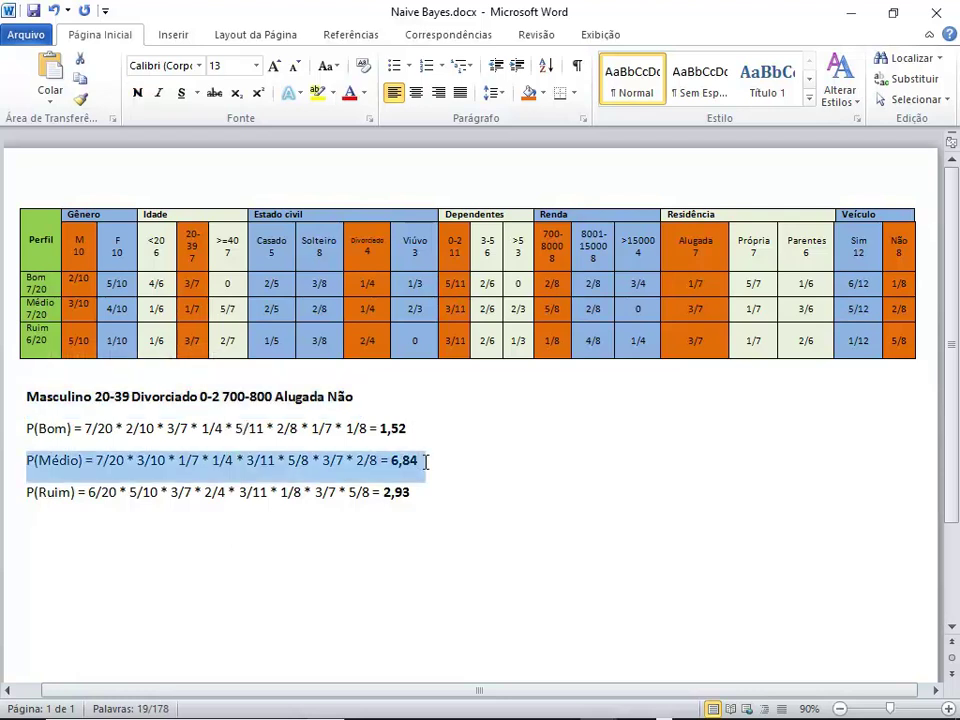
left_click(138, 93)
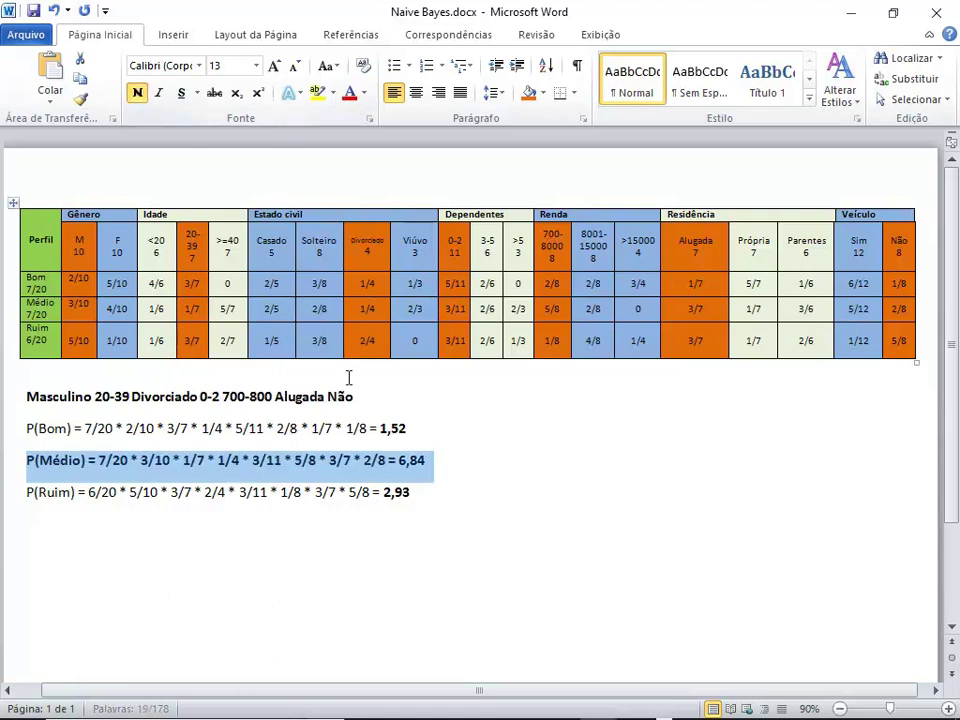
left_click(452, 468)
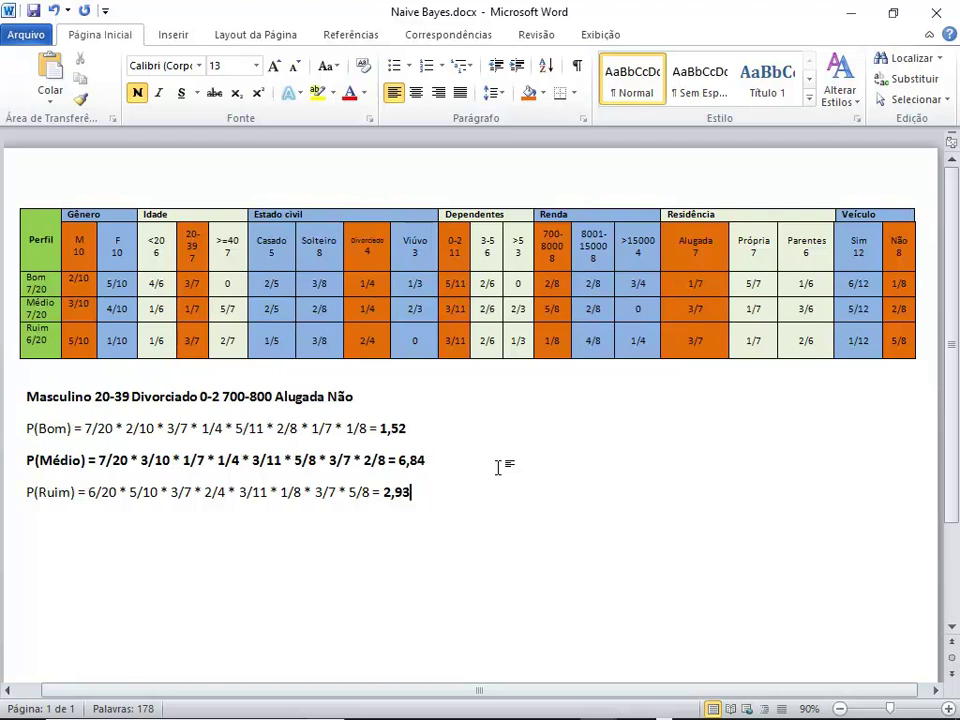
key("Down")
key("Up")
key("Up")
key("Up")
key("Down")
Switch to the Calculator, move it clear of the probability lines and add up the three results as 1,52 + 6,84 + 2,93
key("alt+Tab")
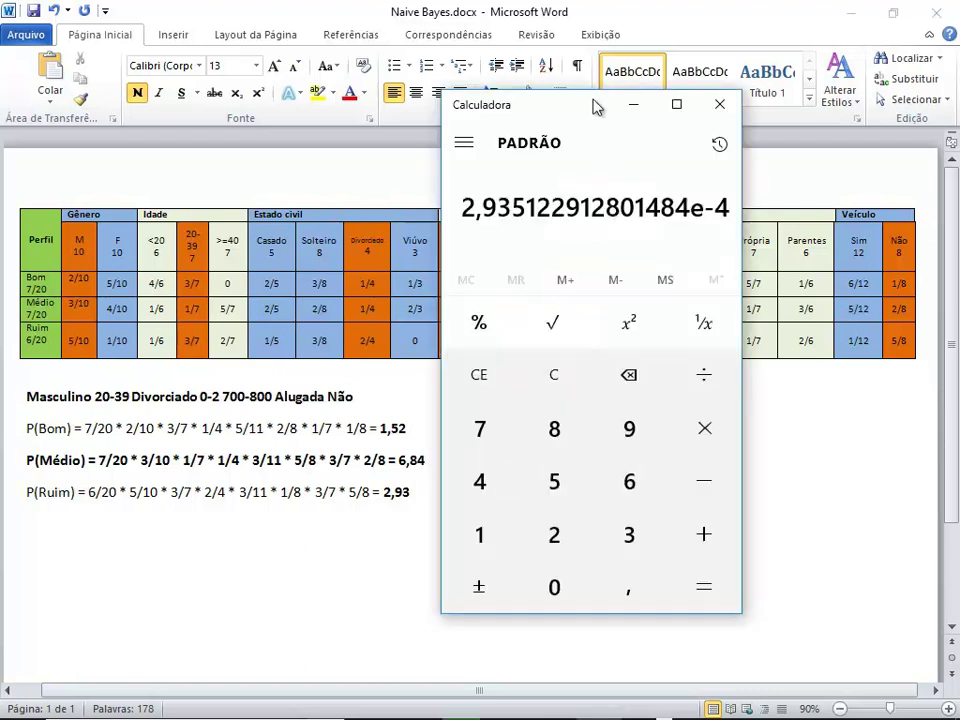
left_click_drag(611, 108, 753, 118)
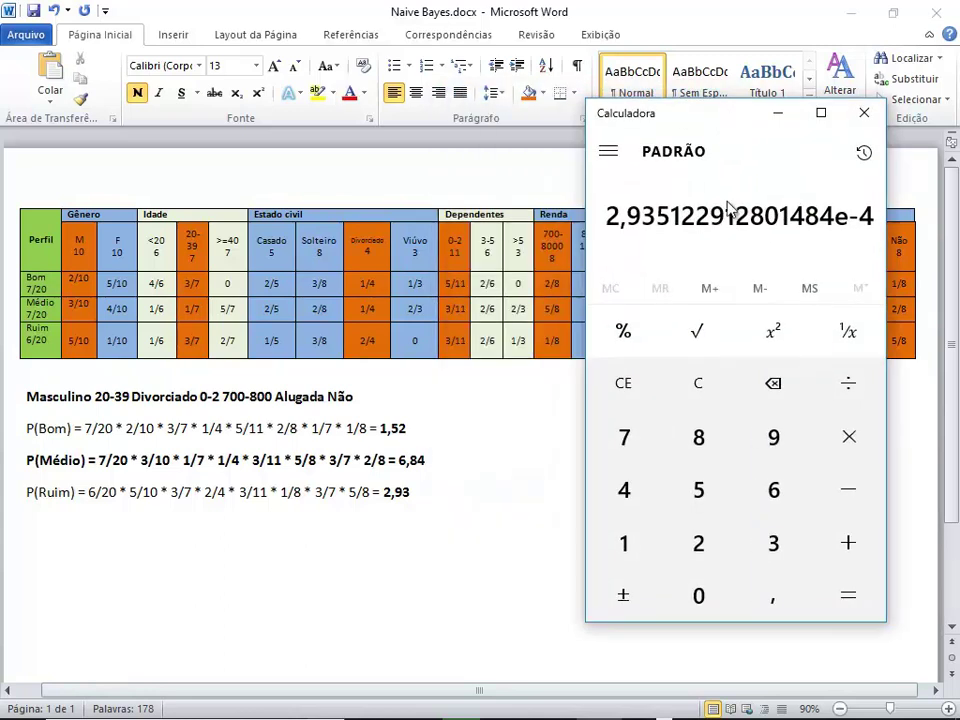
left_click(706, 387)
type("1,52")
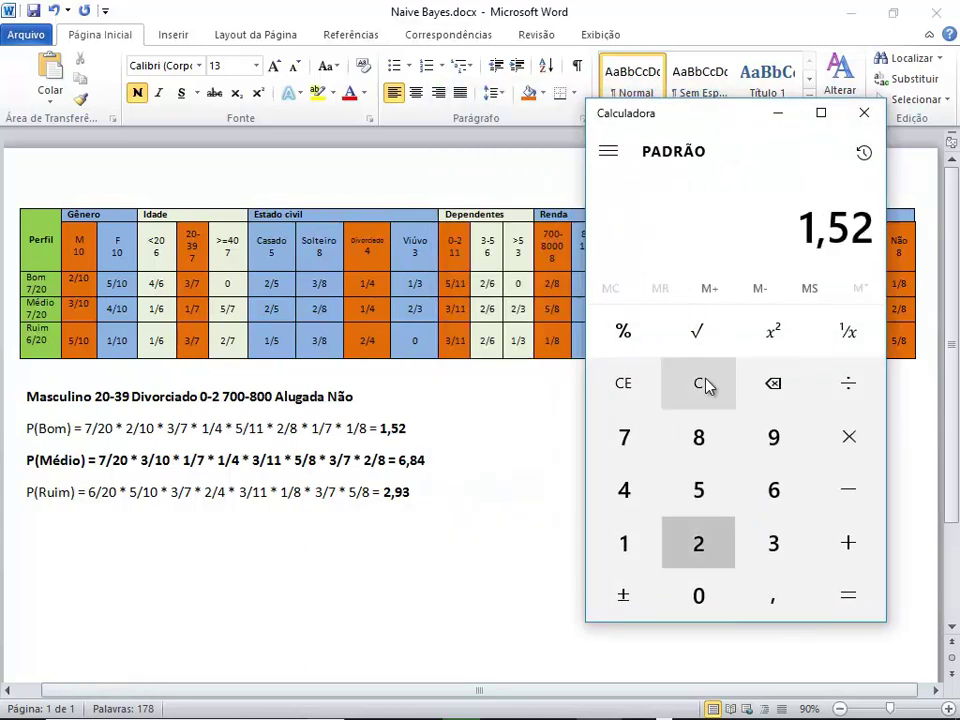
type("+6,84")
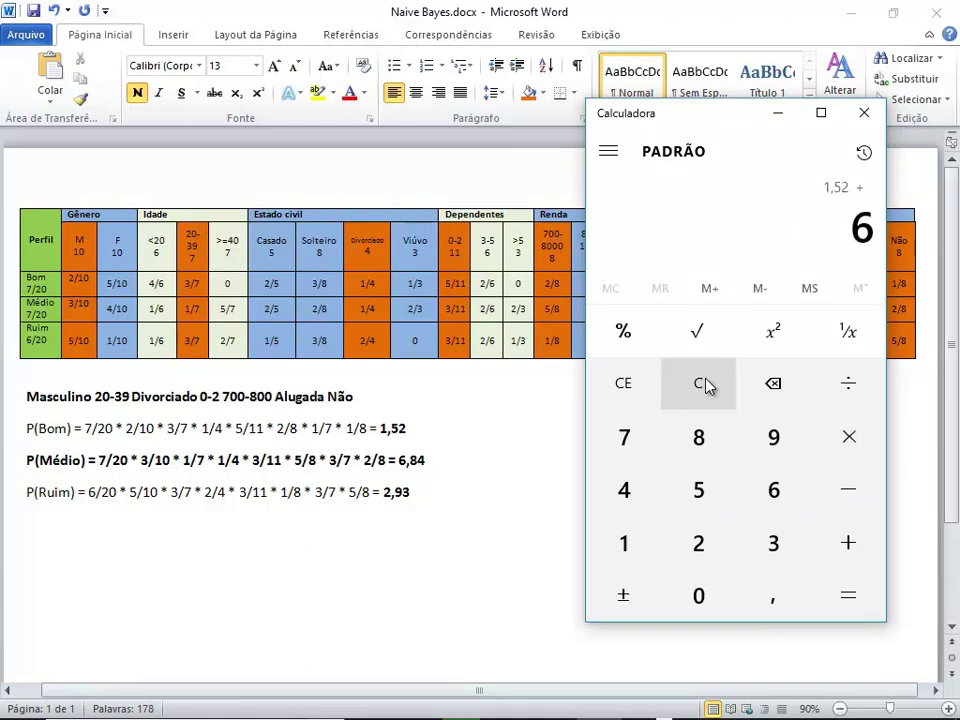
type("+2,93")
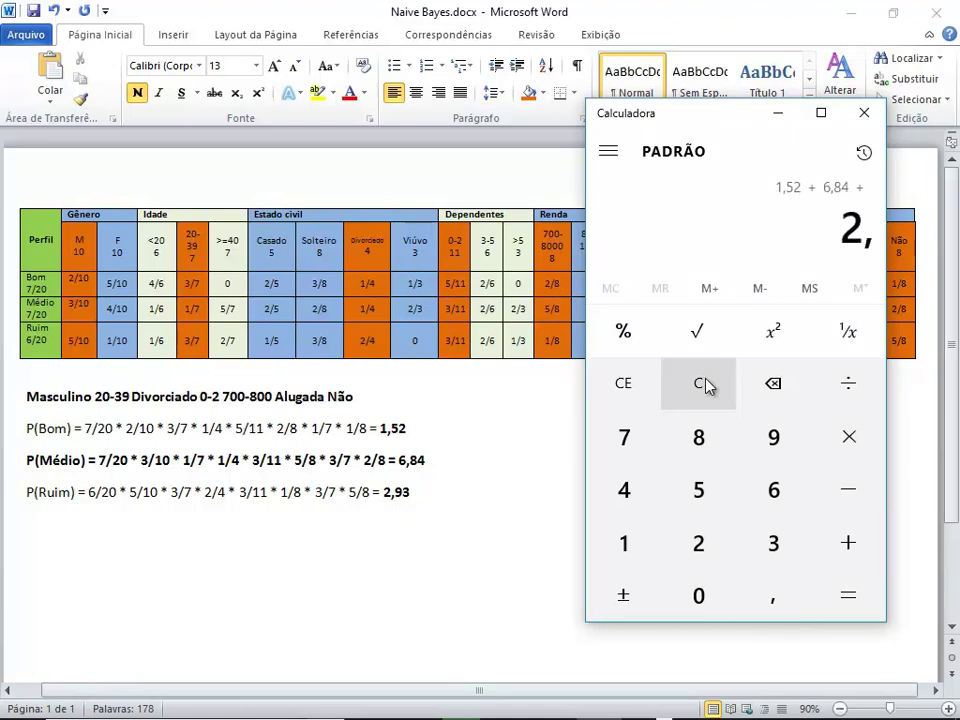
key("Return")
Return to the Word document and write "Total: 11,29 -> 100%" in bold on the line below P(Ruim)
key("alt+Tab")
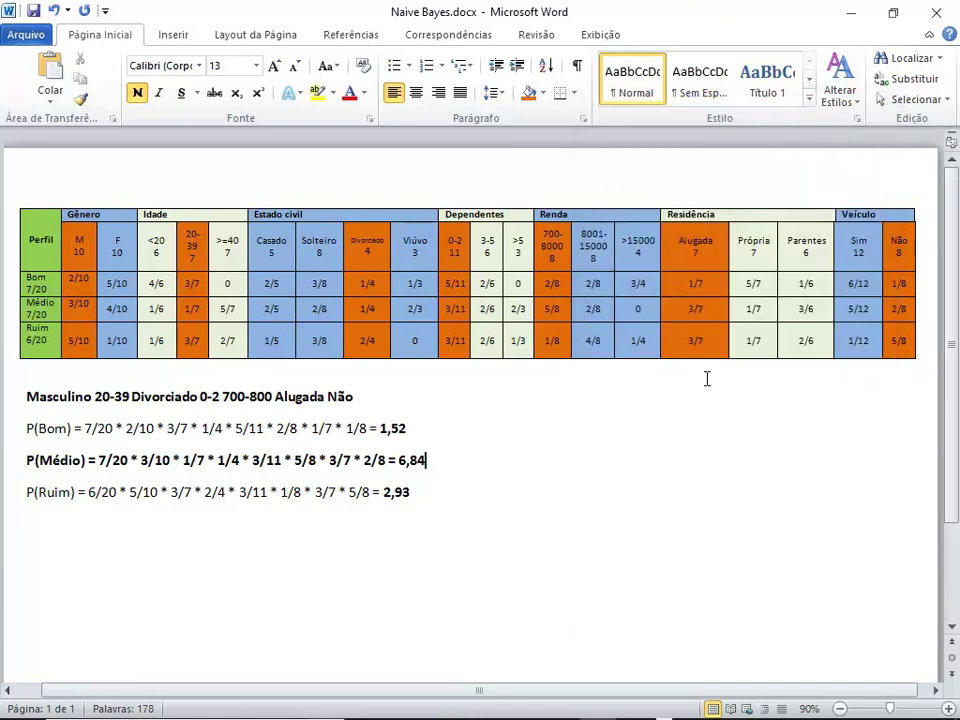
key("Down")
key("Down")
type("11")
key("BackSpace")
key("BackSpace")
type(": 11,29 ->")
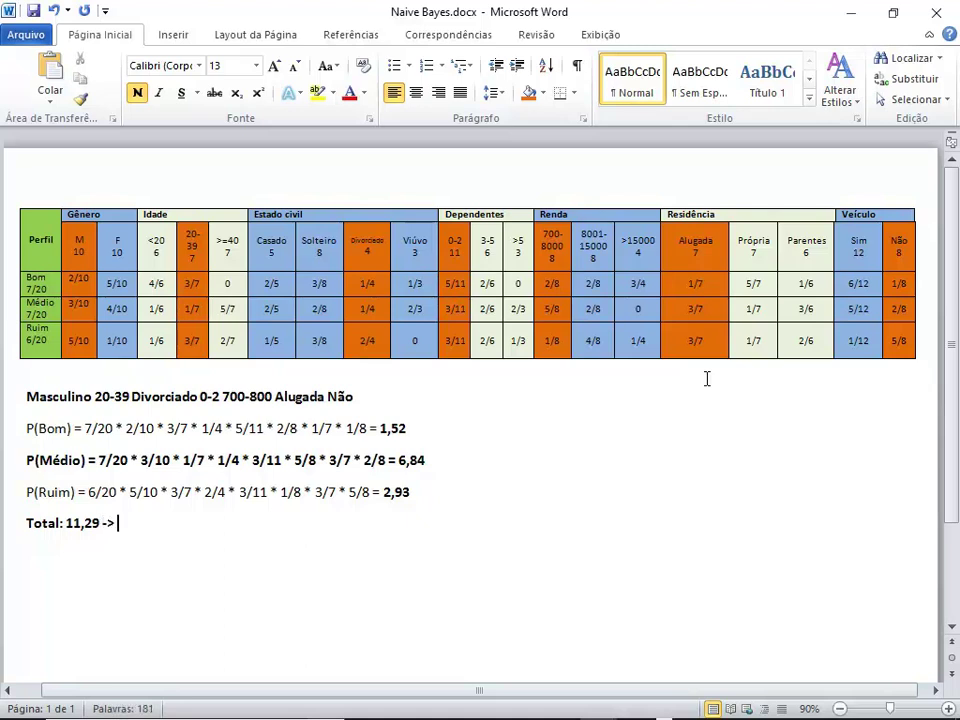
type(" 100%")
Switch to the Calculator, clear it and calculate the P(Bom) percentage by dividing 1,52 by 11,29 and multiplying by 100
key("alt+Tab")
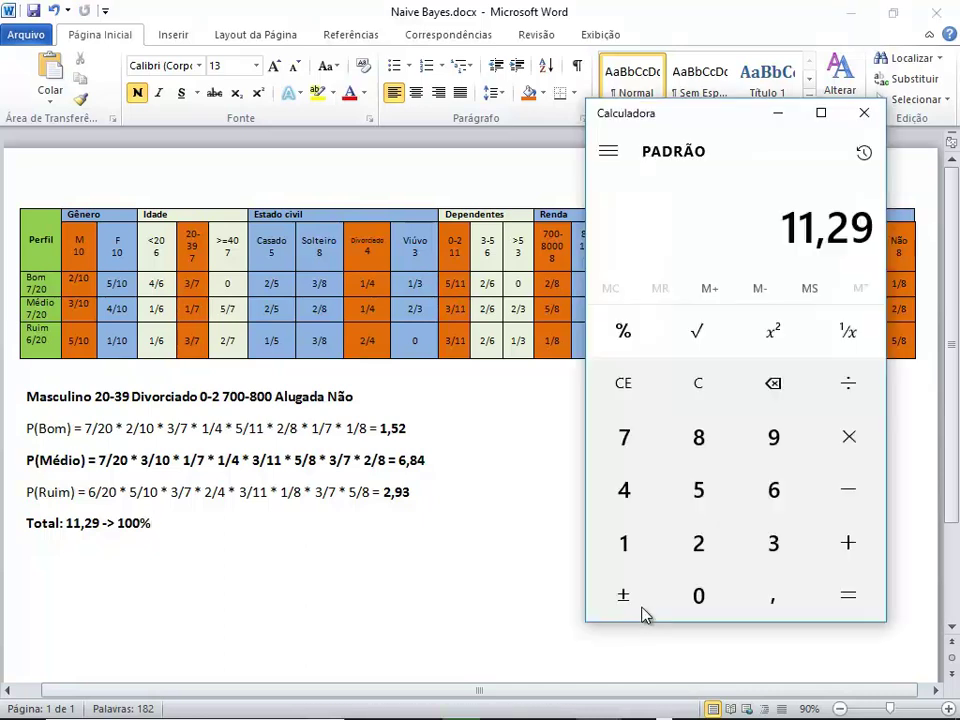
left_click(700, 400)
type("1,52")
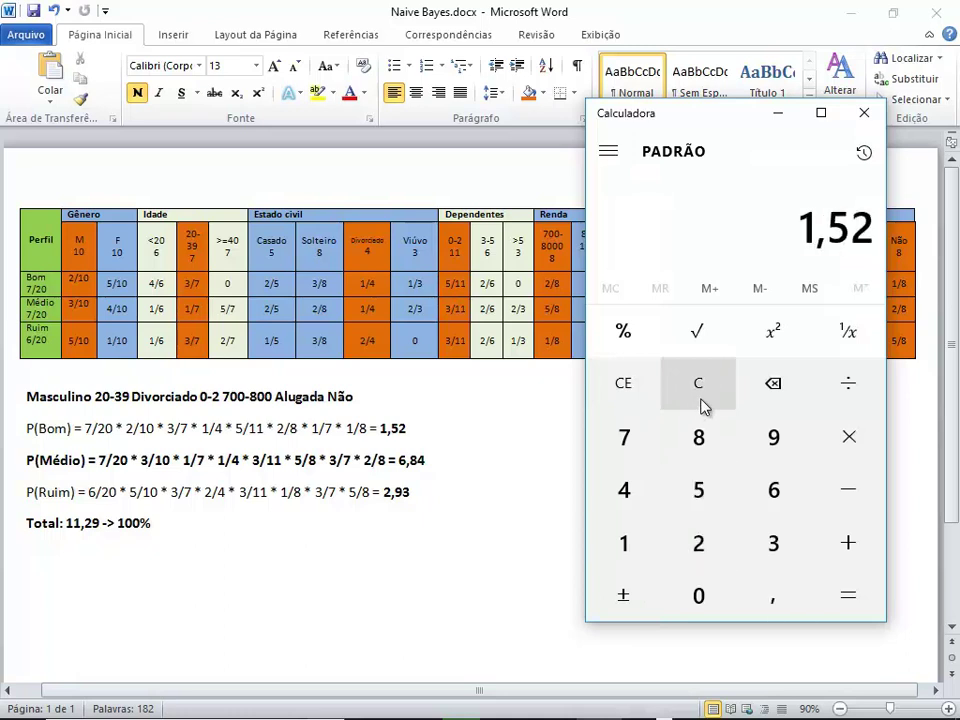
key("slash")
type("11,29")
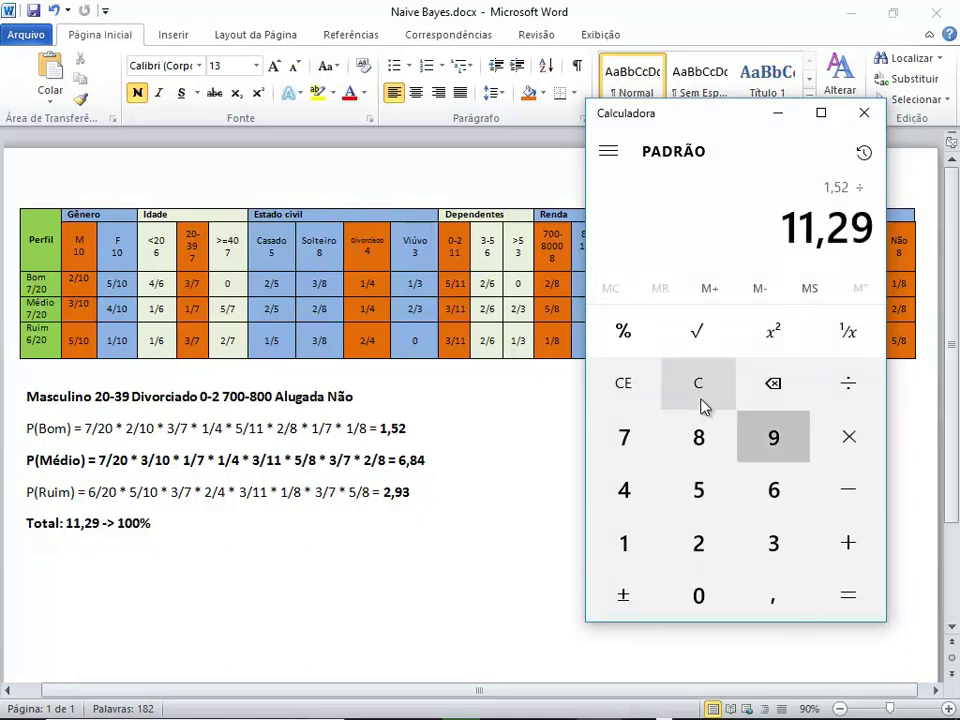
key("Return")
key("asterisk")
type("100")
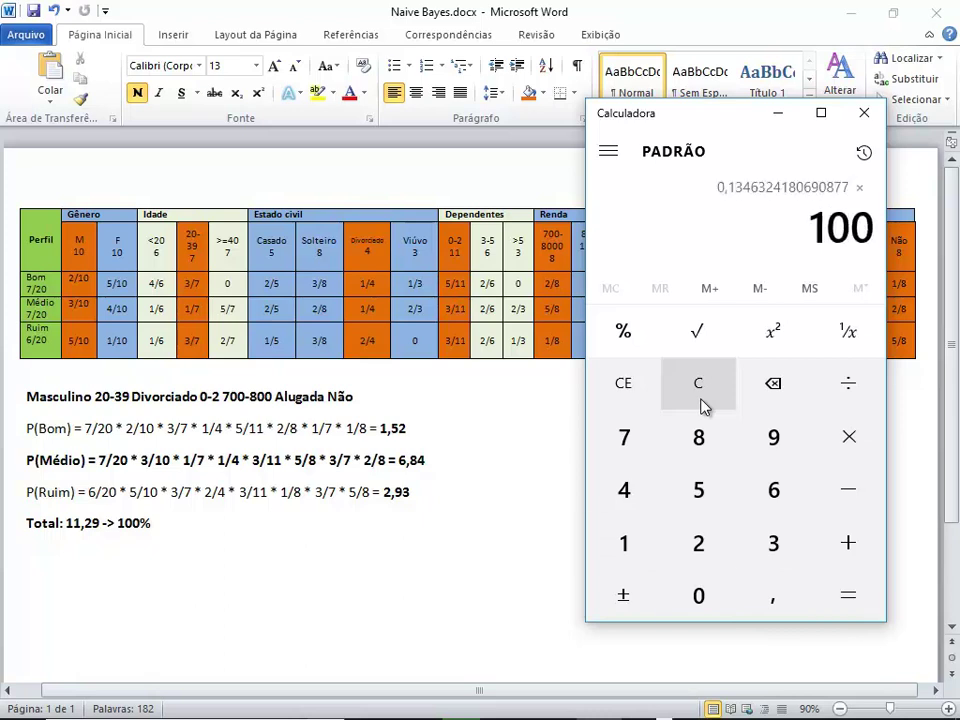
key("Return")
Return to the Word document and append "= 13,46%" in bold after the 1,52 result on the P(Bom) line
key("alt+Tab")
key("Up")
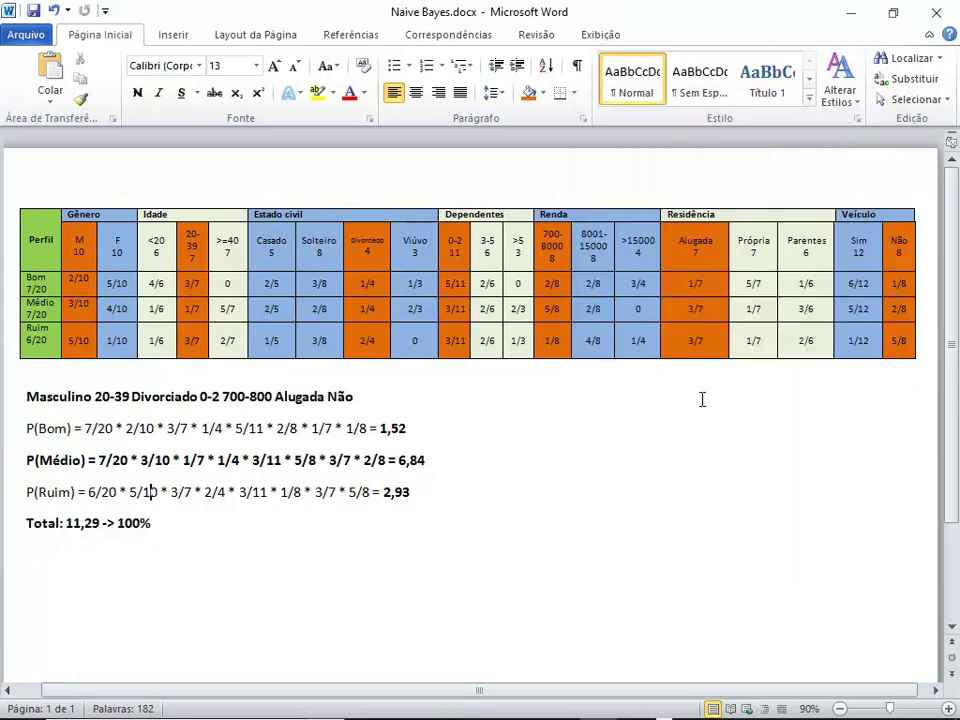
key("Up")
key("Up")
key("Up")
key("Down")
key("End")
type("= 13")
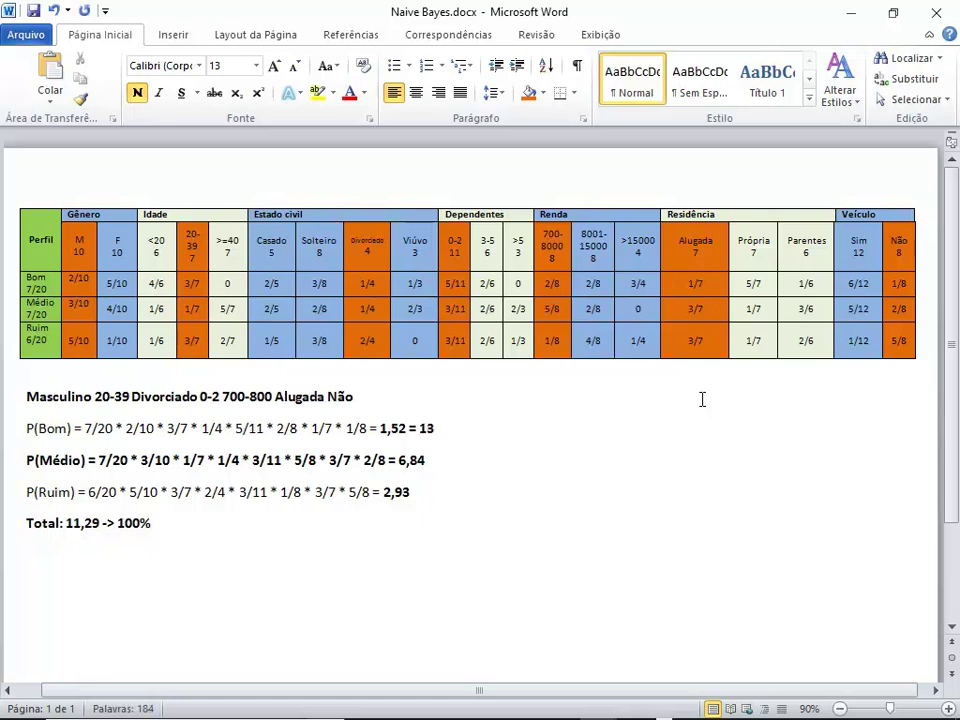
type(",46%")
key("Left")
key("Left")
key("Left")
key("Left")
key("Left")
key("Left")
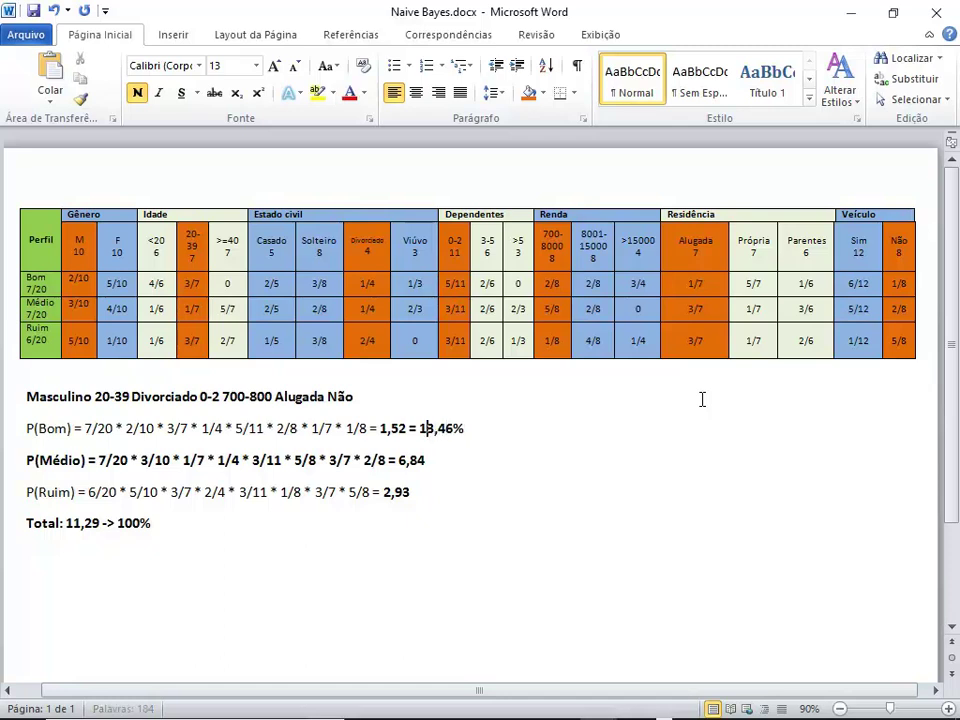
Add an equals sign at the end of the P(Médio) line, and calculate 6,84 ÷ 11,29 × 100 in the cleared Calculator
key("Down")
key("End")
type("=")
key("alt+Tab")
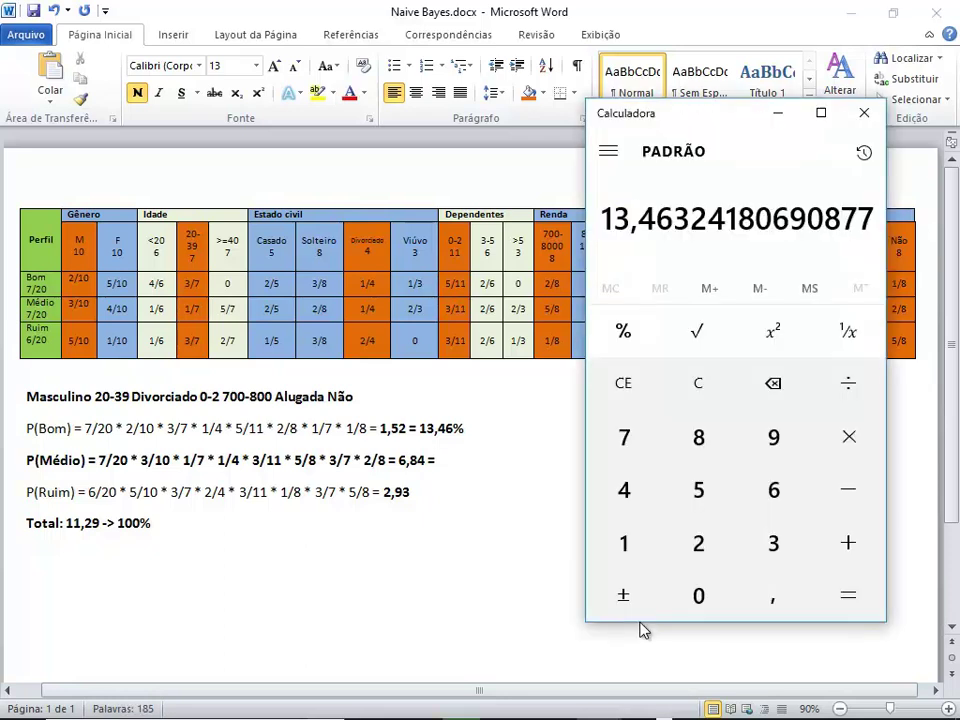
left_click(699, 384)
type("6,84")
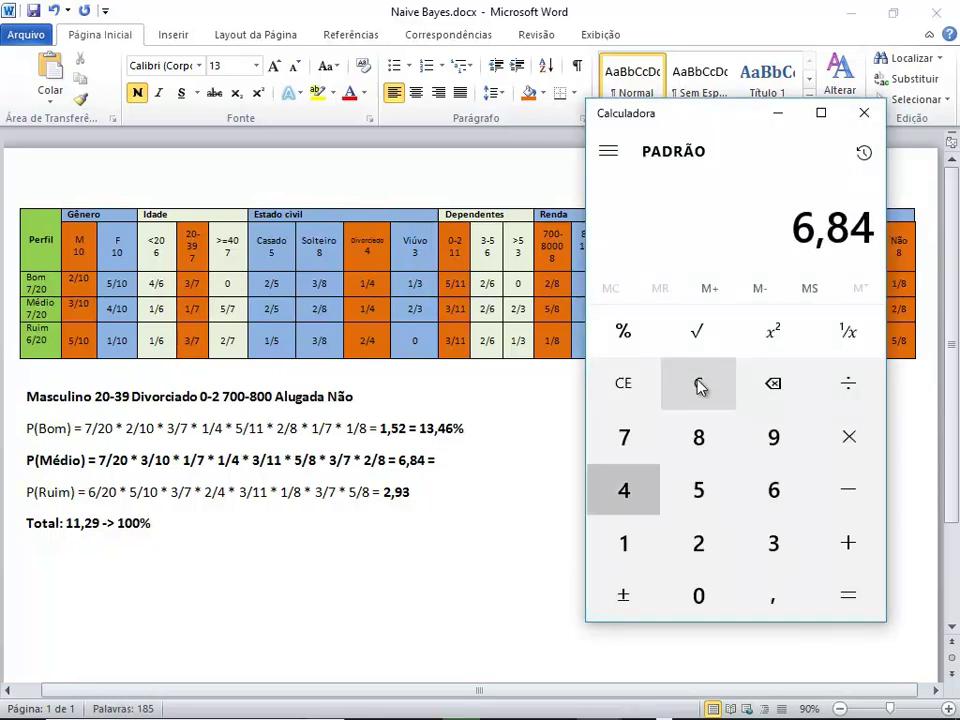
key("slash")
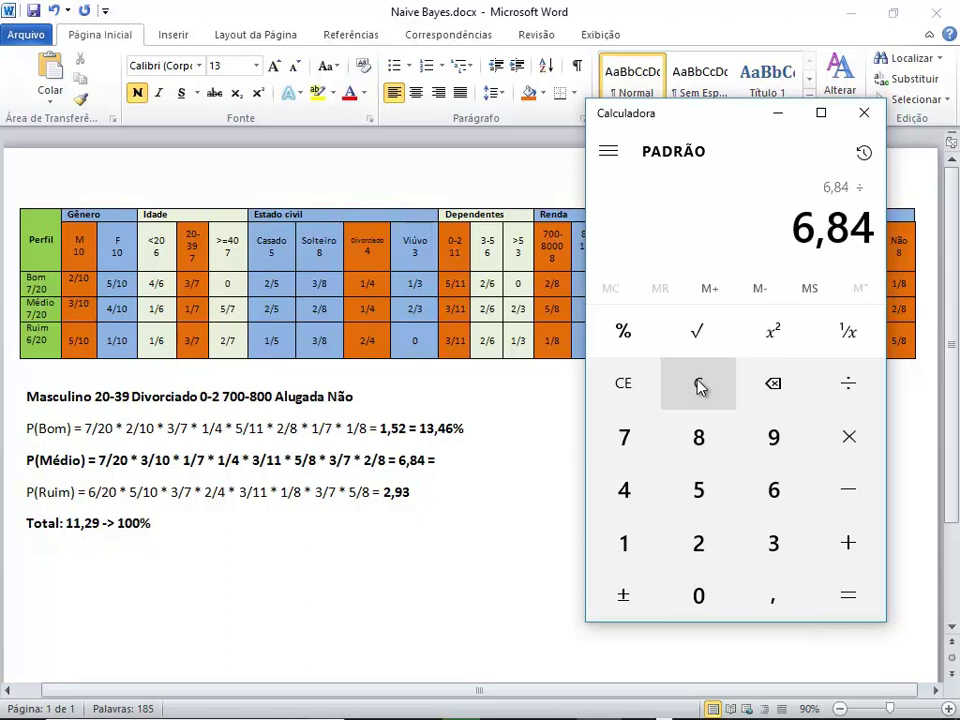
type("11,29")
key("Return")
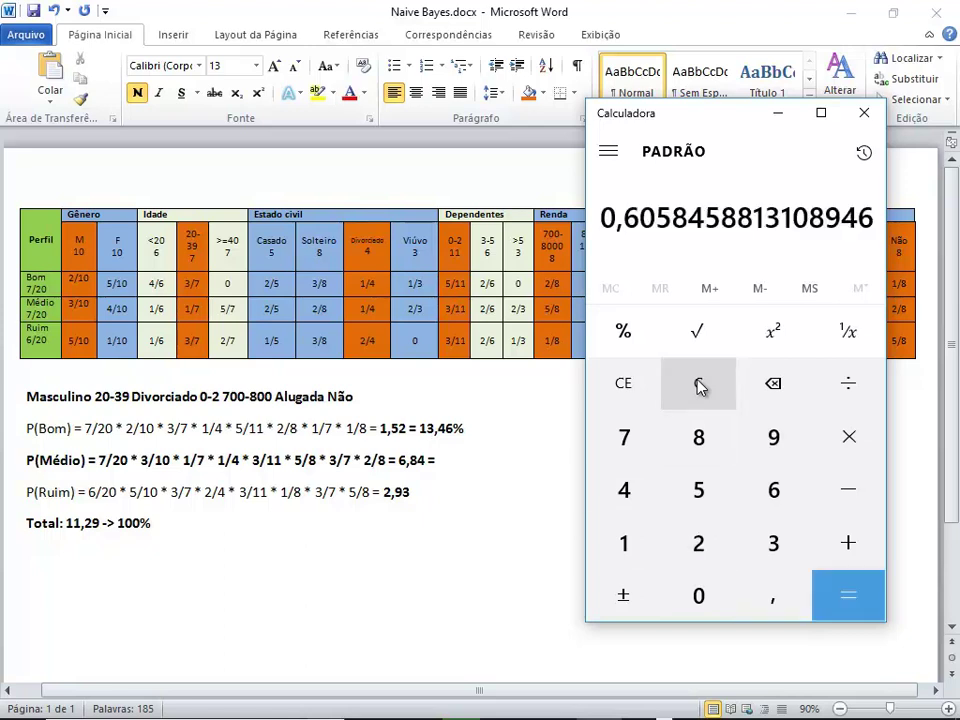
key("asterisk")
type("100")
key("Return")
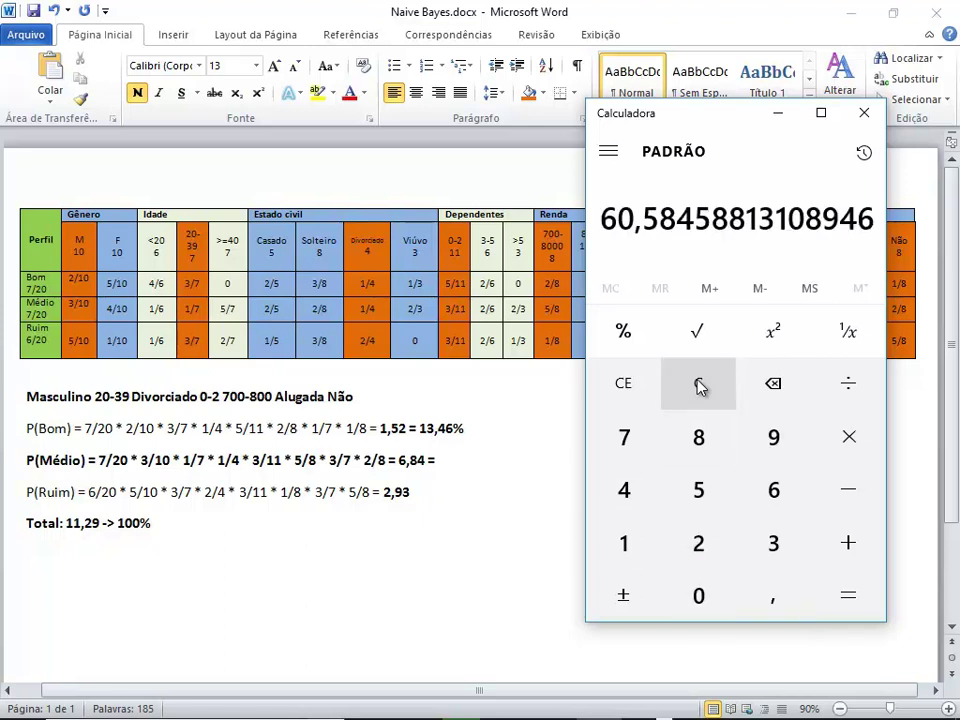
Return to the Word document and complete the P(Médio) line with its percentage, 60,58%
key("alt+Tab")
type("60")
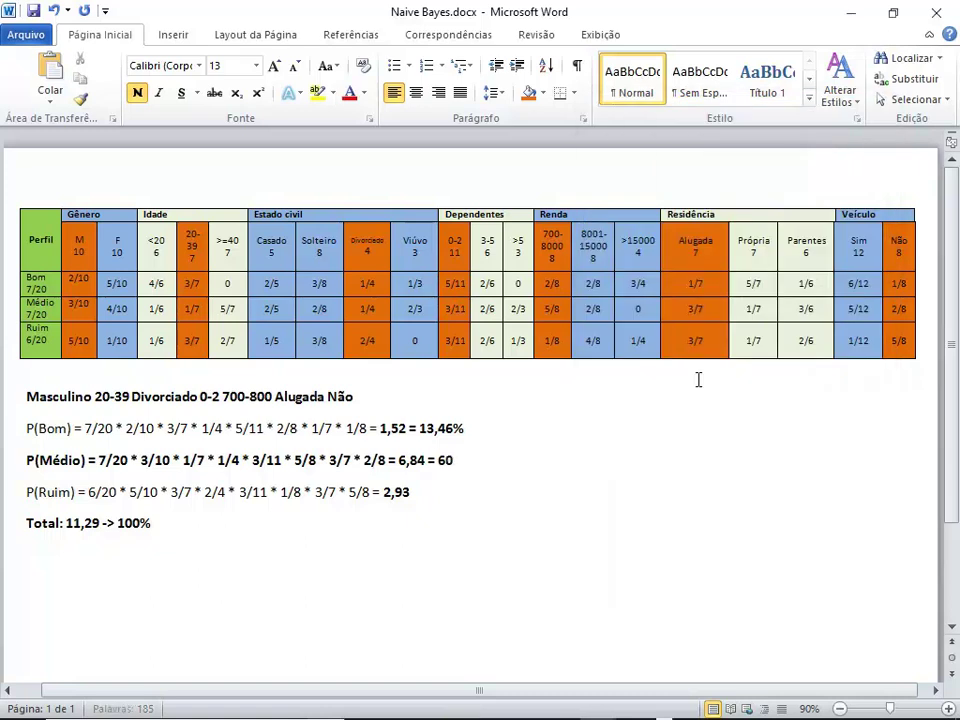
type(",58%")
Add an equals sign at the end of the P(Ruim) line, and calculate 2,93 ÷ 11,29 × 100 in the cleared Calculator
key("Down")
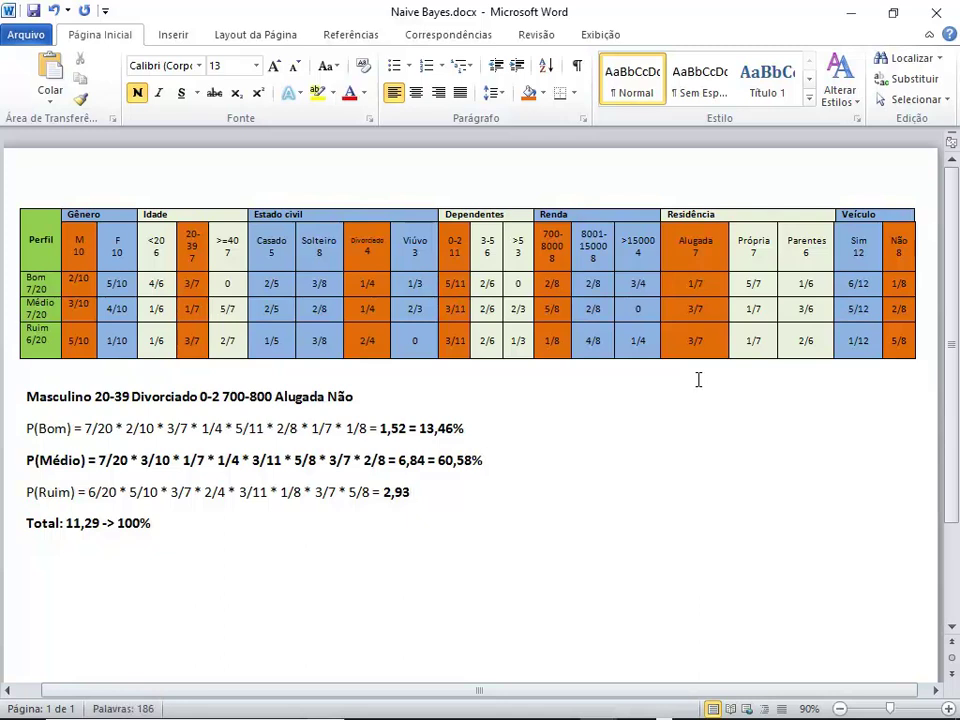
type("=")
key("alt+Tab")
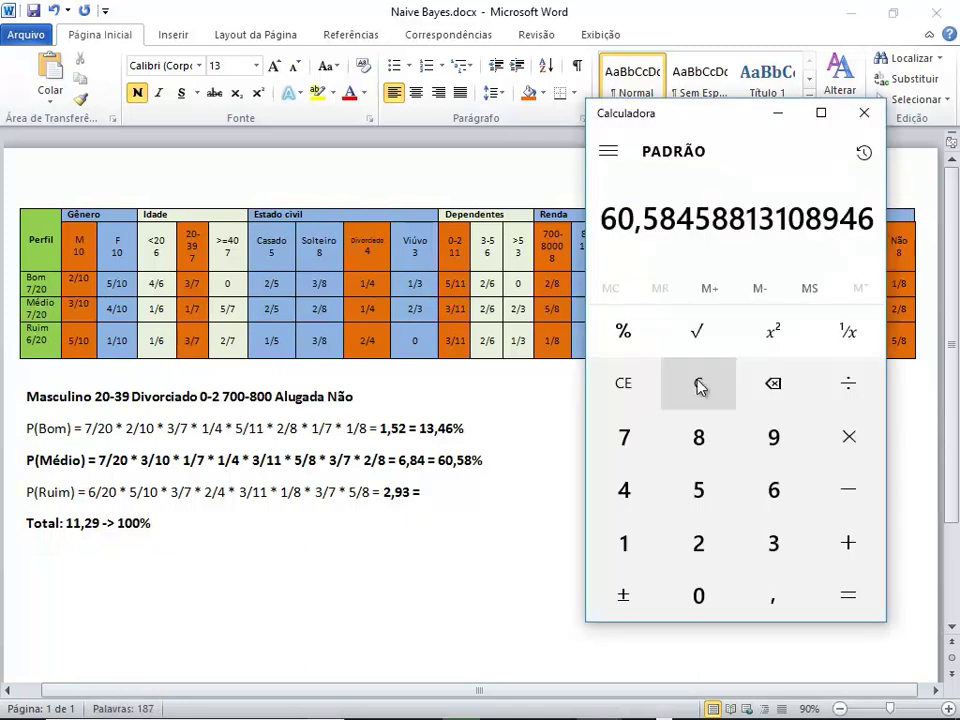
left_click(698, 387)
type("2,93")
key("slash")
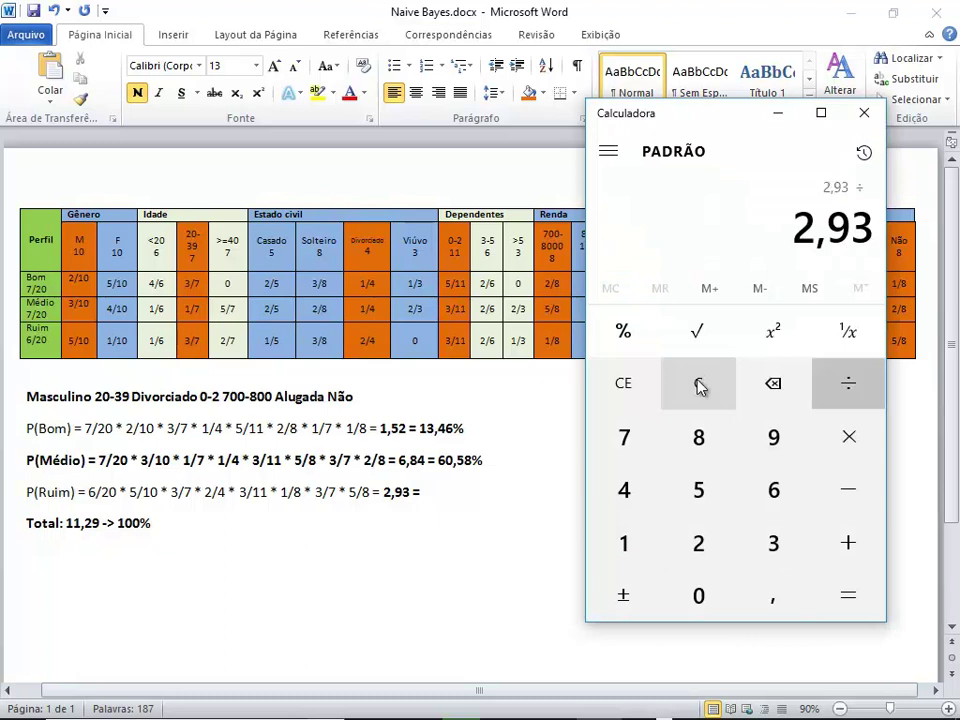
type("11,29")
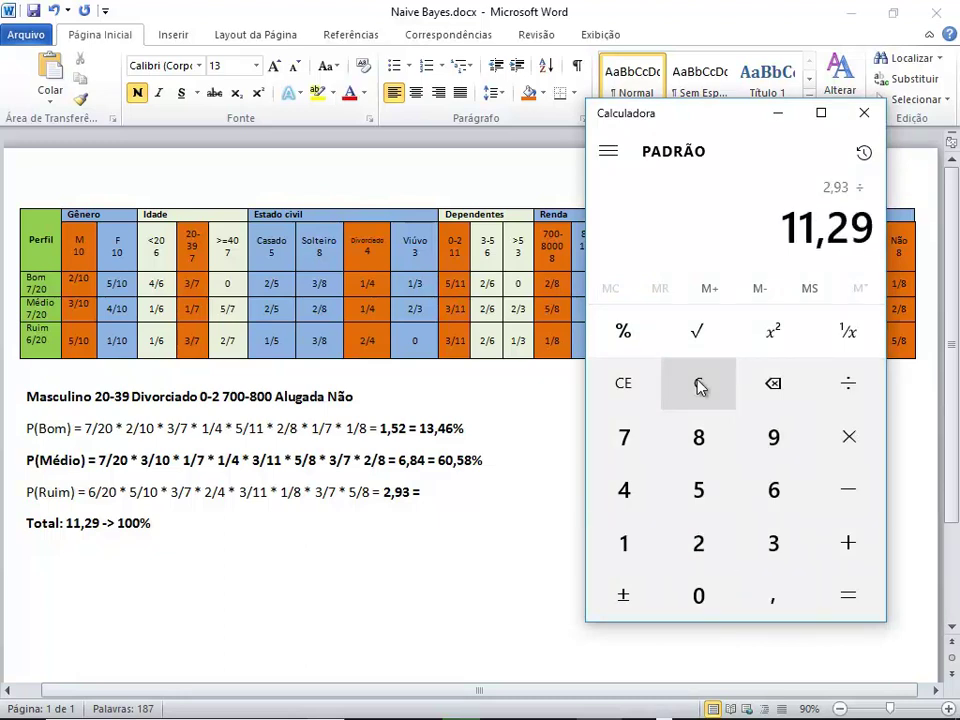
key("Return")
key("asterisk")
type("100")
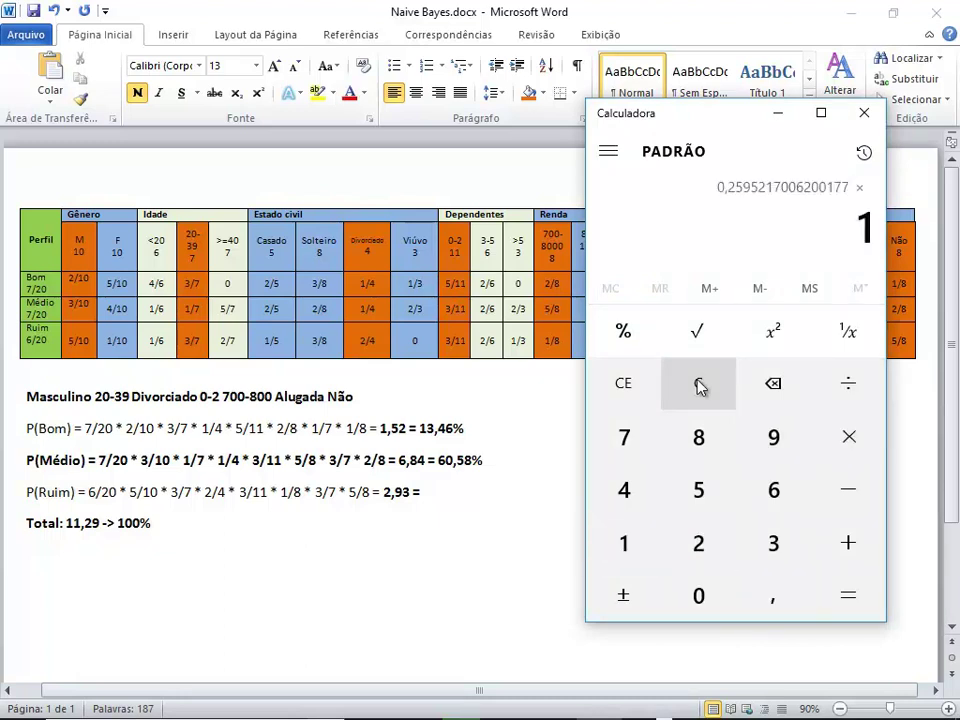
key("Return")
Return to the Word document and complete the P(Ruim) line with its percentage, 25,95%
key("alt+Tab")
type("25")
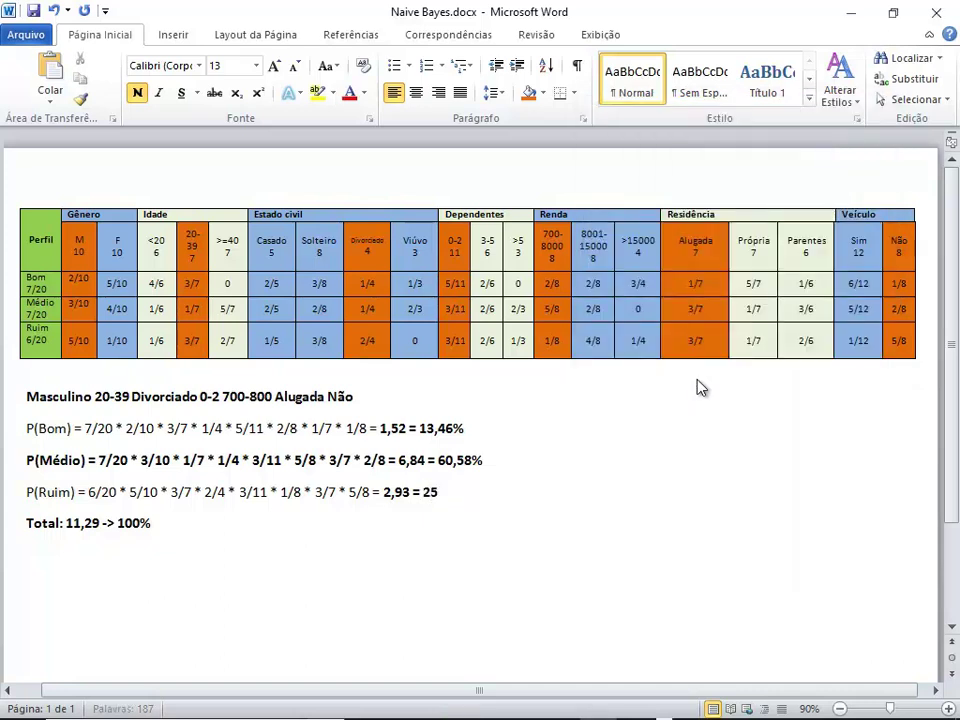
type(",95%")
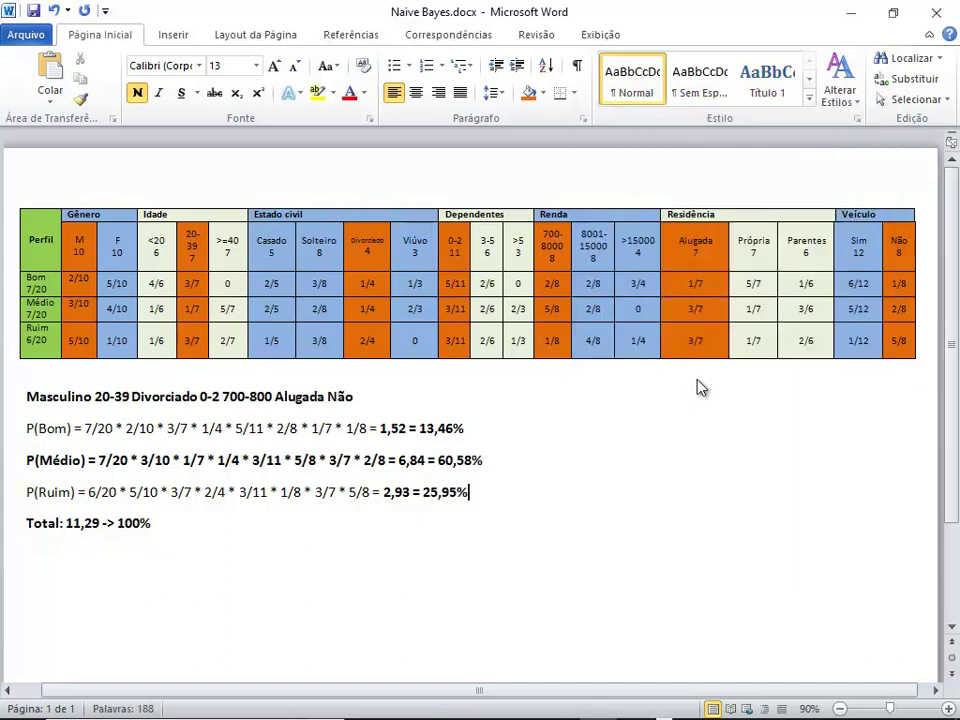
Compare the percentages on the P(Bom), P(Médio) and P(Ruim) lines, selecting the P(Médio) percentage to emphasise it
key("Up")
key("Up")
key("Left")
key("Left")
key("Left")
key("Left")
key("Left")
key("Down")
key("Right")
key("Right")
key("Up")
key("Up")
key("shift+Home")
key("Down")
key("Down")
key("Right")
key("Right")
key("Right")
key("Right")
key("Right")
key("Right")
key("Right")
key("Right")
key("Right")
key("Right")
key("Right")
key("Right")
key("shift+Right")
key("shift+Right")
key("shift+Right")
key("shift+Right")
key("shift+Right")
key("shift+Right")
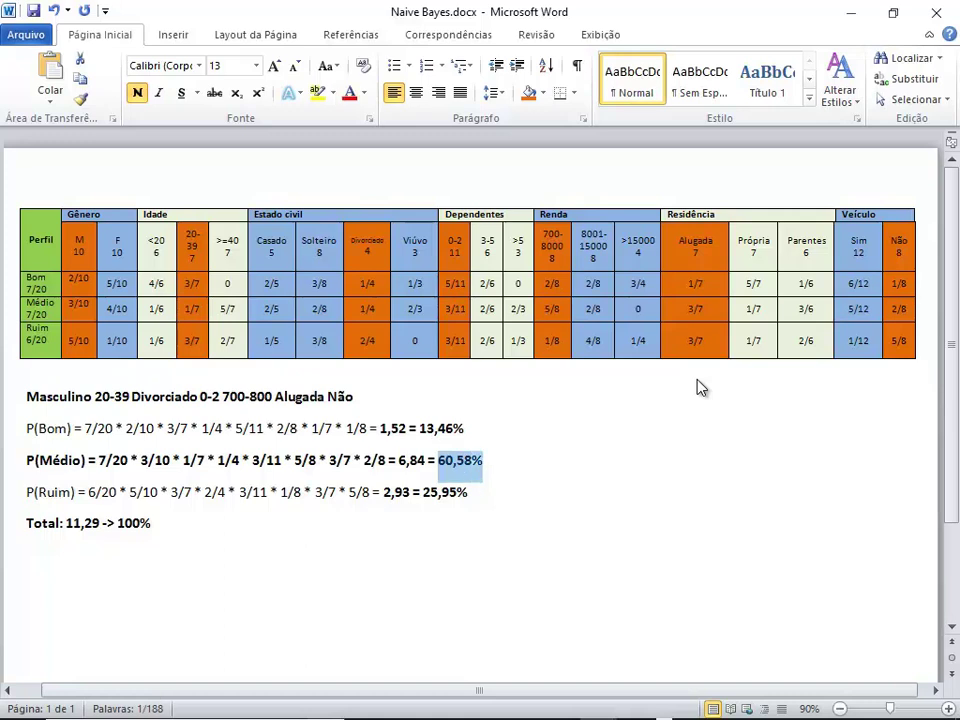
key("Down")
key("Left")
key("Left")
key("Left")
key("Left")
key("Left")
key("Left")
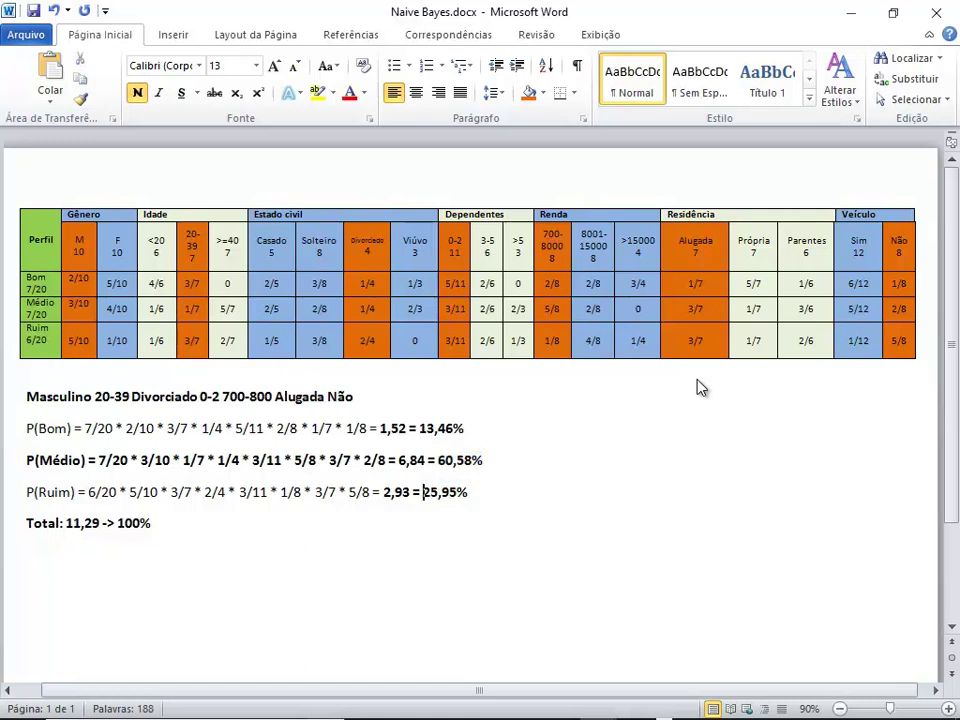
key("Right")
key("Right")
key("Right")
key("Right")
Review the new case's attribute line by selecting it whole, and relate it to the result and percentage on the P(Bom) line
key("Up")
key("Up")
key("Up")
key("Left")
key("Down")
key("Right")
key("Right")
key("Right")
key("Right")
key("Right")
key("Right")
key("Right")
key("Right")
key("Right")
key("Right")
key("Right")
key("Right")
key("Up")
key("shift+Home")
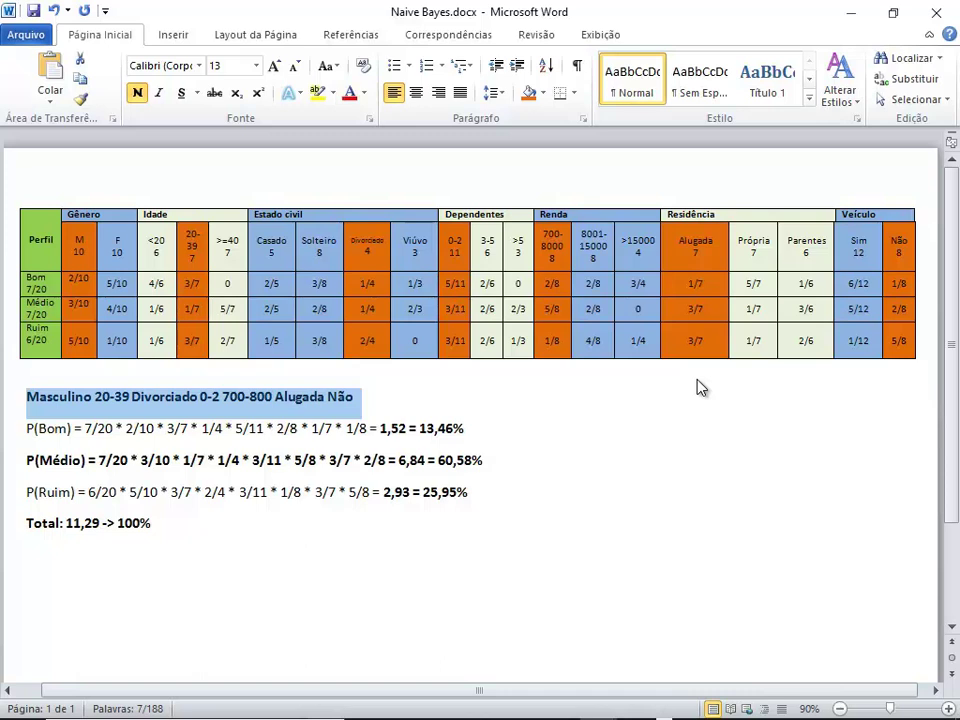
key("Down")
key("Right")
key("Right")
key("Right")
key("Right")
key("Right")
key("Right")
key("Right")
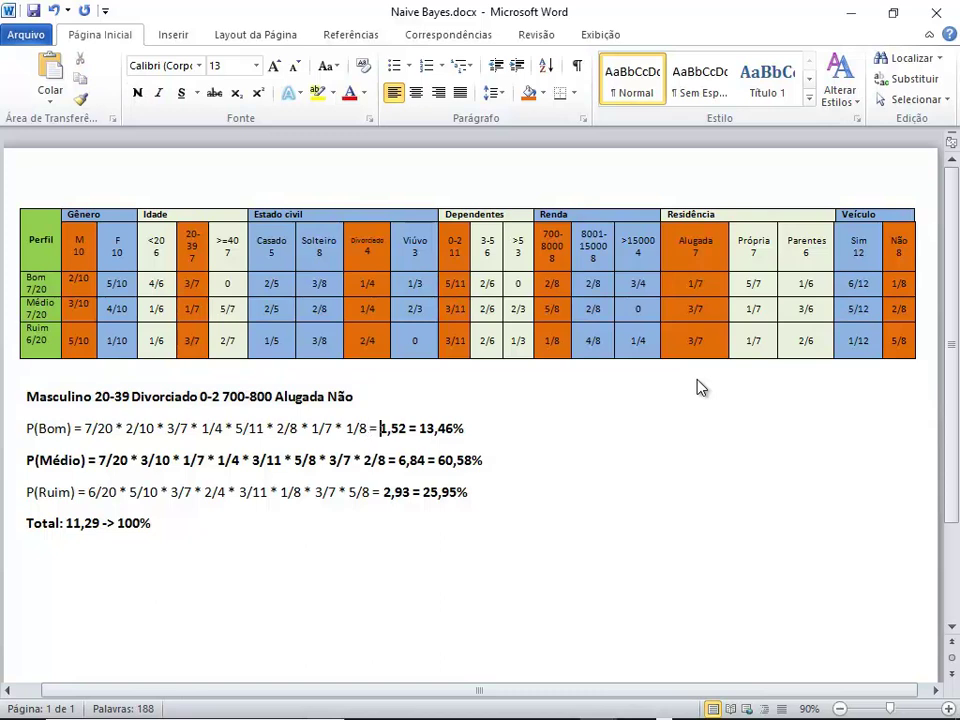
key("Right")
key("Right")
key("Right")
key("shift+Down")
key("shift+Down")
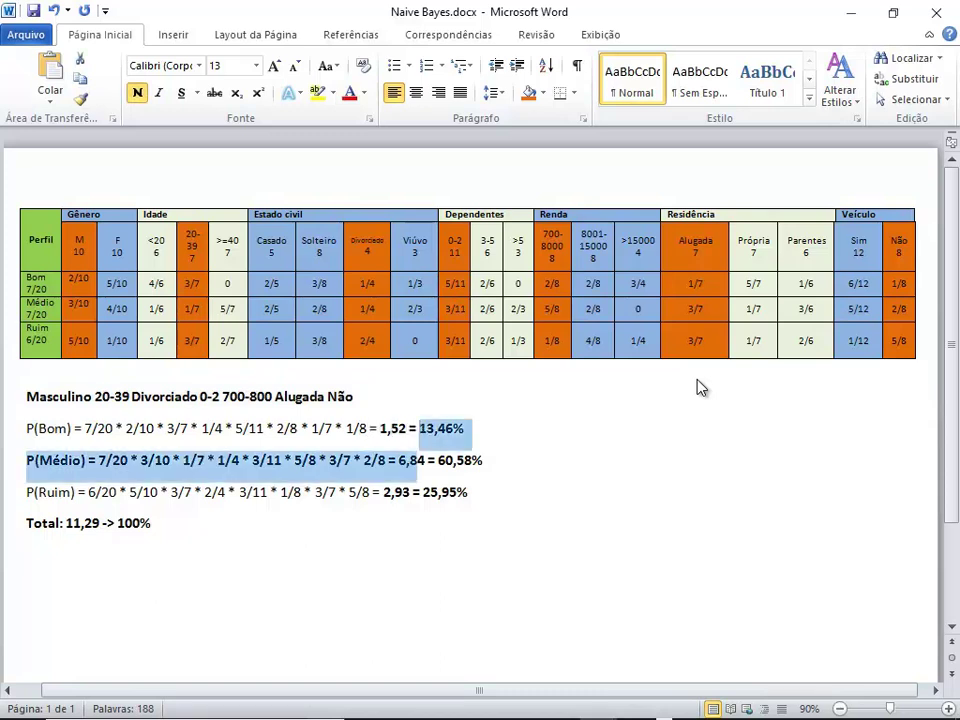
key("shift+Up")
key("ctrl+b")
key("Right")
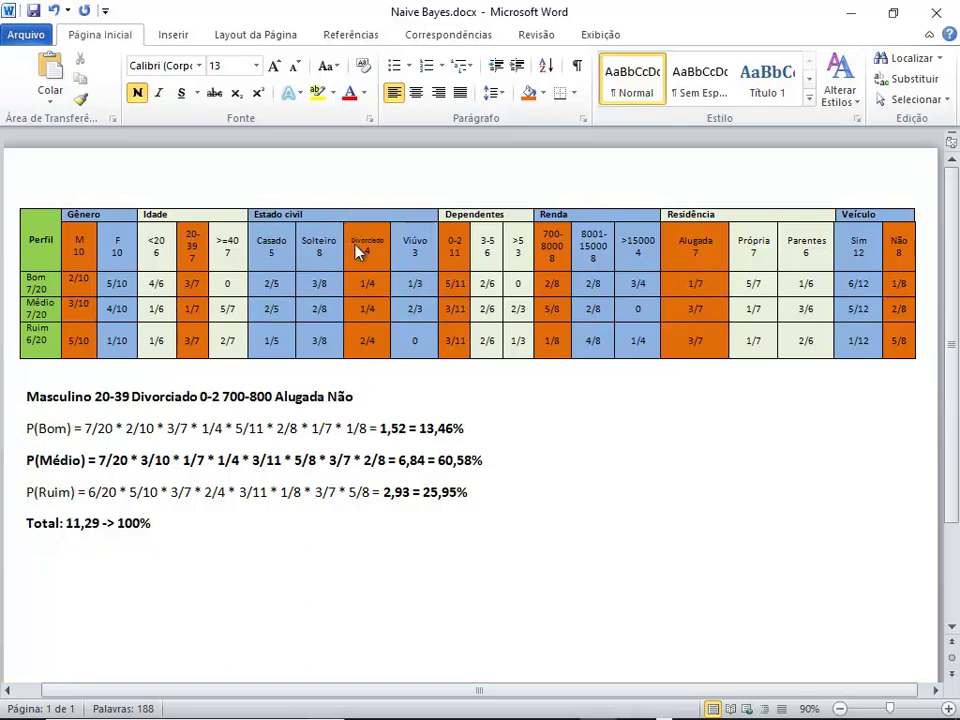
left_click(585, 425)
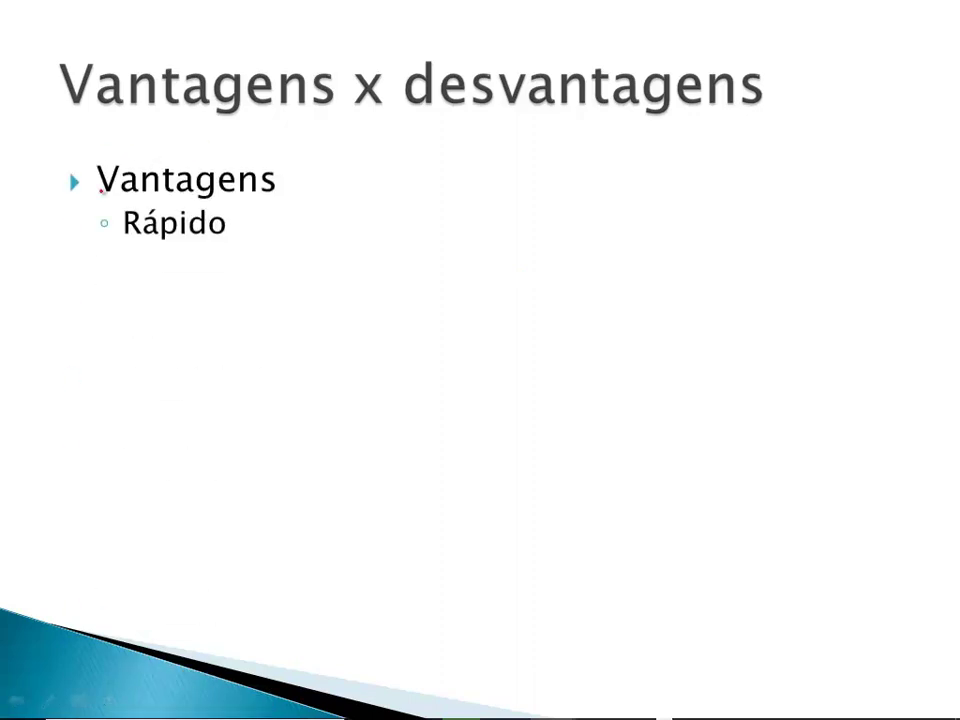
mouse_move(100, 234)
left_mouse_down()
mouse_move(113, 228)
mouse_move(104, 217)
left_mouse_up()
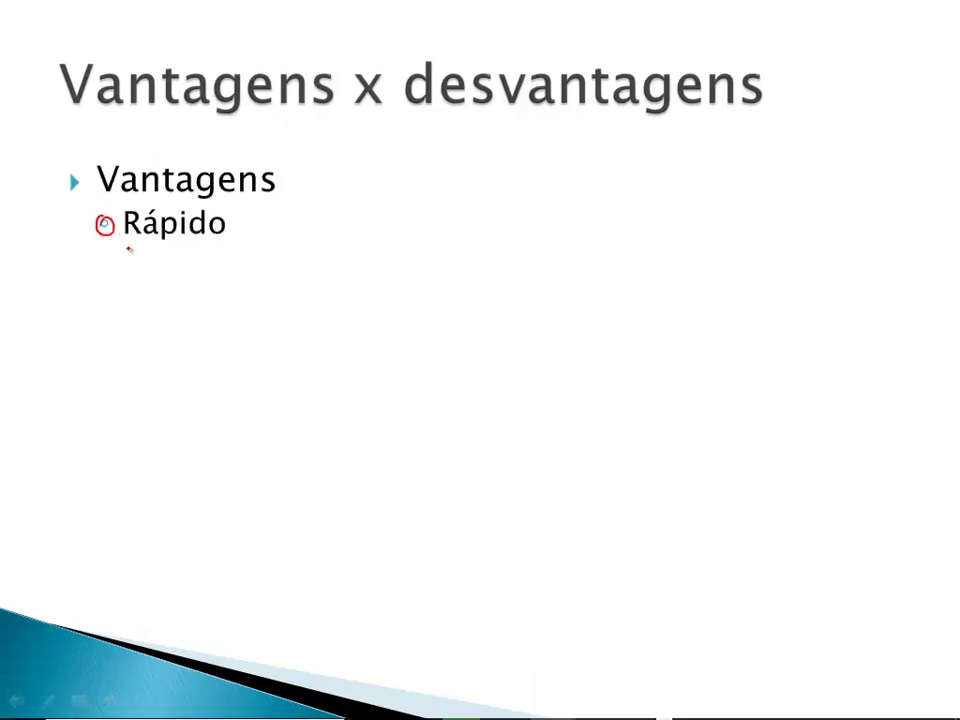